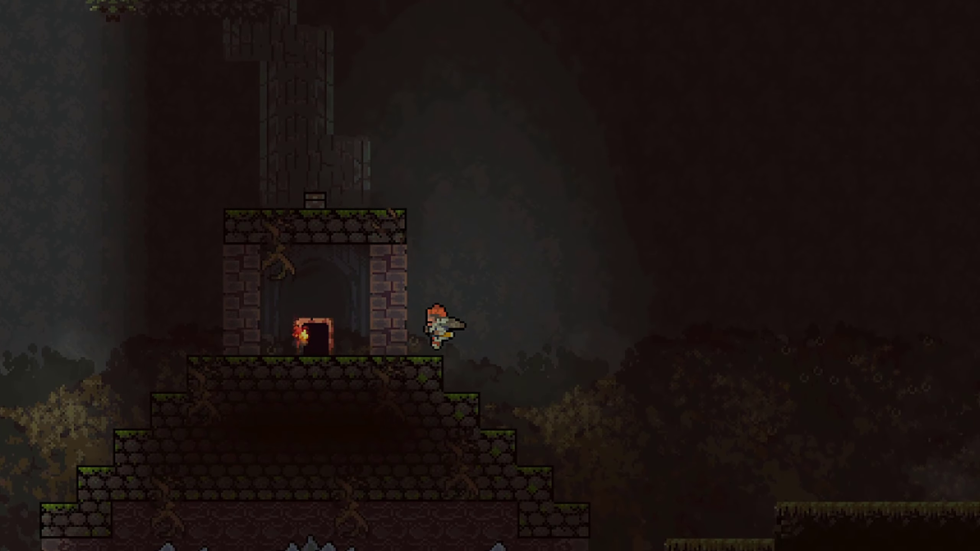
key("d")
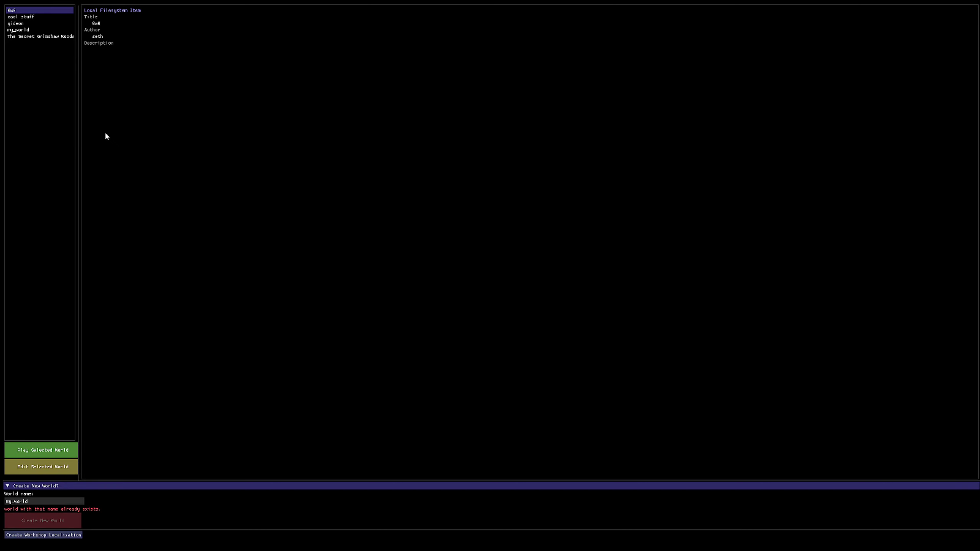
- Open the world The Secret of Grimshaw Woods in the level editor
left_click(30, 37)
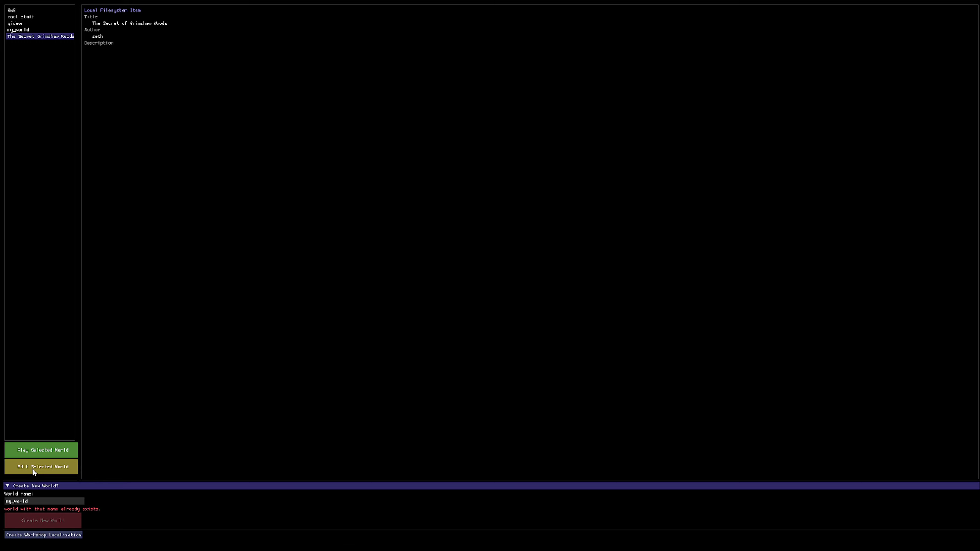
left_click(33, 468)
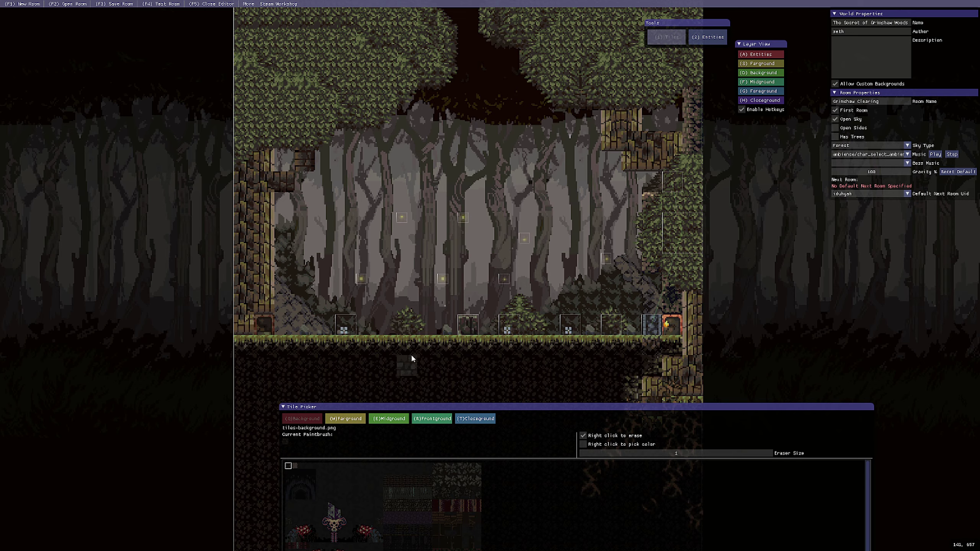
mouse_move(428, 338)
middle_mouse_down()
mouse_move(429, 371)
mouse_move(438, 368)
middle_mouse_up()
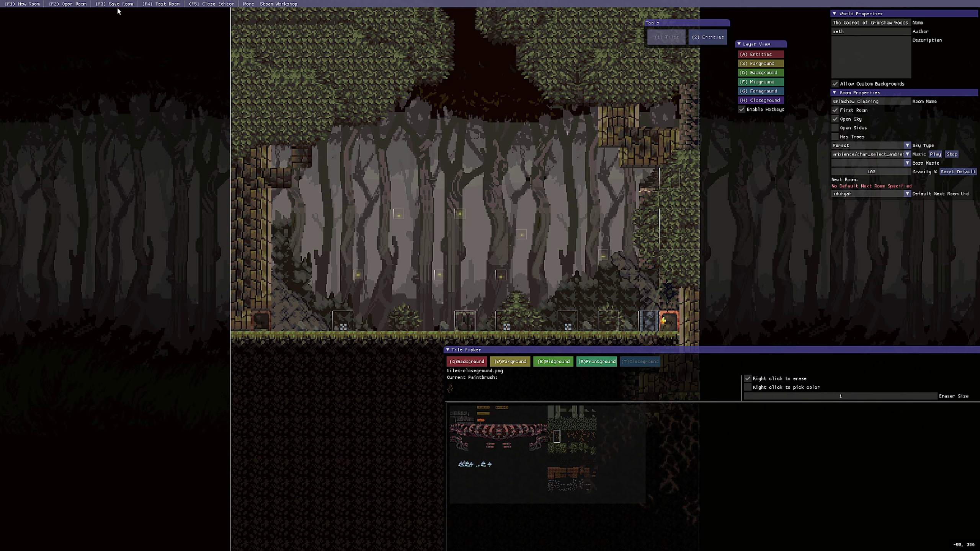
- Save the Grimshaw Clearing room and create a new empty room
left_click(115, 4)
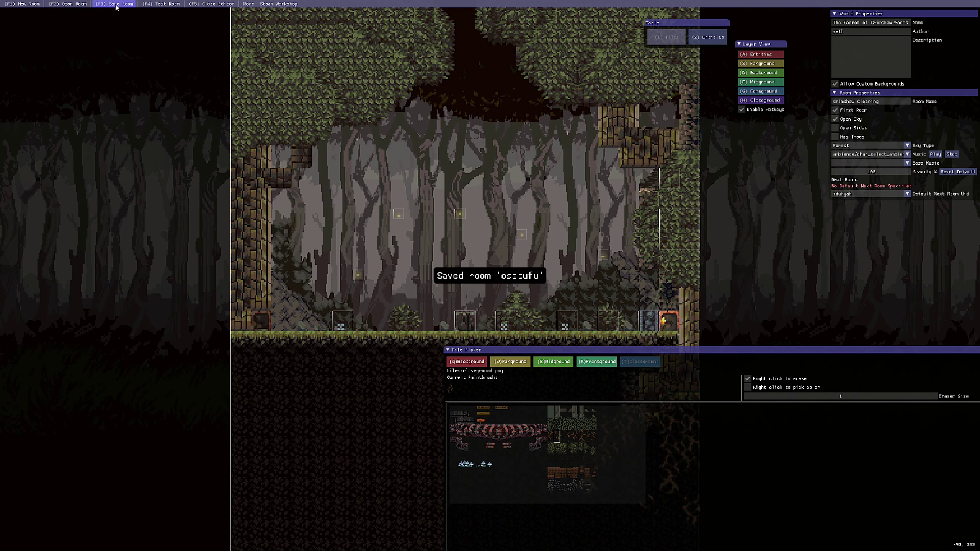
left_click(23, 4)
left_click(50, 24)
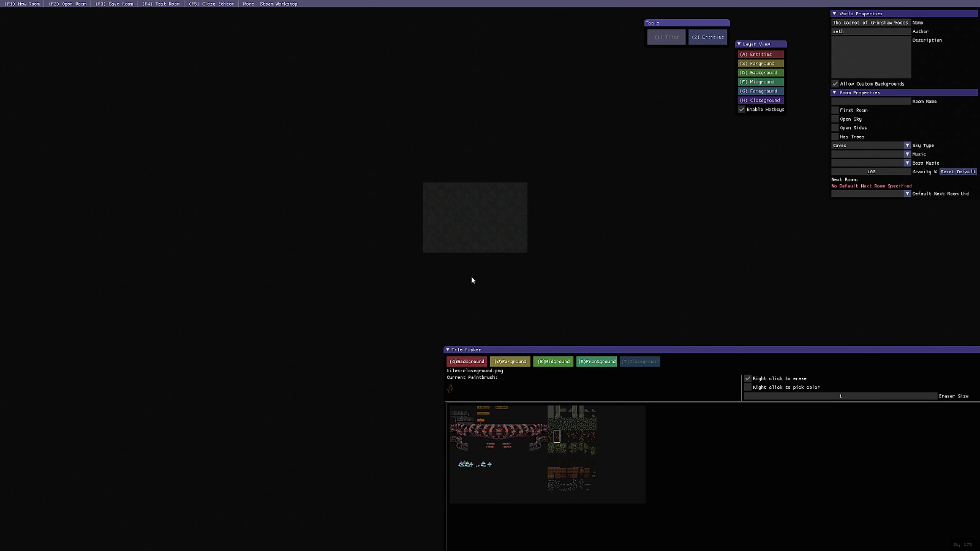
- Resize the new room to a much larger width and height
left_click(247, 5)
left_click(255, 24)
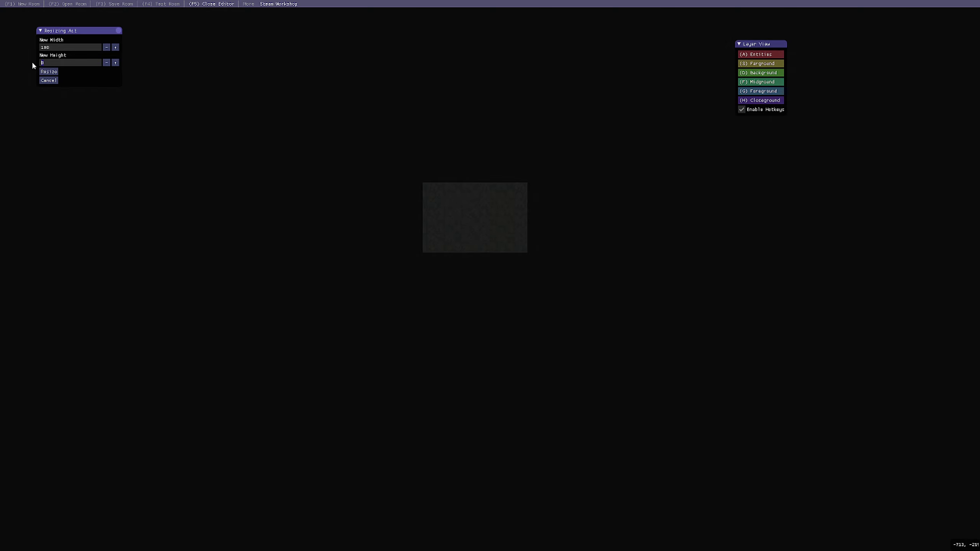
left_click(49, 72)
- Fill the base of the room across its full width with grass-topped earth tiles on the midground layer
scroll(348, 120, "down", 10)
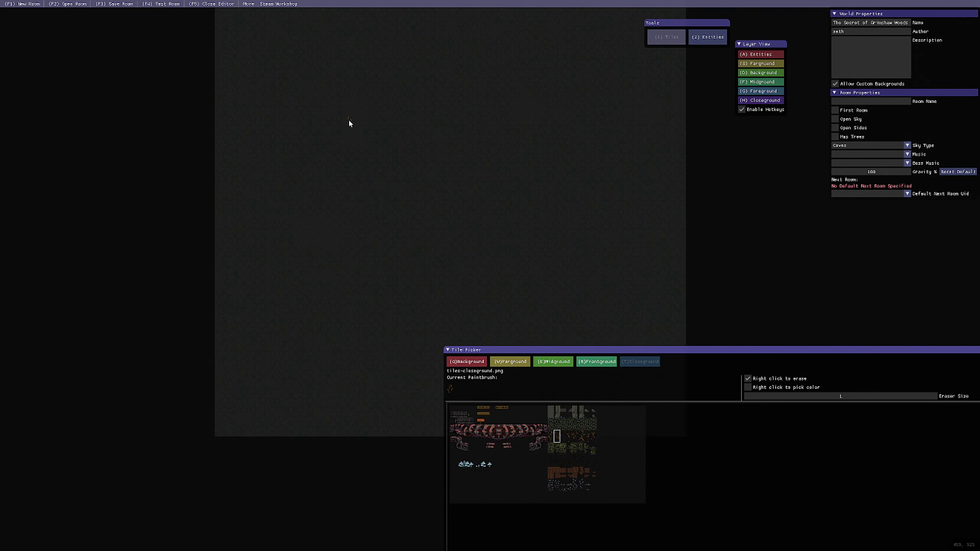
middle_click_drag(342, 120, 326, 164)
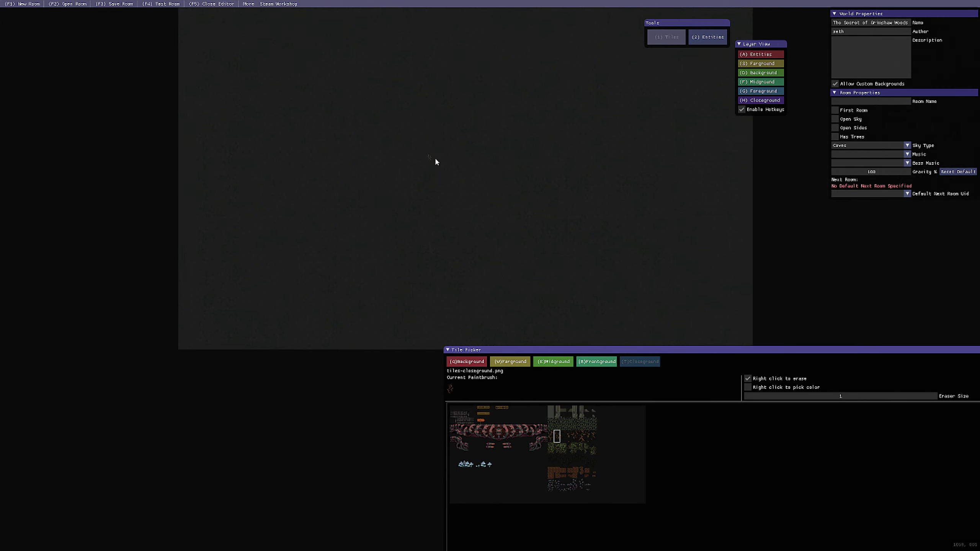
middle_click_drag(435, 159, 419, 60)
middle_click_drag(441, 120, 425, 230)
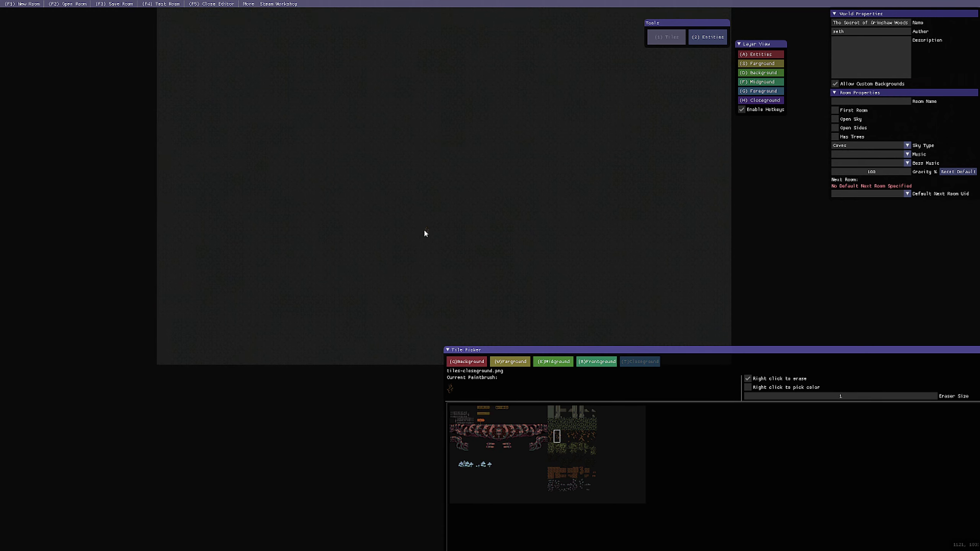
scroll(419, 216, "up", 3)
middle_click_drag(339, 229, 500, 119)
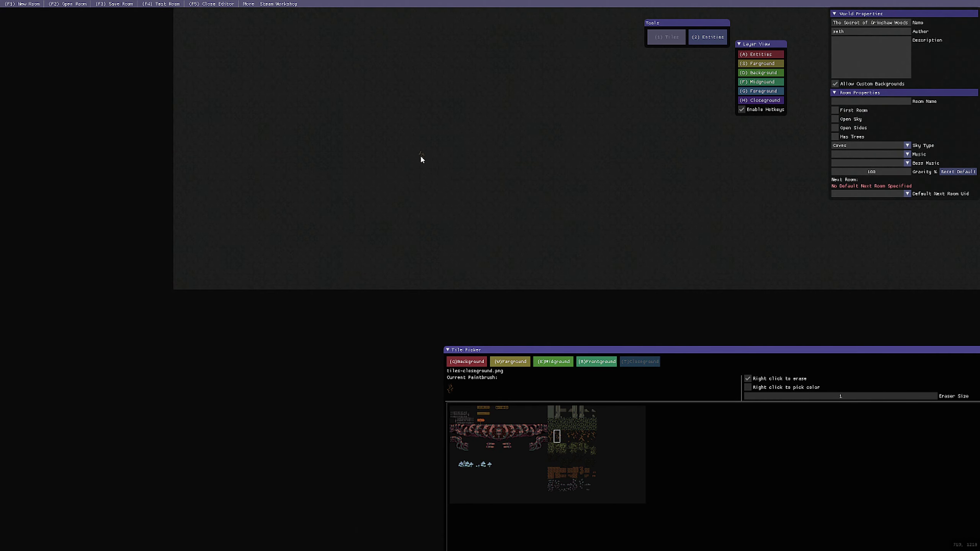
middle_click_drag(421, 156, 387, 203)
scroll(387, 202, "up", 1)
scroll(387, 202, "down", 1)
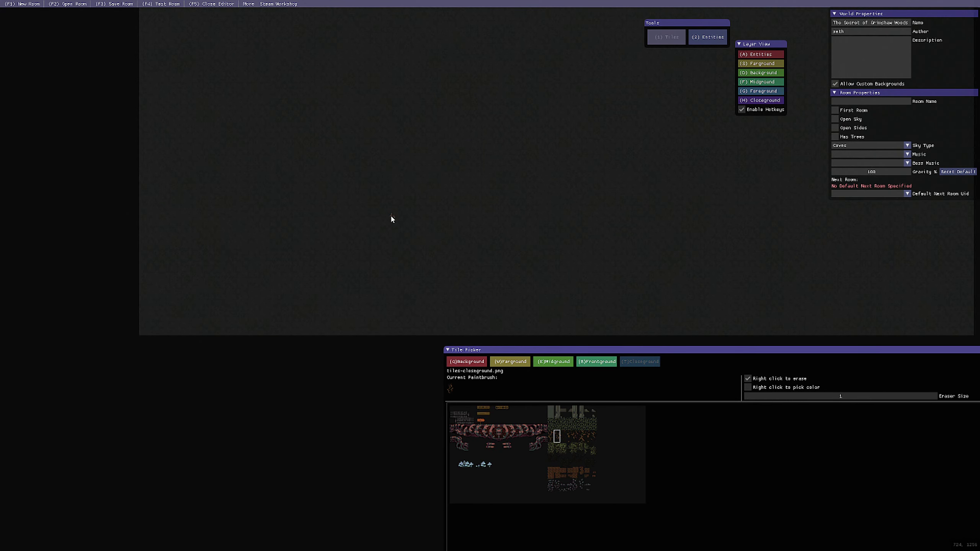
left_click(565, 365)
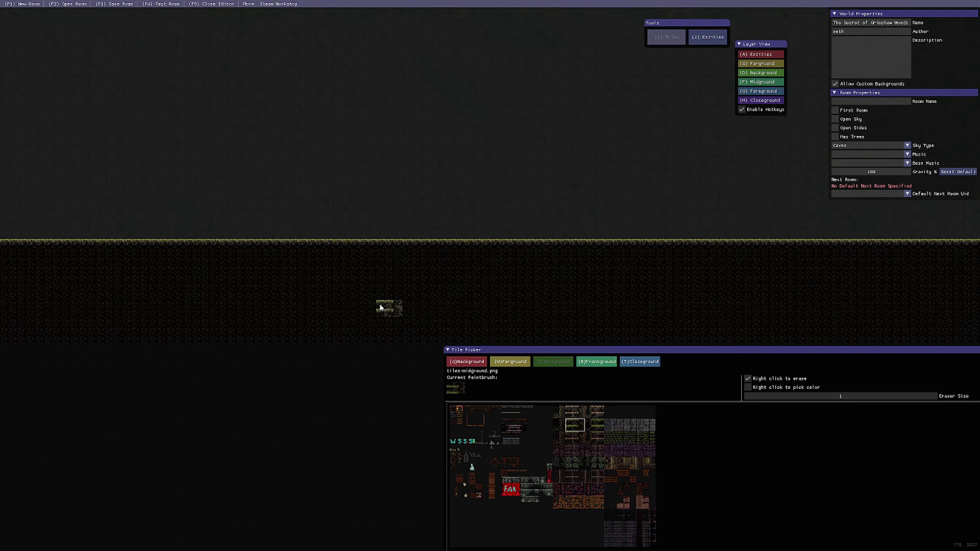
- Place the wooden door-frame tile from the midground set on the grass near the room's left edge
middle_click_drag(273, 299, 421, 335)
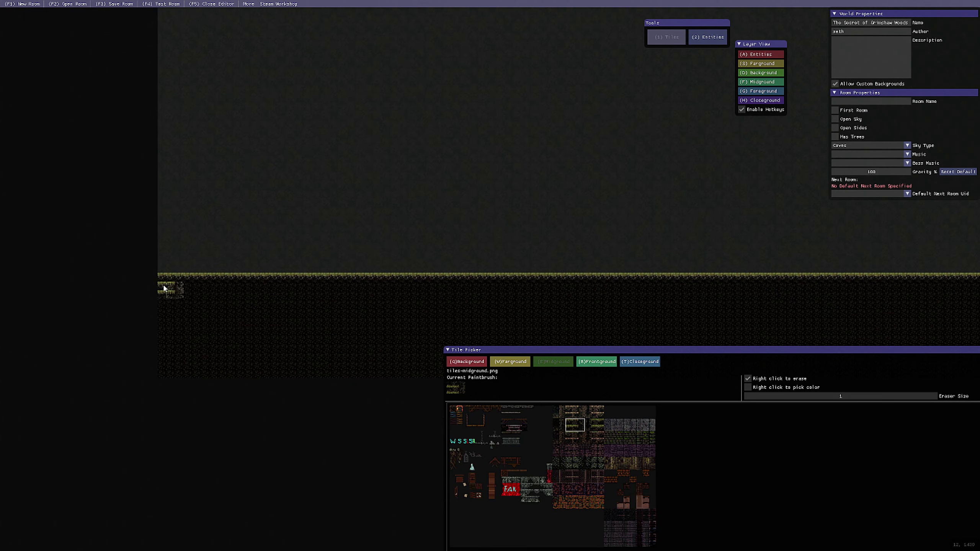
scroll(162, 284, "up", 2)
middle_click_drag(99, 286, 567, 284)
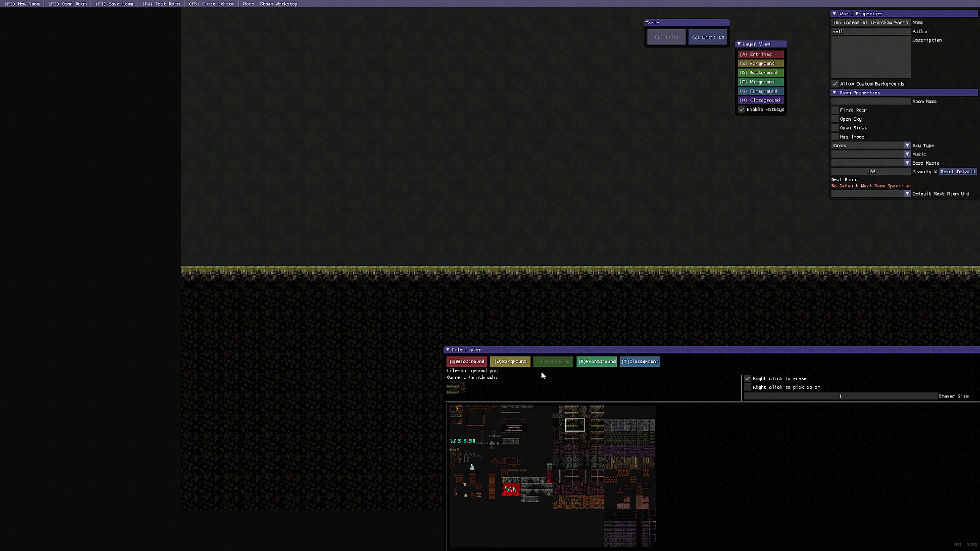
left_click(509, 362)
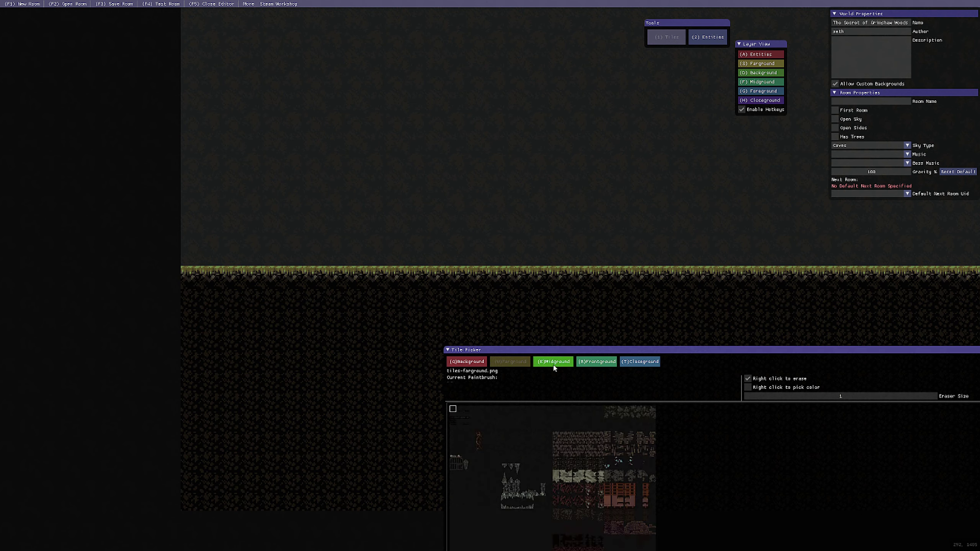
left_click(553, 363)
left_click(459, 409)
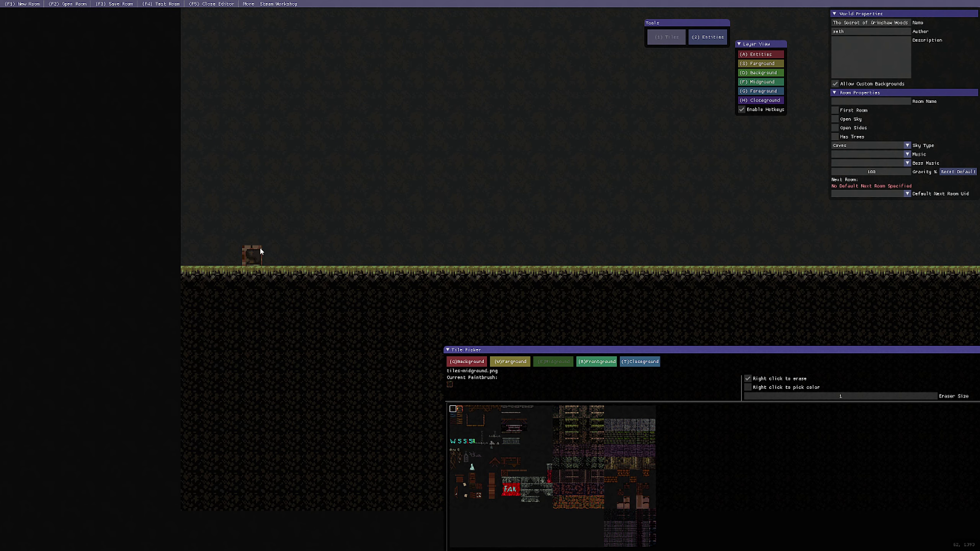
left_click(232, 253)
- Paint a tall column of wooden trunk tiles on the midground layer along the room's left edge beside the doorway
middle_click_drag(317, 337, 243, 367)
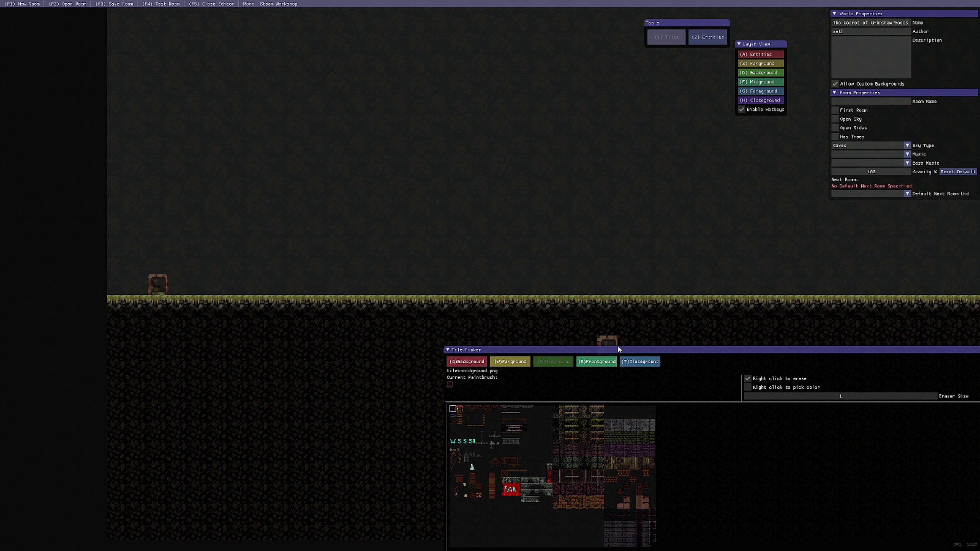
left_click(509, 362)
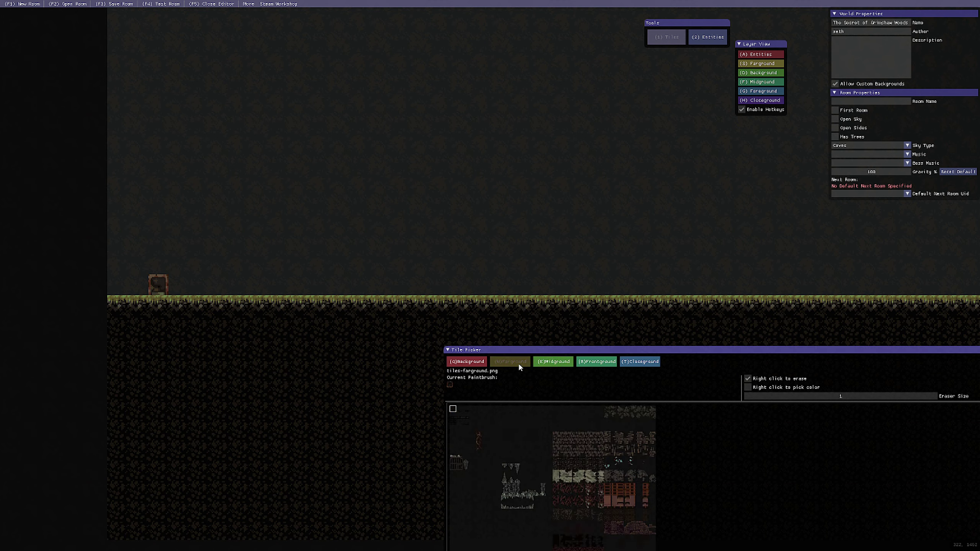
left_click(553, 362)
mouse_move(117, 285)
left_mouse_down()
mouse_move(162, 237)
mouse_move(160, 113)
left_mouse_up()
scroll(160, 114, "down", 2)
middle_click_drag(160, 113, 327, 235)
left_click_drag(328, 227, 302, 228)
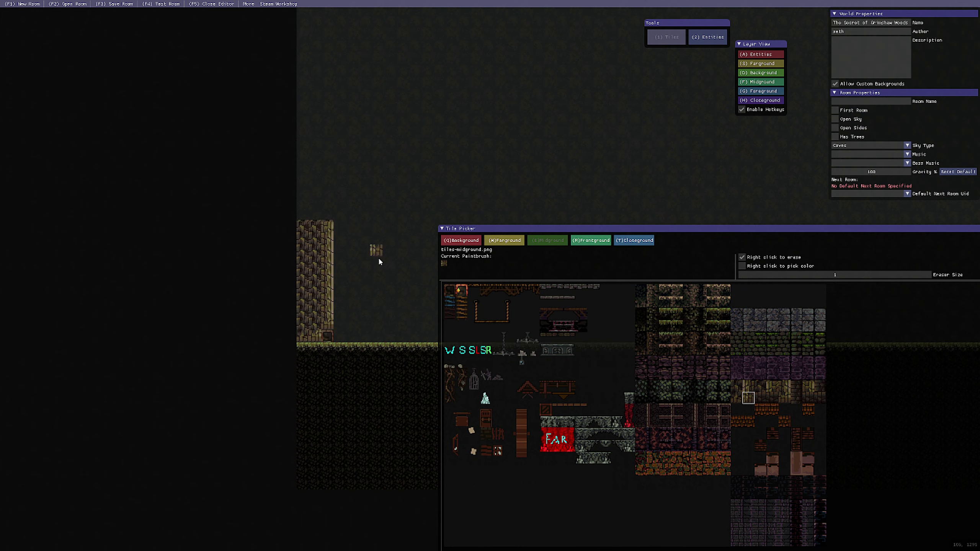
- Trim the trunk column around the doorway and extend it below the ground with stepped root blocks
middle_click_drag(379, 260, 317, 212)
mouse_move(240, 177)
right_mouse_down()
mouse_move(267, 192)
mouse_move(265, 276)
right_mouse_up()
scroll(287, 300, "up", 3)
mouse_move(193, 308)
left_mouse_down()
mouse_move(182, 349)
mouse_move(256, 401)
left_mouse_up()
middle_click_drag(256, 401, 265, 417)
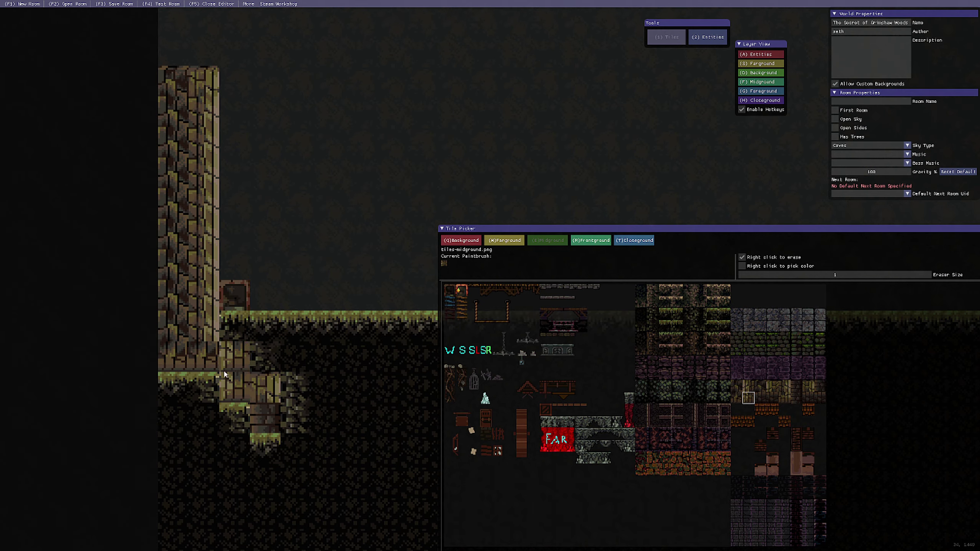
- Paint a diagonal band of green leaf tiles on the foreground layer above the trunk
left_click(591, 240)
left_click(641, 361)
scroll(346, 249, "down", 2)
middle_click_drag(346, 249, 305, 266)
mouse_move(263, 161)
left_mouse_down()
mouse_move(302, 161)
mouse_move(335, 197)
mouse_move(262, 143)
left_mouse_up()
mouse_move(331, 193)
left_mouse_down()
mouse_move(341, 213)
mouse_move(311, 180)
mouse_move(332, 158)
mouse_move(259, 106)
left_mouse_up()
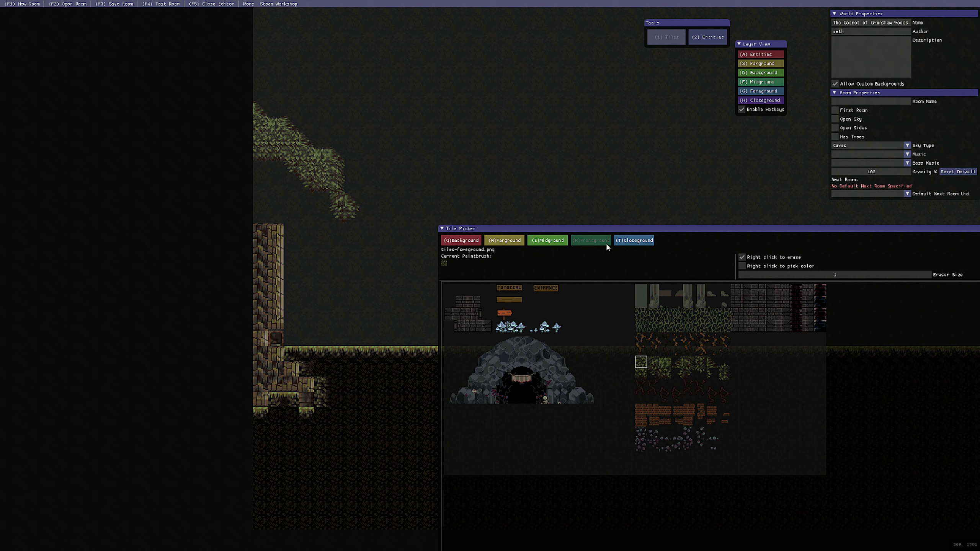
- Thicken the canopy with leaf tiles on the closeground layer and cover the top of the trunk with foreground leaves
left_click(633, 240)
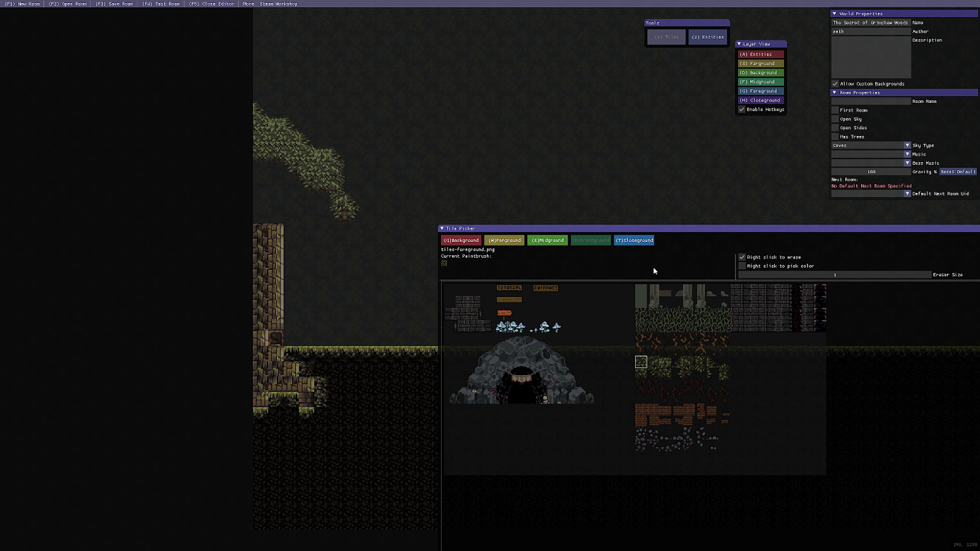
left_click(659, 364)
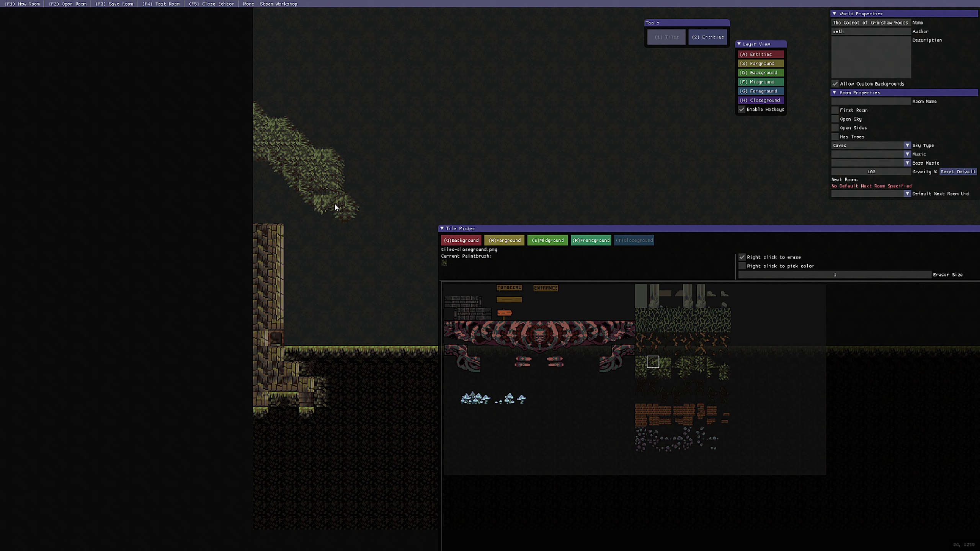
left_click_drag(293, 214, 257, 171)
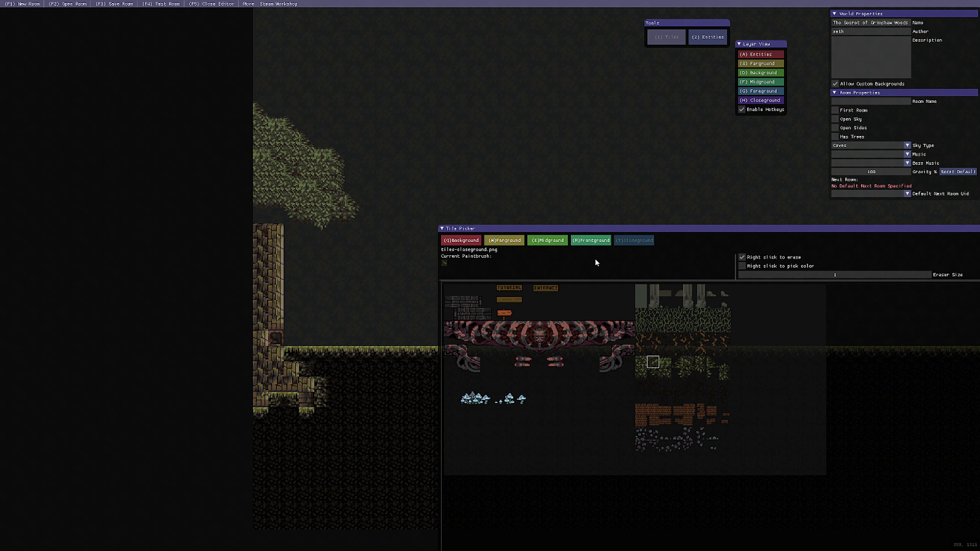
left_click(601, 241)
mouse_move(257, 228)
left_mouse_down()
mouse_move(256, 208)
mouse_move(285, 221)
mouse_move(276, 230)
mouse_move(275, 212)
left_mouse_up()
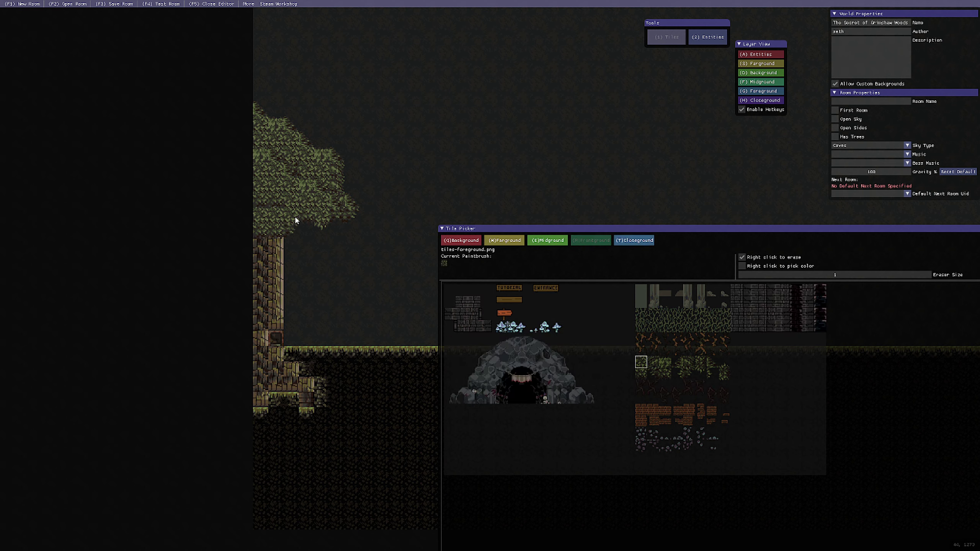
- Paint a strip of mossy stone tiles into the ground surface near the middle of the room on the midground layer
scroll(365, 307, "up", 1)
middle_click_drag(254, 315, 253, 239)
scroll(363, 302, "down", 2)
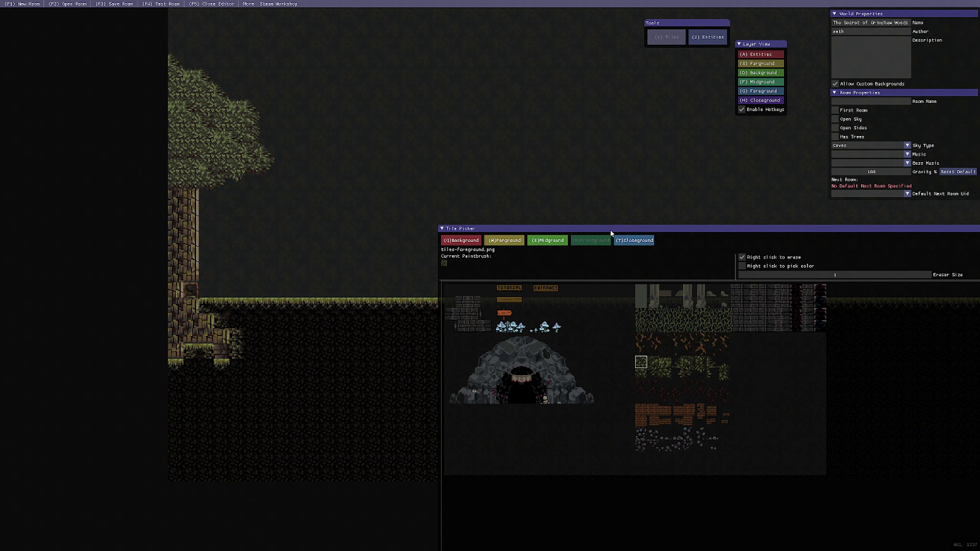
left_click_drag(611, 233, 575, 309)
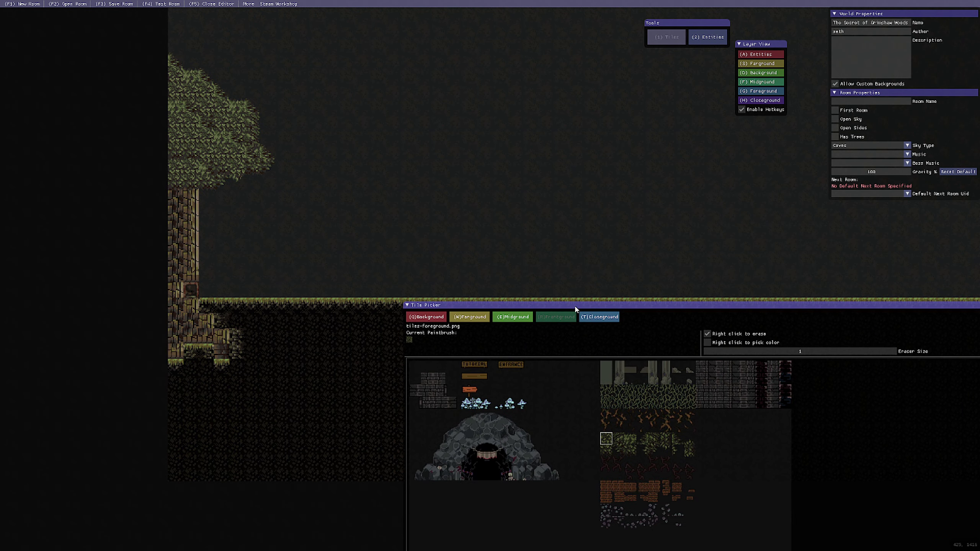
scroll(357, 300, "up", 1)
scroll(357, 297, "down", 7)
middle_click_drag(571, 267, 256, 246)
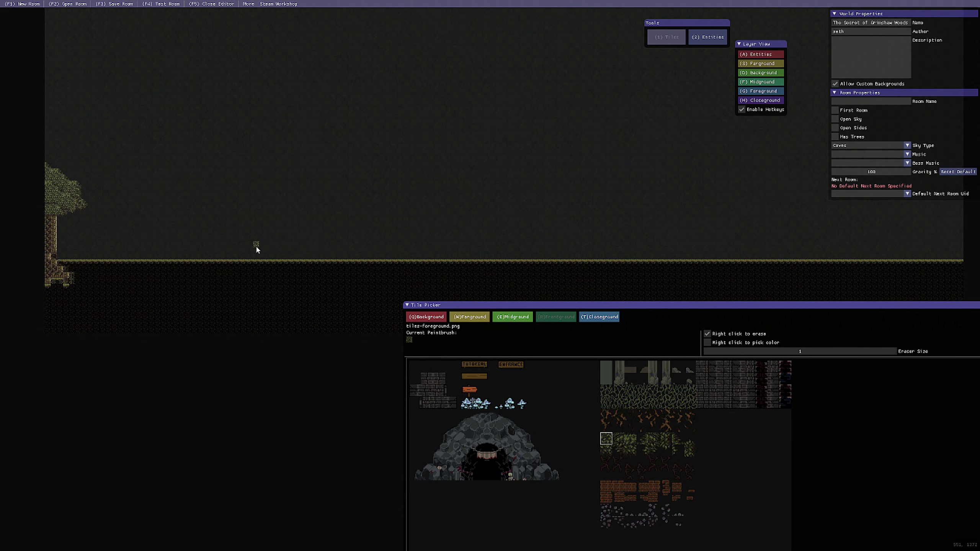
middle_click_drag(170, 271, 248, 268)
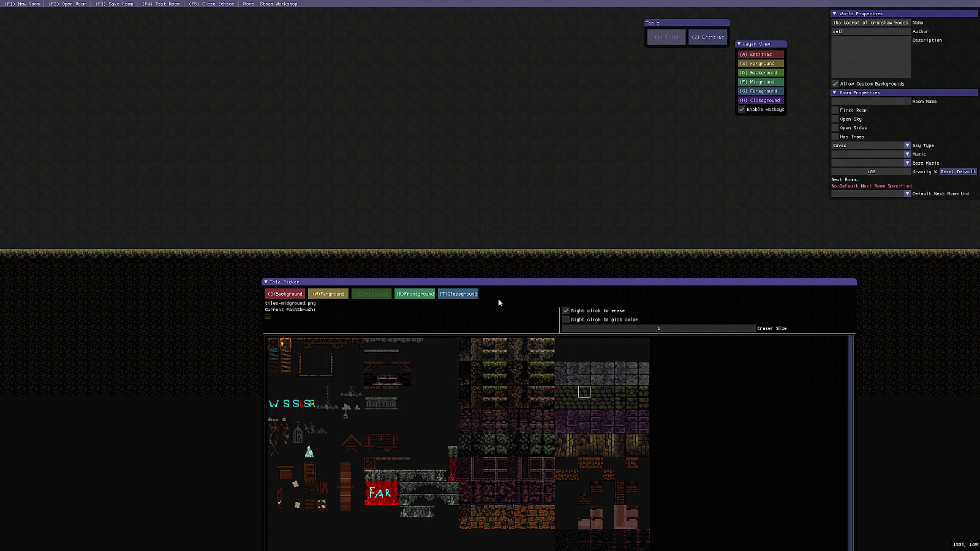
left_click_drag(434, 253, 587, 253)
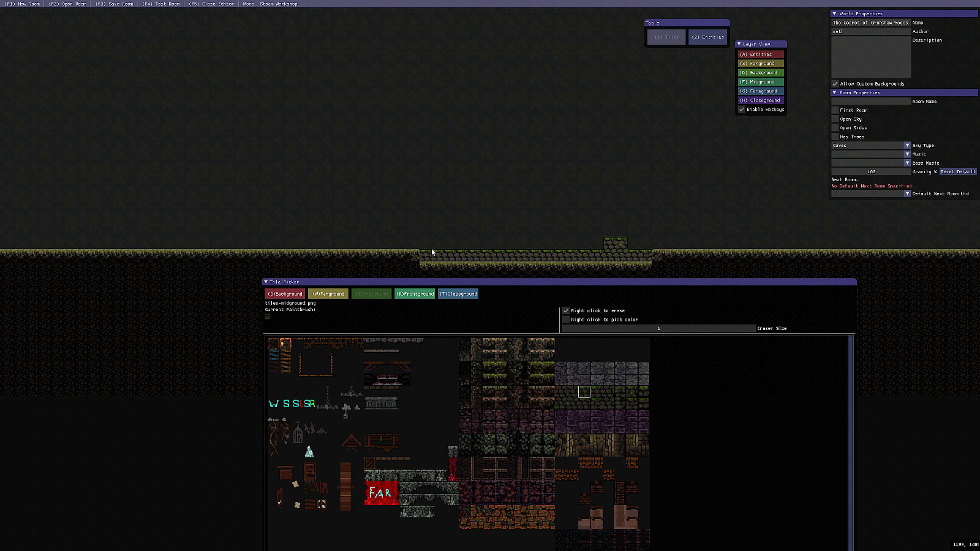
- Stack progressively narrower rows of mossy stone on the base strip to form a stepped pyramid
left_click(444, 244)
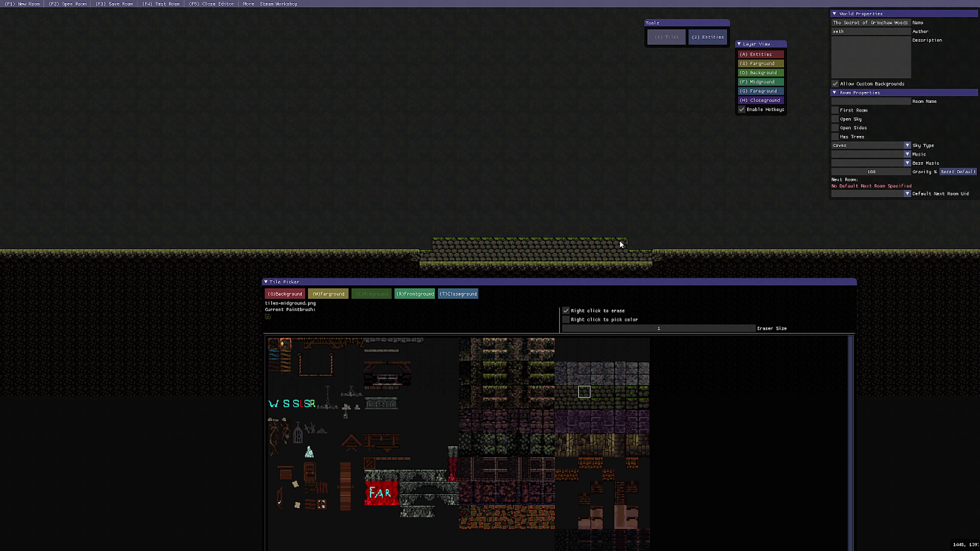
left_click_drag(630, 242, 484, 233)
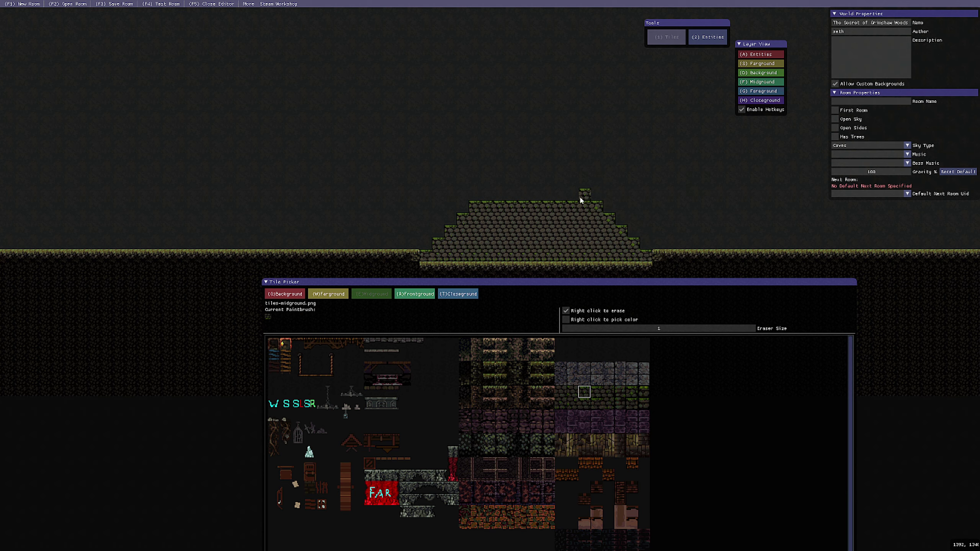
left_click_drag(581, 198, 486, 196)
middle_click_drag(564, 254, 506, 254)
mouse_move(514, 182)
left_mouse_down()
mouse_move(440, 182)
mouse_move(501, 170)
left_mouse_up()
left_click_drag(490, 158, 465, 157)
middle_click_drag(482, 201, 499, 207)
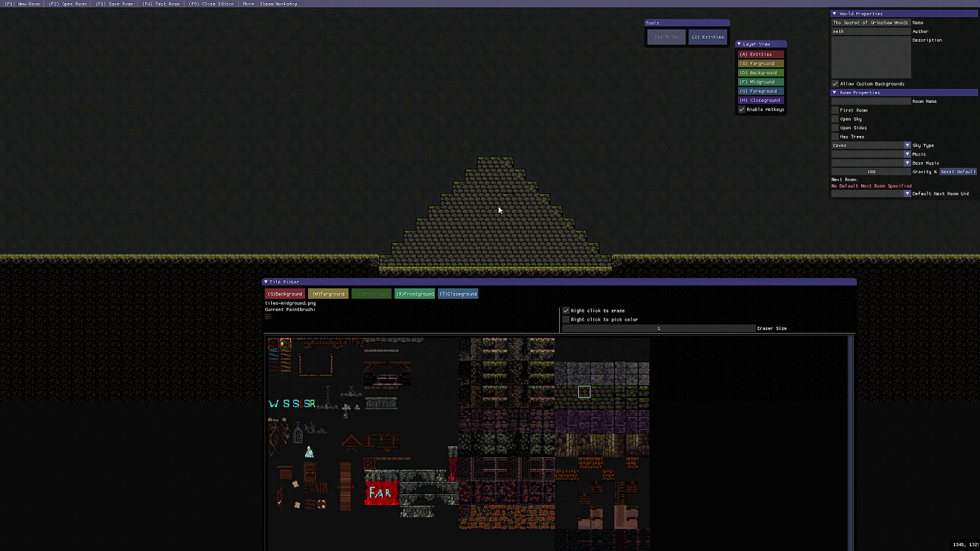
- Hollow out the lowest rows of the stone pyramid and fill the gap with dark brick tiles on the background layer
mouse_move(397, 249)
right_mouse_down()
mouse_move(542, 247)
mouse_move(434, 236)
right_mouse_up()
key("q")
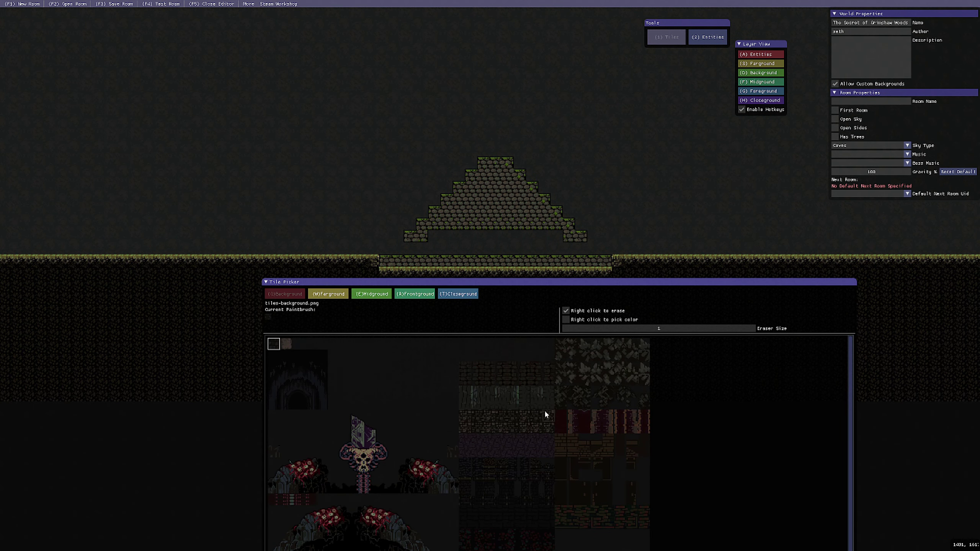
left_click(524, 380)
left_click_drag(410, 248, 433, 236)
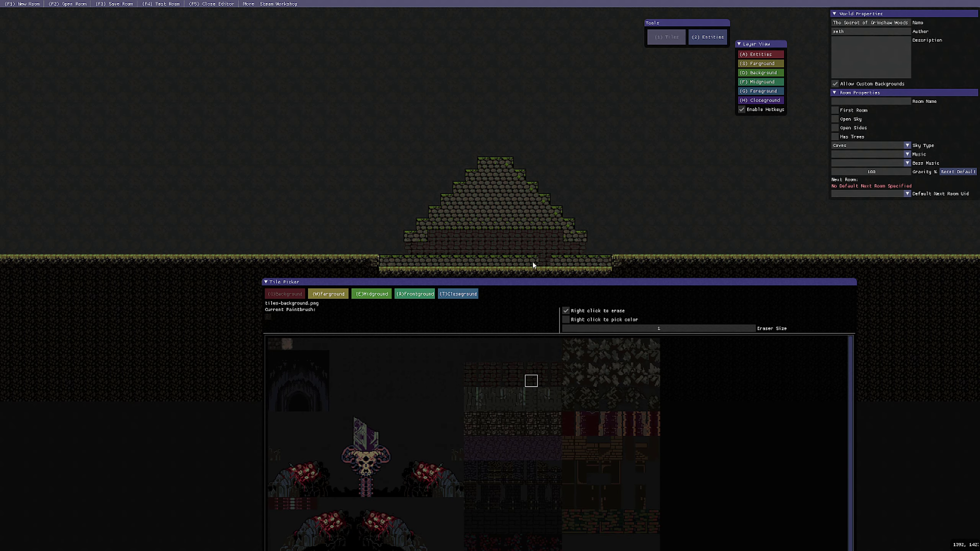
scroll(532, 263, "up", 2)
middle_click_drag(533, 263, 449, 273)
- Flatten the pyramid's top on the midground layer and paint a short mossy stone slab floating above it as a roof
key("e")
right_click_drag(391, 101, 435, 103)
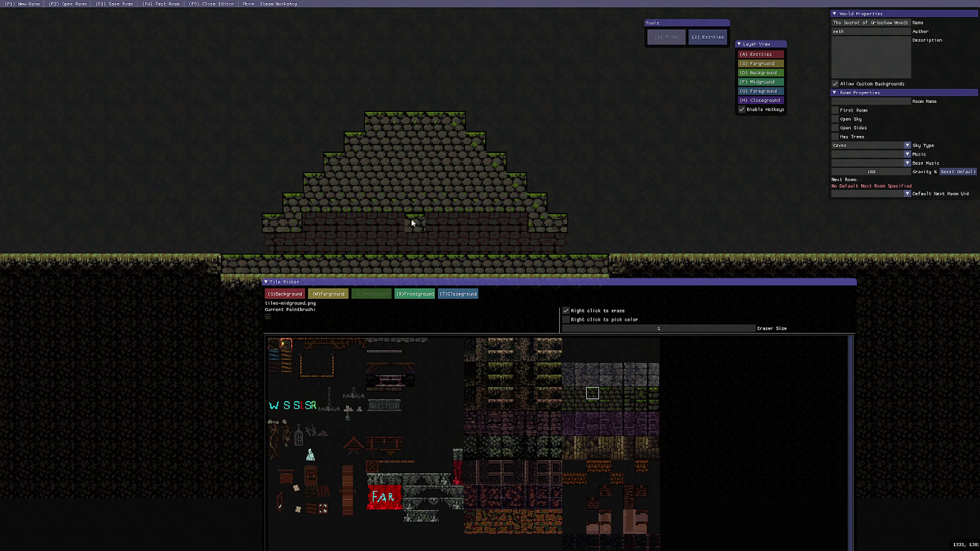
middle_click_drag(411, 221, 432, 235)
right_click_drag(394, 135, 490, 131)
left_click_drag(393, 75, 479, 75)
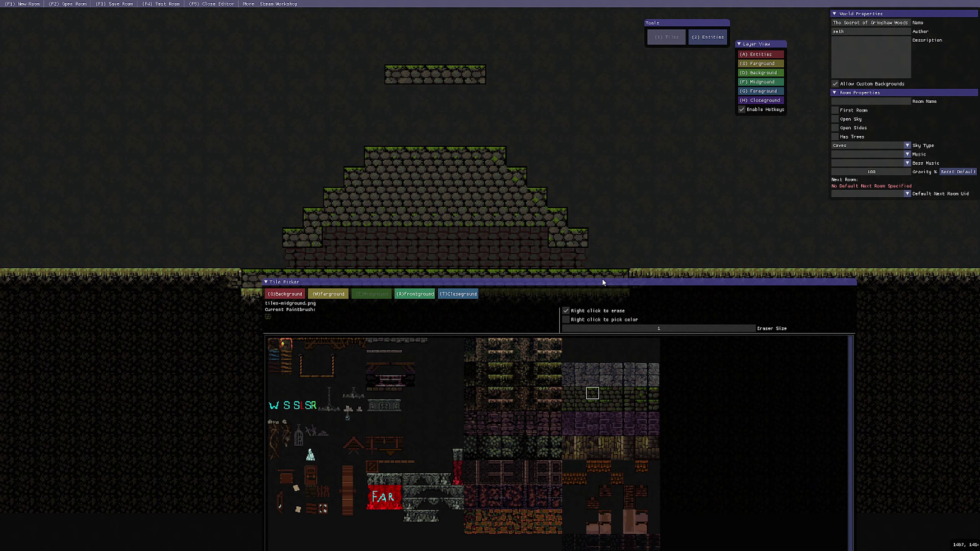
- Place the dark archway tiles on the background layer between the pyramid's top and the stone roof
key("q")
left_click(298, 405)
left_click_drag(419, 134, 436, 116)
left_click_drag(286, 394, 311, 406)
left_click_drag(420, 116, 423, 94)
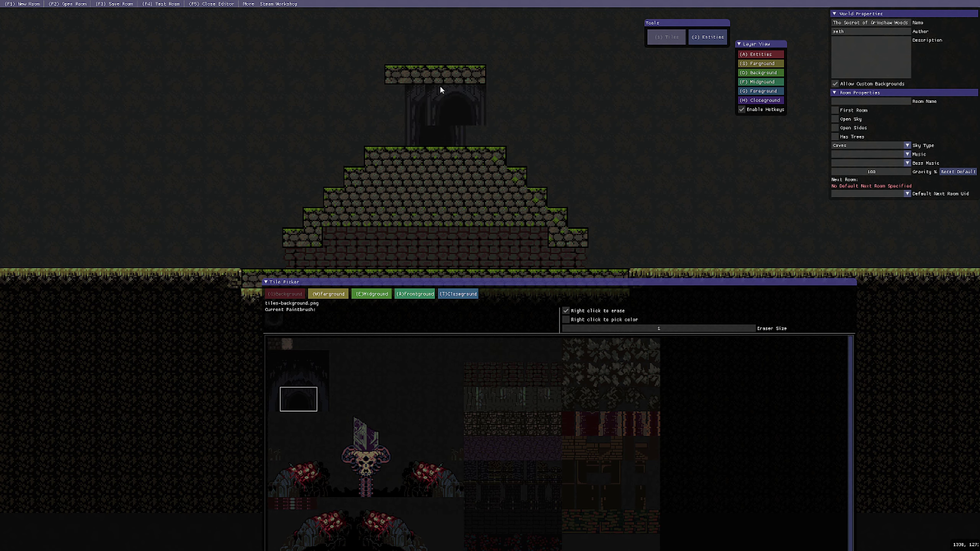
left_click(413, 153)
key("ctrl+z")
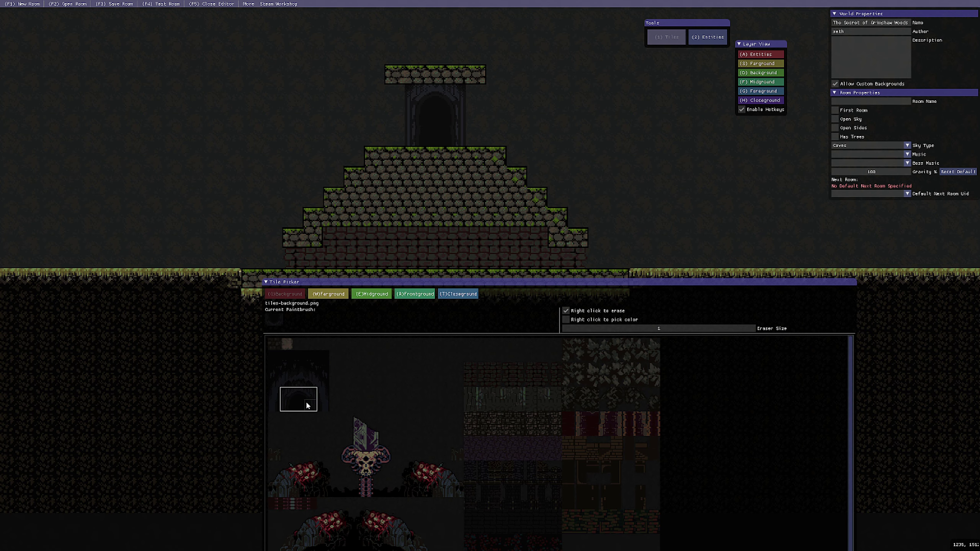
- Paint dark brick pillars on both sides of the archway and place the torch-lit door tile from the midground set inside it
left_click(397, 379)
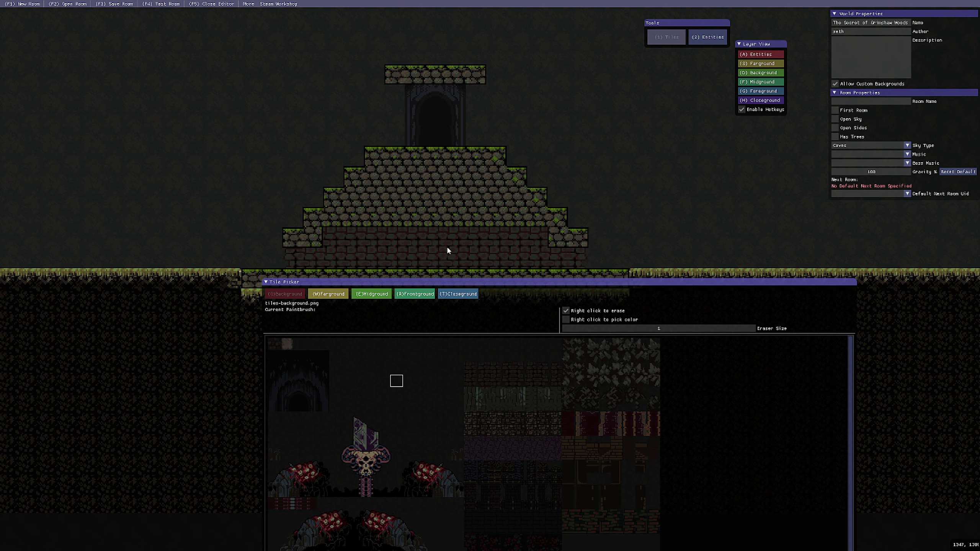
left_click(369, 295)
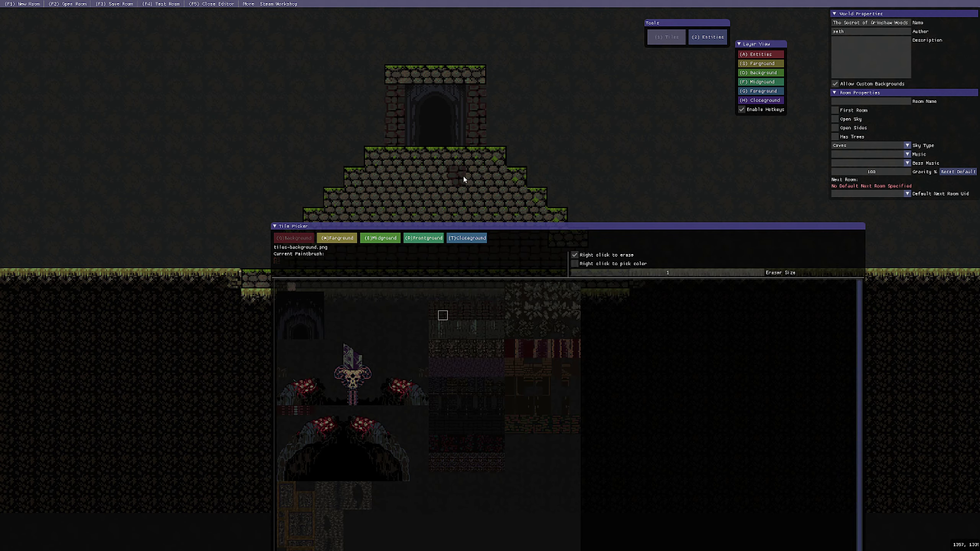
middle_click_drag(463, 180, 520, 156)
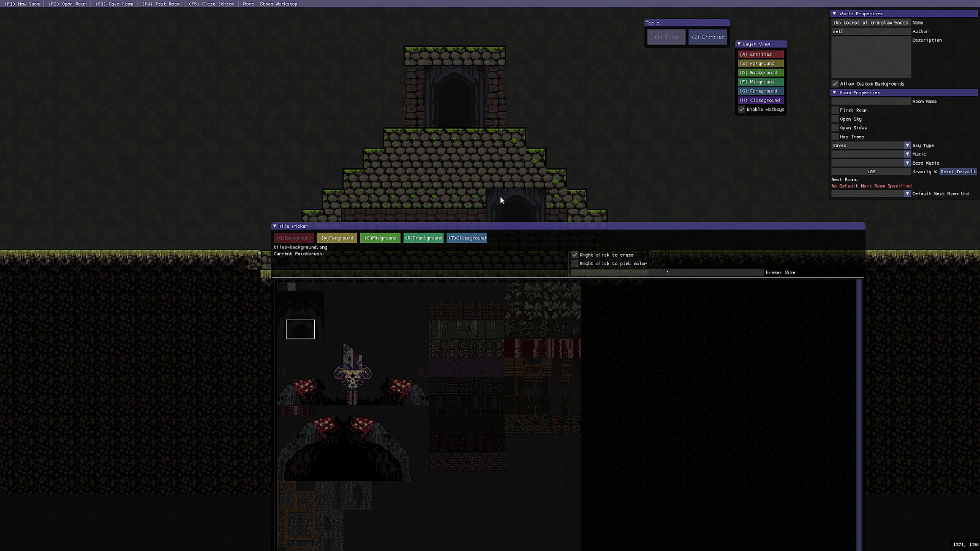
middle_click_drag(500, 197, 464, 147)
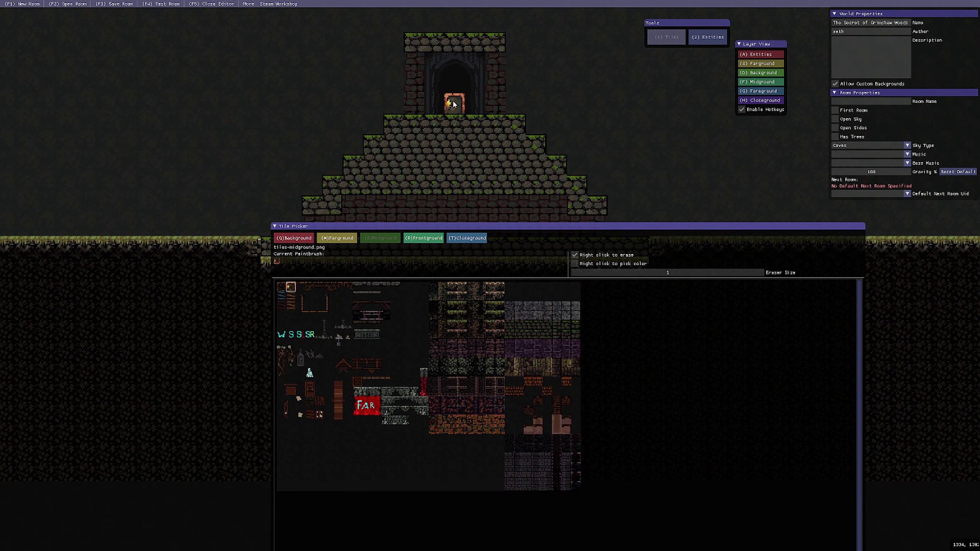
left_click(452, 102)
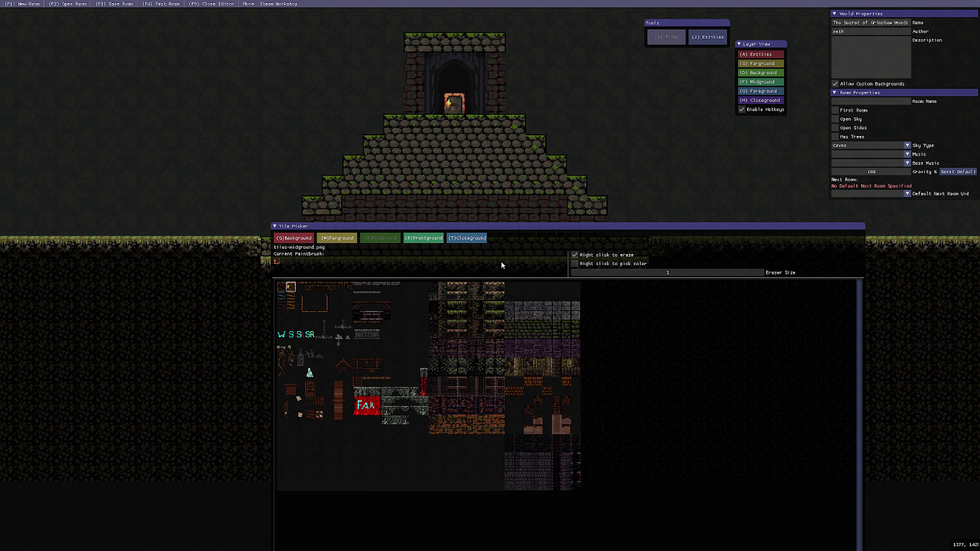
left_click(473, 238)
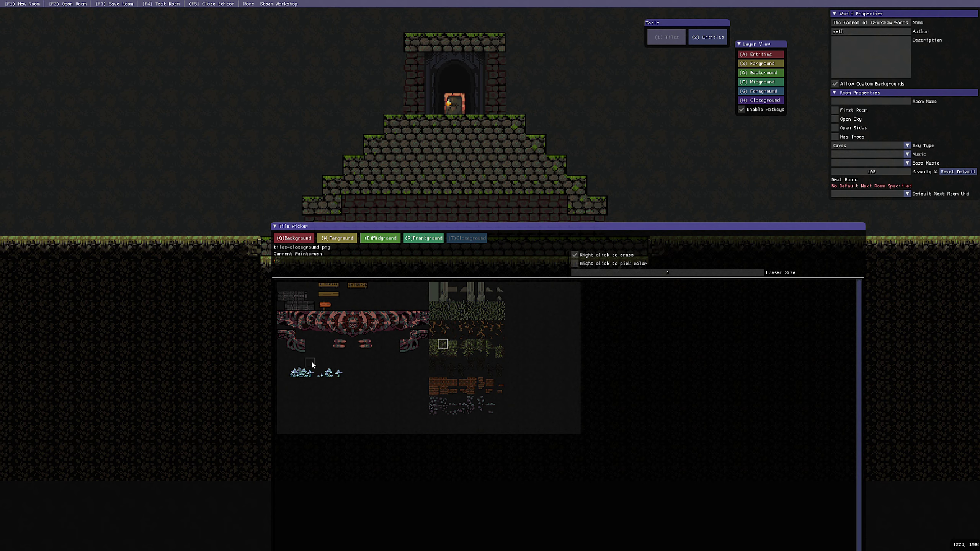
left_click(301, 306)
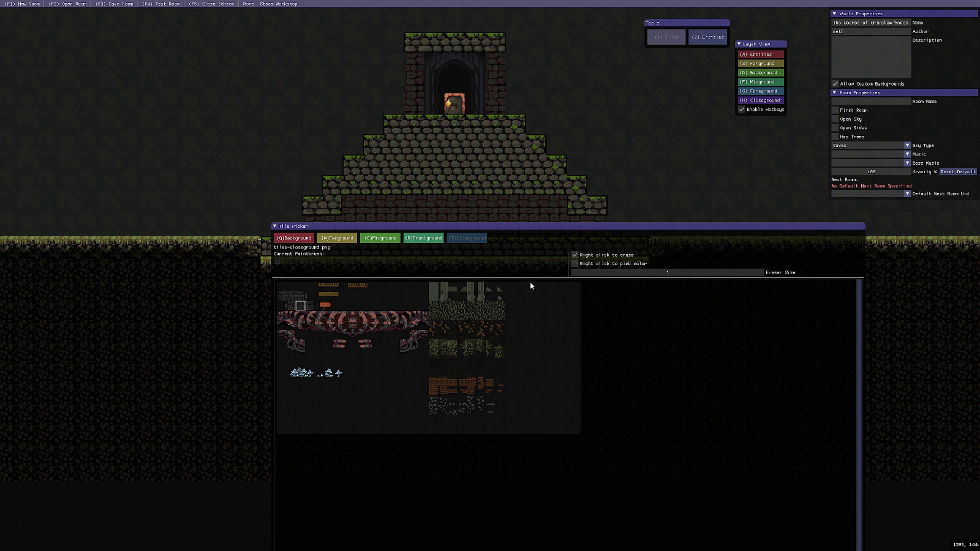
left_click(461, 306)
middle_click_drag(484, 206, 476, 219)
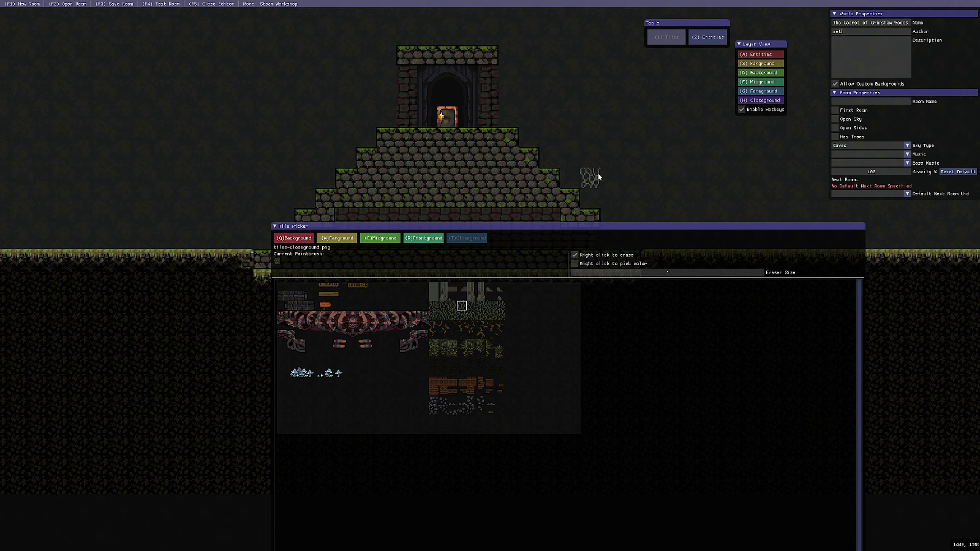
- Place a Chest entity on the middle of the temple roof and switch to moving and modifying entities
left_click(707, 37)
middle_click_drag(425, 233, 497, 336)
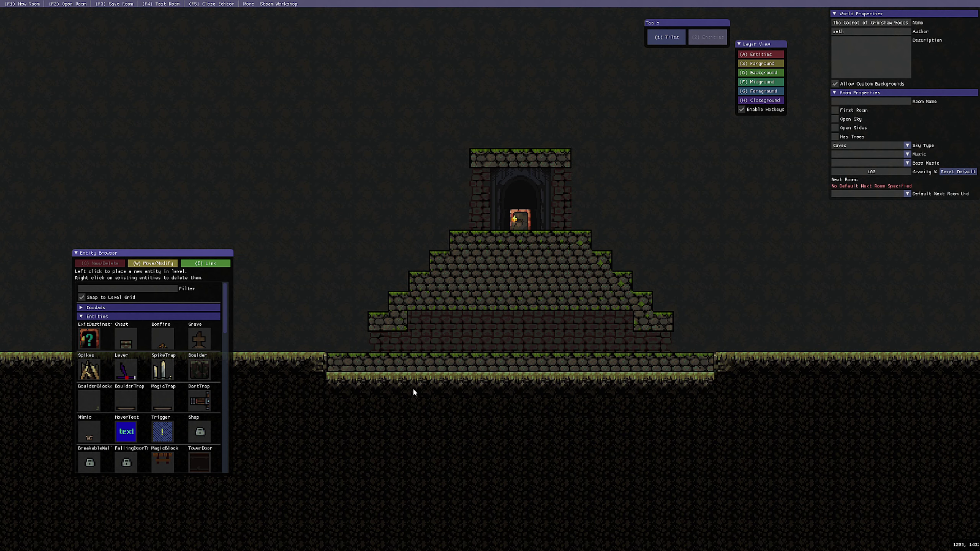
left_click(120, 342)
left_click(518, 141)
key("w")
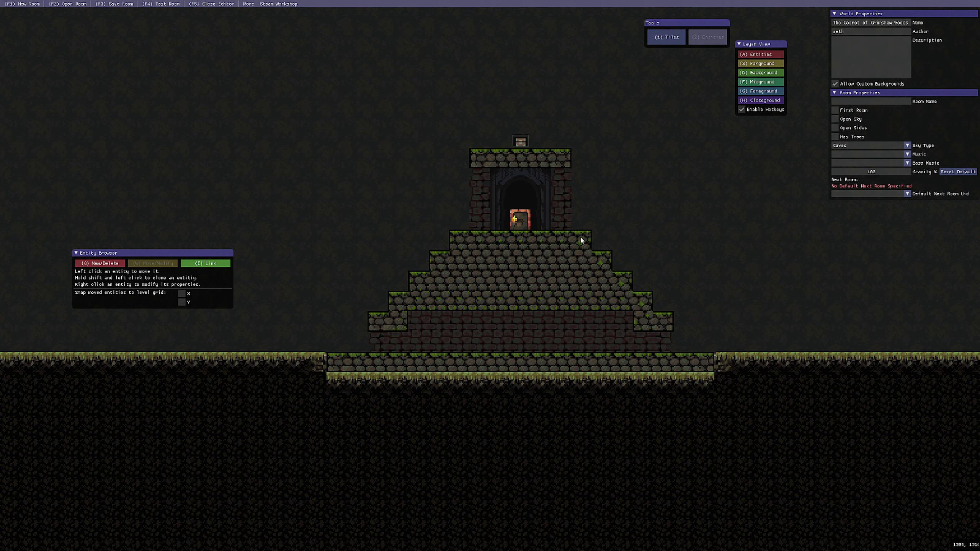
middle_click_drag(534, 314, 489, 323)
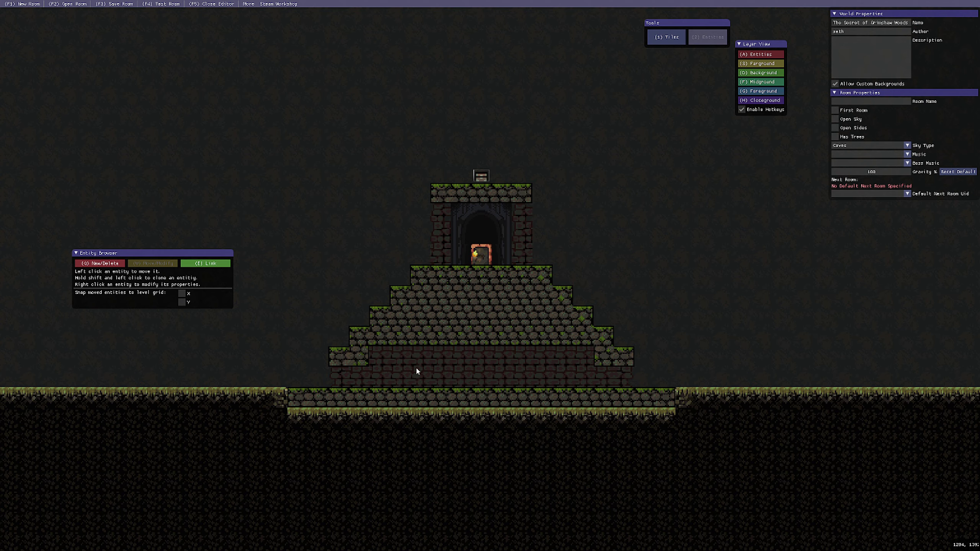
scroll(392, 451, "down", 3)
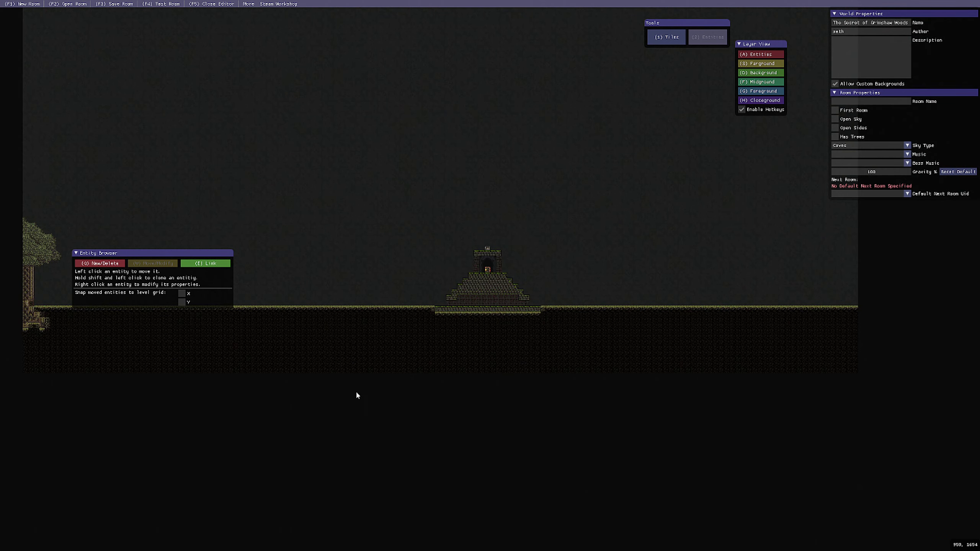
middle_click_drag(356, 394, 566, 481)
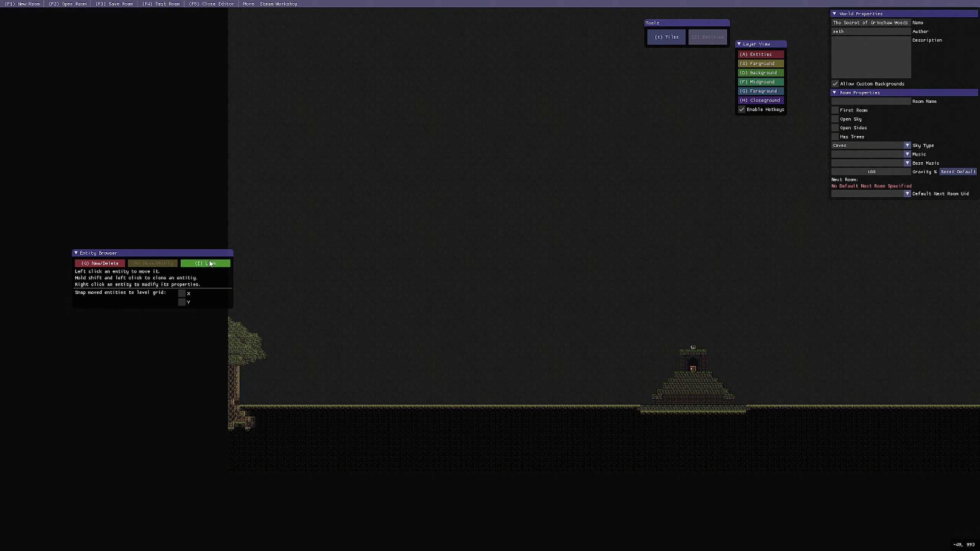
scroll(652, 487, "up", 5)
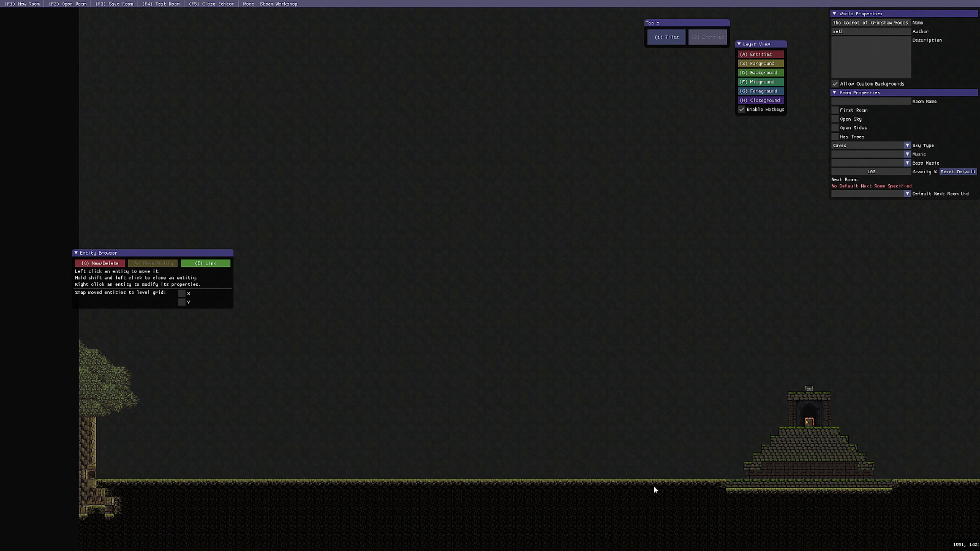
- Paint a bent grey bark trunk rising from the temple roof behind the chest on the background layer
left_click(485, 218)
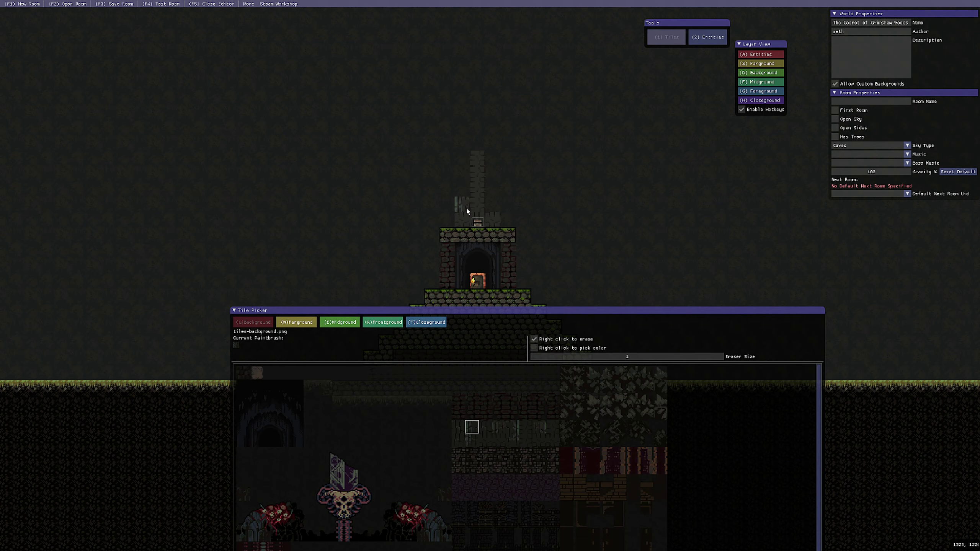
scroll(513, 172, "up", 1)
scroll(501, 171, "up", 1)
mouse_move(459, 174)
left_mouse_down()
mouse_move(469, 173)
mouse_move(519, 266)
left_mouse_up()
scroll(593, 211, "down", 1)
middle_click_drag(569, 192, 589, 237)
right_click_drag(513, 236, 512, 172)
right_click_drag(473, 172, 473, 236)
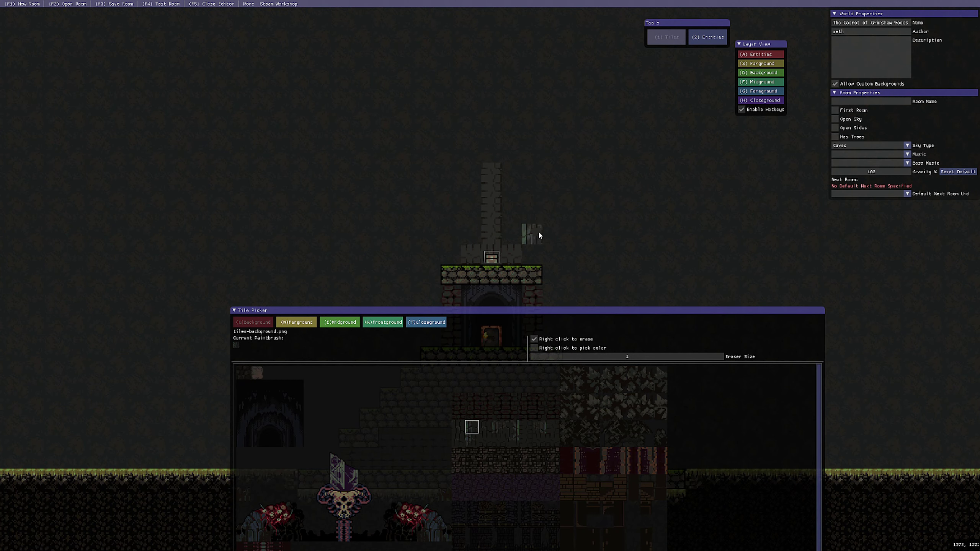
mouse_move(474, 233)
left_mouse_down()
mouse_move(455, 150)
mouse_move(473, 152)
left_mouse_up()
scroll(571, 258, "down", 1)
middle_click_drag(571, 258, 548, 214)
- Outline and fill a wide brown leaf canopy above the temple's trunk on the farground layer
scroll(496, 483, "down", 7)
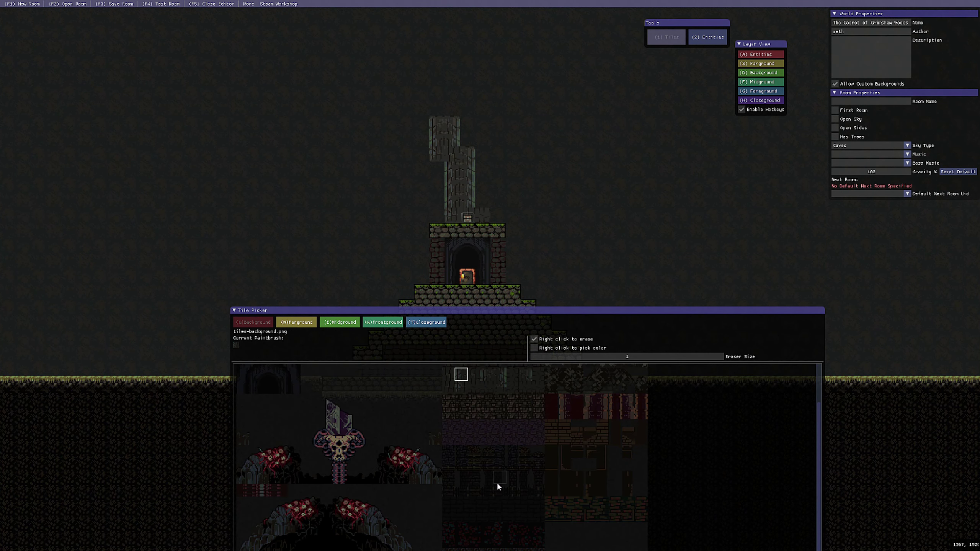
left_click(297, 322)
left_click(405, 517)
mouse_move(434, 120)
left_mouse_down()
mouse_move(407, 110)
mouse_move(407, 13)
left_mouse_up()
scroll(450, 60, "down", 1)
left_click_drag(436, 152, 416, 130)
left_click_drag(474, 154, 476, 94)
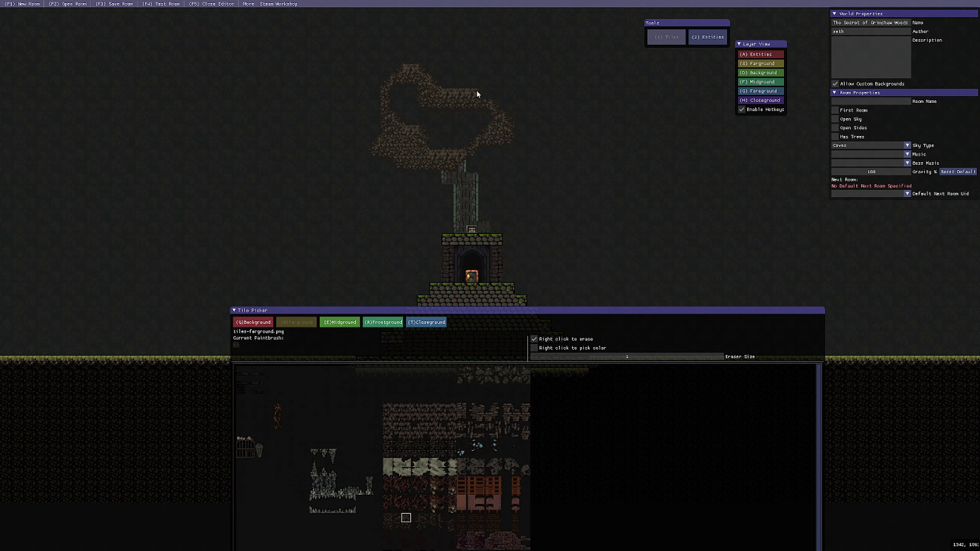
left_click_drag(465, 137, 487, 117)
scroll(524, 221, "up", 1)
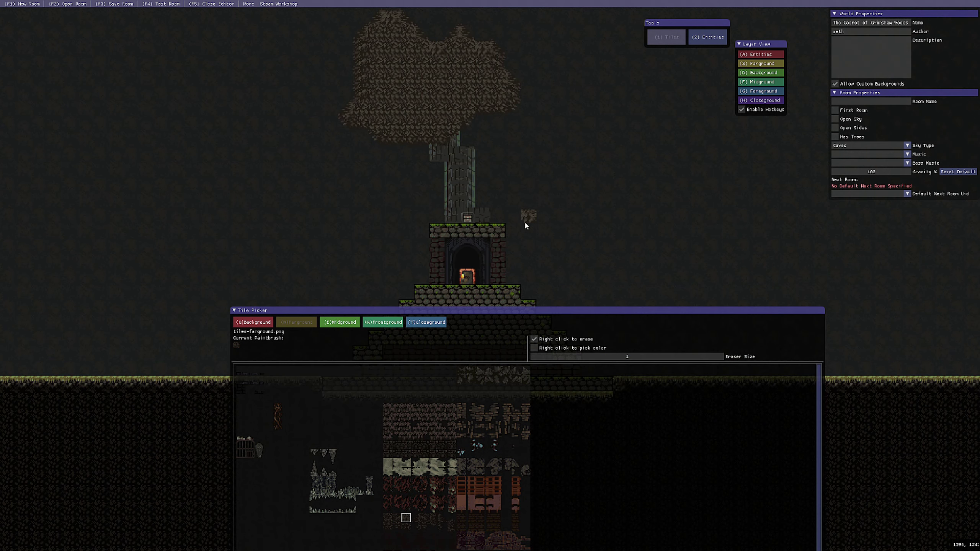
- Enable Open Sky for the room and trim the upper edge of the brown canopy
left_click(836, 120)
middle_click_drag(544, 116, 589, 180)
right_click_drag(452, 83, 406, 112)
middle_click_drag(406, 112, 396, 40)
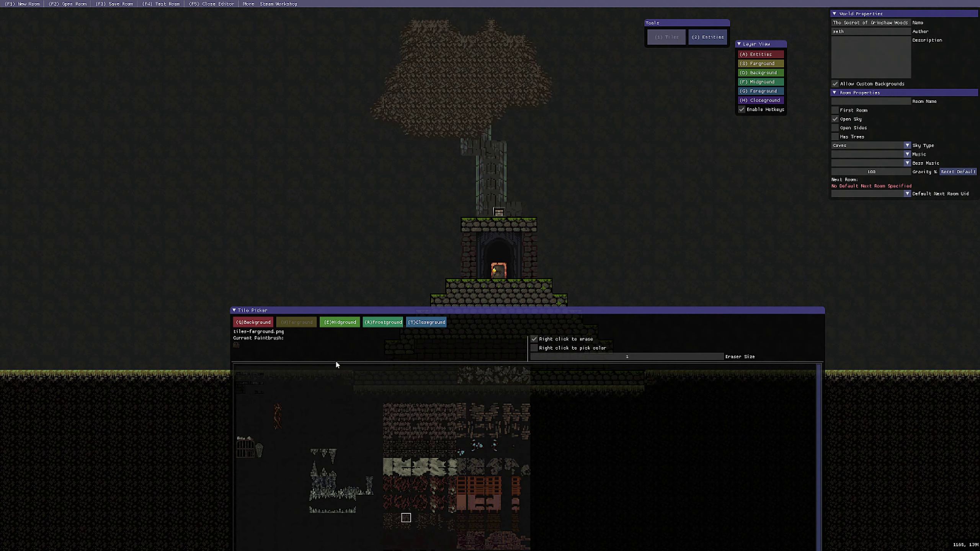
- Cover the upper part of the temple tree's canopy with green leaf tiles on the foreground layer
left_click(386, 322)
left_click(385, 429)
middle_click_drag(498, 28, 516, 130)
left_click(516, 130)
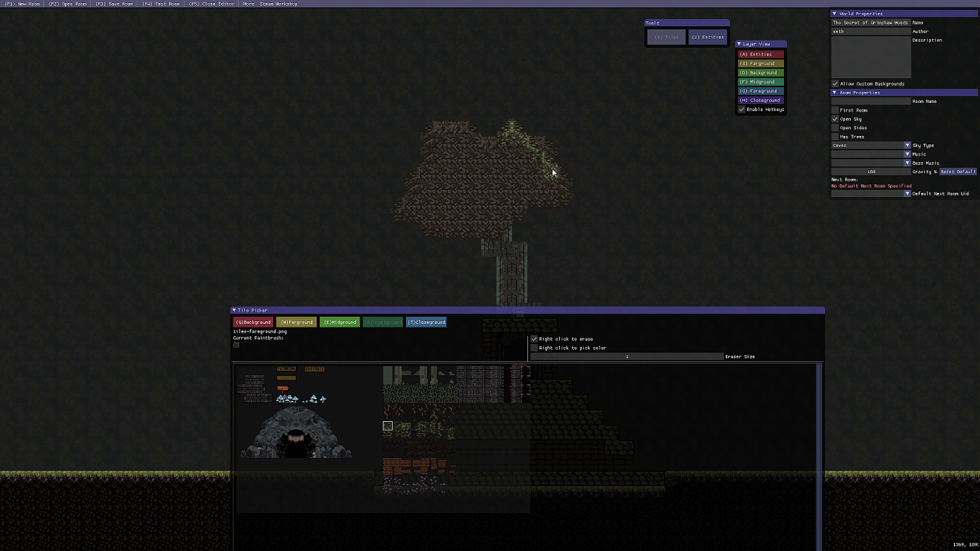
mouse_move(529, 166)
left_mouse_down()
mouse_move(554, 185)
mouse_move(429, 125)
mouse_move(416, 188)
mouse_move(491, 158)
left_mouse_up()
middle_click_drag(536, 249, 498, 210)
- Extend the green leaves down the canopy's side with leaf tiles on the closeground layer
left_click(426, 323)
left_click(405, 427)
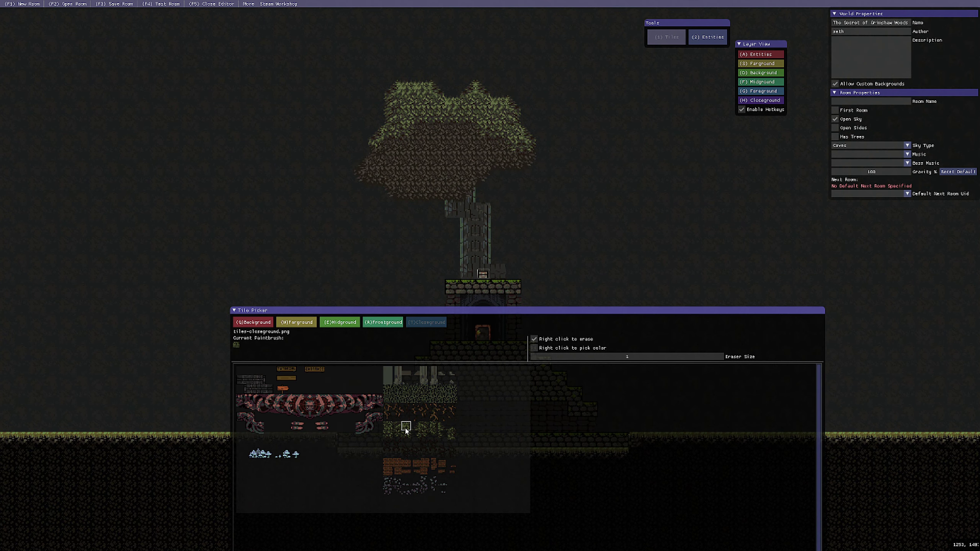
left_click(401, 141)
mouse_move(402, 142)
left_mouse_down()
mouse_move(448, 137)
mouse_move(493, 150)
mouse_move(371, 169)
left_mouse_up()
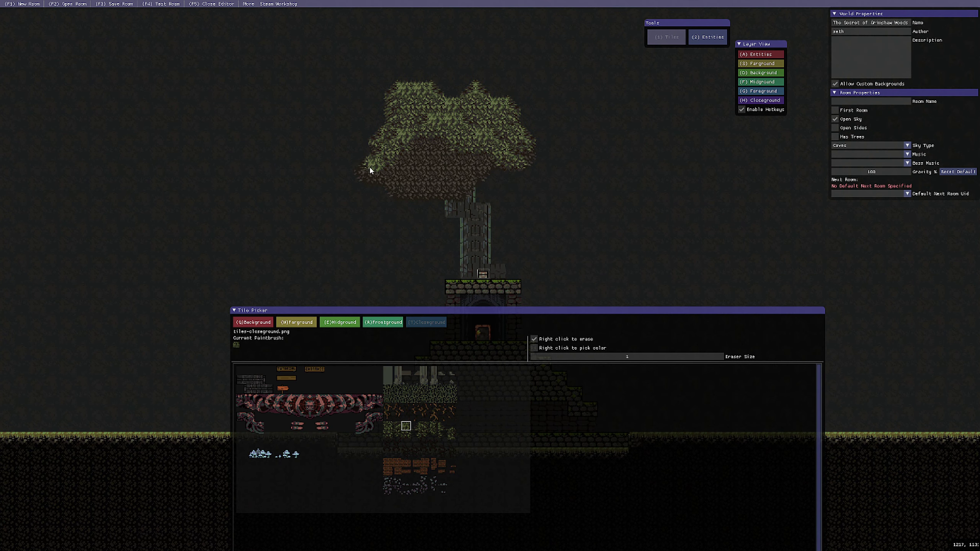
- Fill the lower middle of the canopy with green leaf tiles on the foreground layer
left_click(383, 322)
left_click(388, 426)
mouse_move(442, 164)
left_mouse_down()
mouse_move(376, 180)
mouse_move(491, 158)
left_mouse_up()
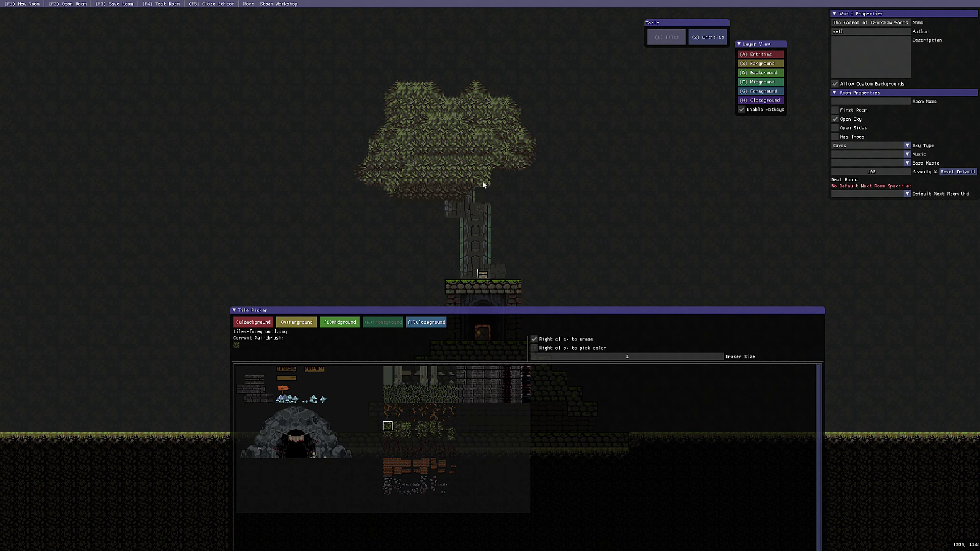
- Scatter orange vine tiles over the temple pillars and pyramid steps on the foreground layer
scroll(618, 256, "down", 1)
middle_click_drag(619, 258, 634, 171)
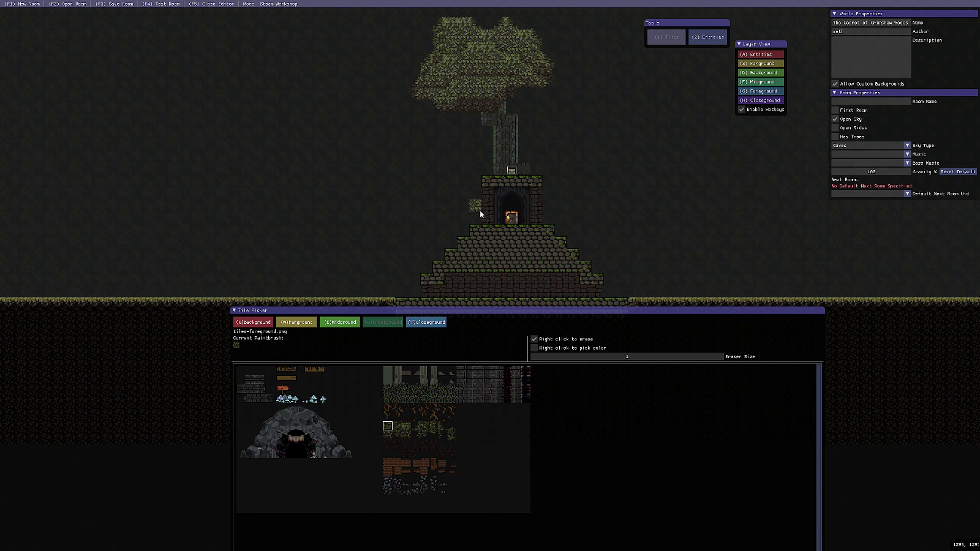
scroll(646, 244, "down", 2)
scroll(499, 105, "up", 1)
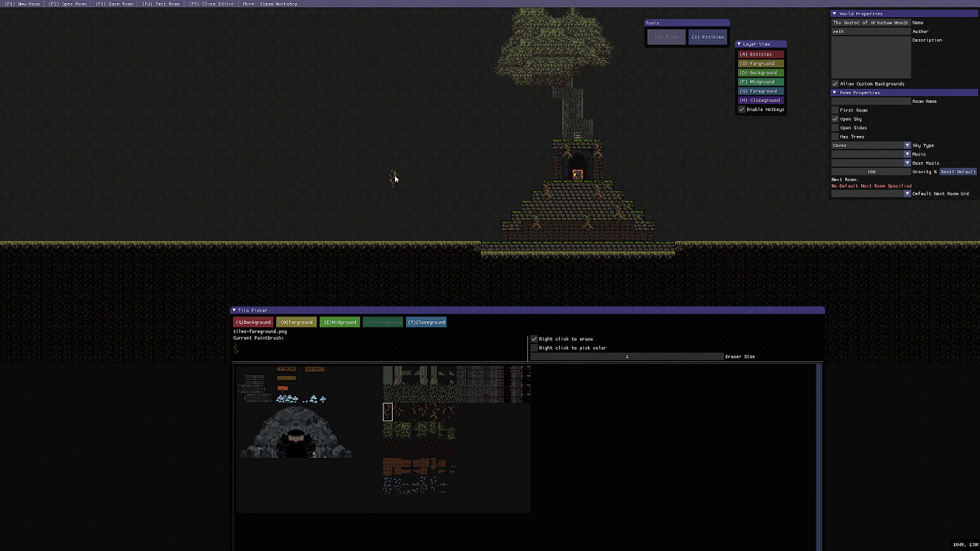
- Paint the spreading root base of a large tree in the ground near the entrance tree with midground bark tiles
scroll(332, 178, "down", 2)
middle_click_drag(283, 190, 461, 195)
scroll(459, 196, "up", 1)
middle_click_drag(297, 254, 445, 200)
key("e")
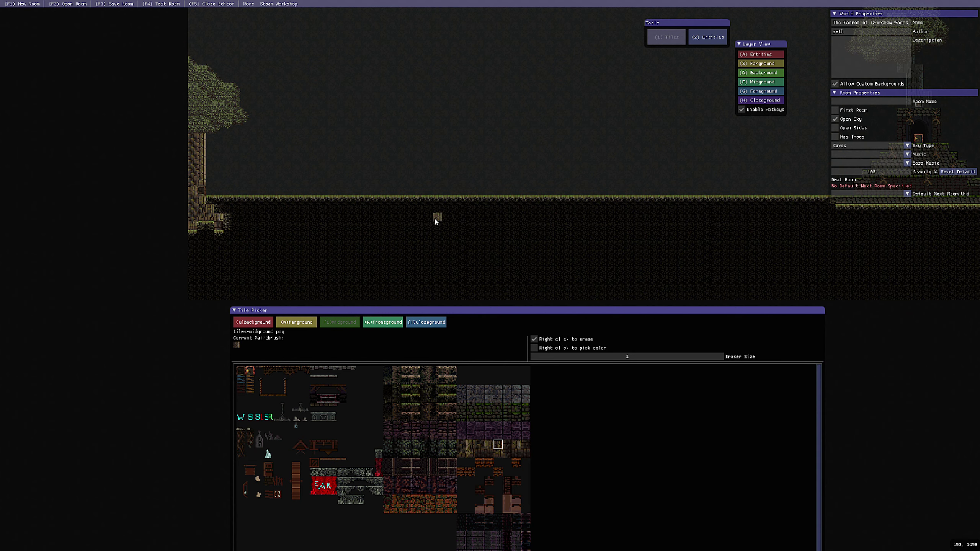
mouse_move(435, 219)
left_mouse_down()
mouse_move(444, 182)
mouse_move(498, 216)
mouse_move(417, 217)
mouse_move(449, 198)
mouse_move(520, 244)
left_mouse_up()
scroll(501, 220, "up", 3)
middle_click_drag(403, 108, 420, 237)
mouse_move(417, 231)
left_mouse_down()
mouse_move(465, 186)
mouse_move(475, 232)
left_mouse_up()
- Paint a tall, thick trunk rising from the root base with midground bark tiles
scroll(472, 228, "down", 4)
mouse_move(451, 192)
left_mouse_down()
mouse_move(452, 207)
mouse_move(467, 61)
mouse_move(477, 81)
left_mouse_up()
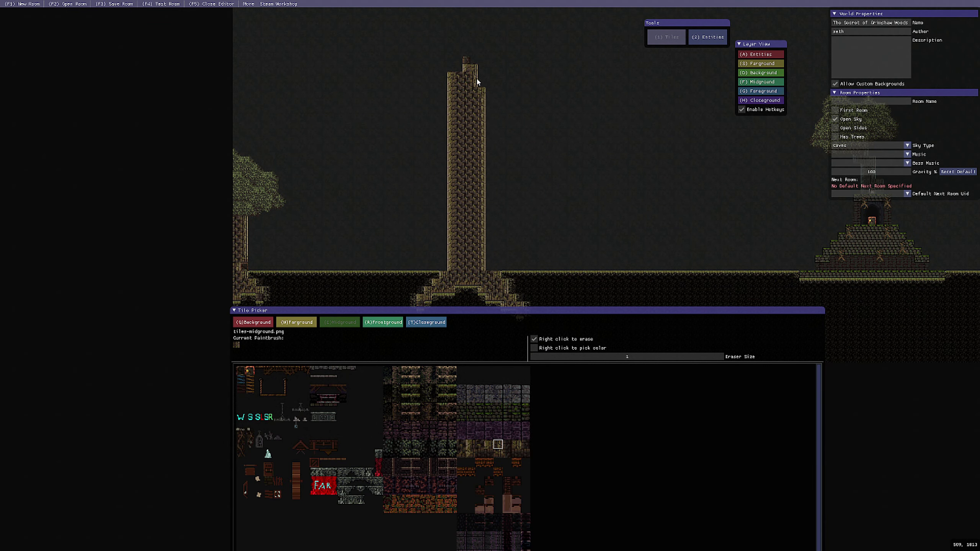
scroll(477, 89, "down", 1)
middle_click_drag(478, 116, 479, 211)
scroll(479, 214, "up", 2)
scroll(479, 209, "up", 1)
mouse_move(441, 154)
left_mouse_down()
mouse_move(476, 122)
mouse_move(455, 42)
mouse_move(442, 43)
left_mouse_up()
scroll(459, 85, "down", 2)
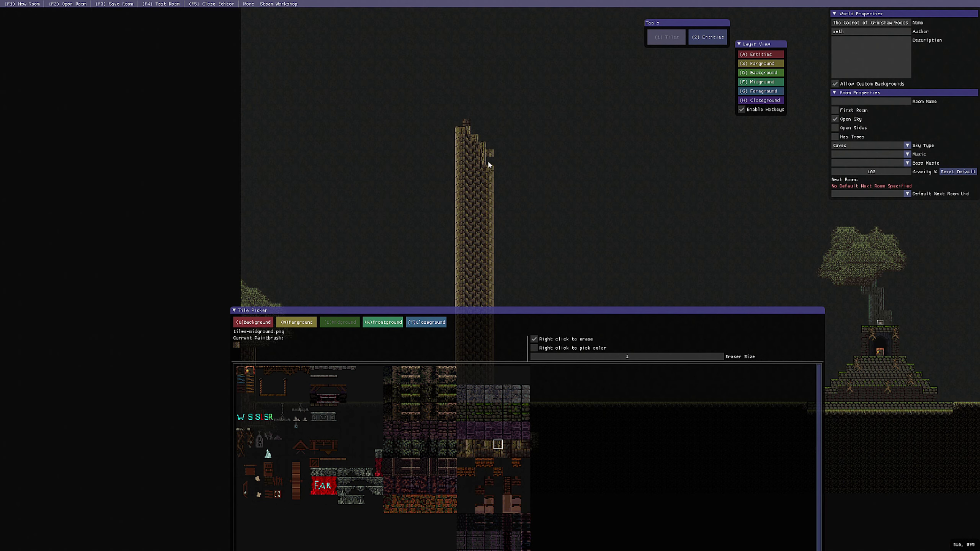
- Fill out and level the top of the tall trunk with bark tiles, erasing the stray tiles beside it
mouse_move(486, 157)
left_mouse_down()
mouse_move(479, 114)
mouse_move(490, 111)
mouse_move(477, 100)
left_mouse_up()
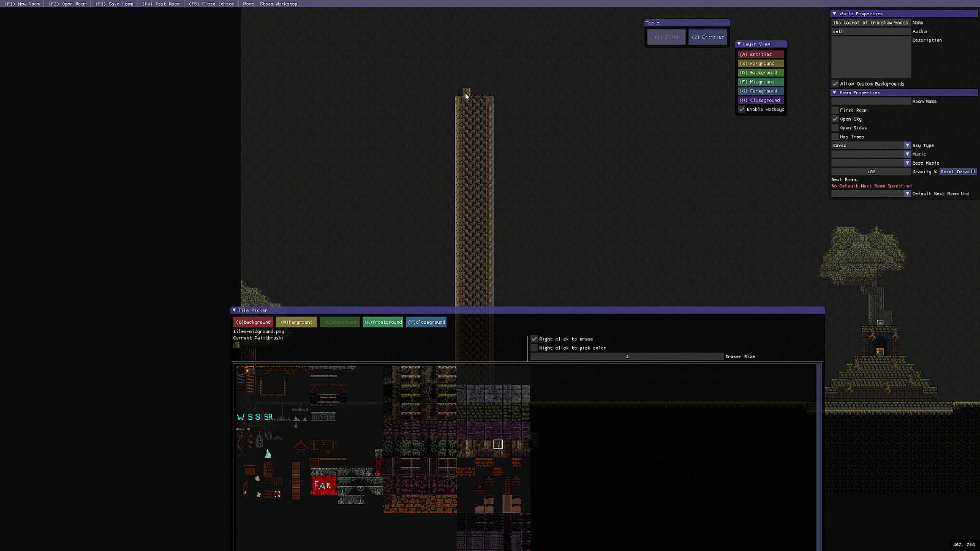
left_click_drag(479, 96, 487, 86)
right_click_drag(497, 92, 504, 84)
mouse_move(521, 80)
middle_mouse_down()
mouse_move(529, 255)
mouse_move(536, 176)
middle_mouse_up()
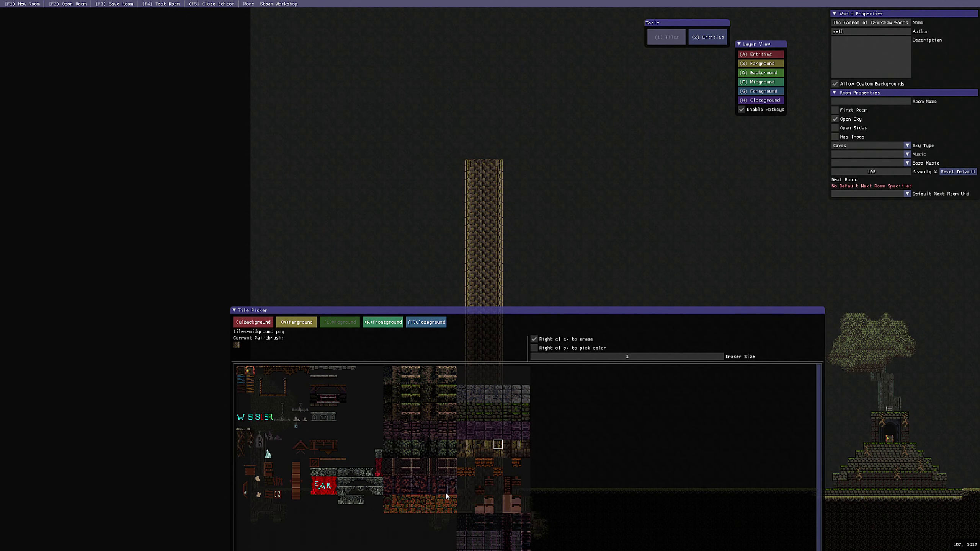
- Paint a broad rounded leaf canopy over the trunk's top on the closeground layer and erase tiles inside it
left_click(423, 322)
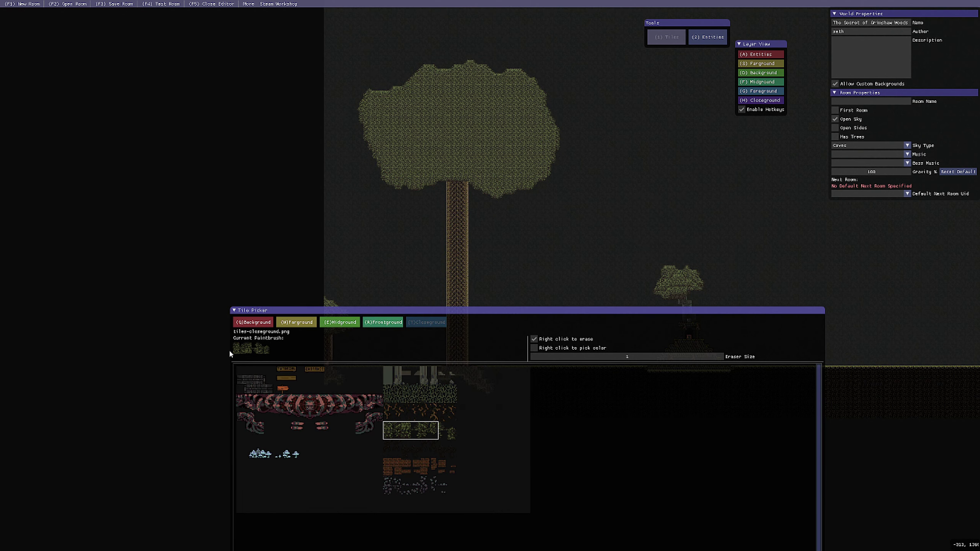
mouse_move(369, 125)
right_mouse_down()
mouse_move(521, 129)
mouse_move(546, 162)
right_mouse_up()
right_click_drag(492, 175, 394, 166)
- Fill the canopy's interior with overlapping rows of green leaf tiles on the foreground and closeground layers
left_click(383, 322)
mouse_move(409, 102)
left_mouse_down()
mouse_move(536, 129)
mouse_move(451, 103)
left_mouse_up()
left_click(426, 322)
scroll(513, 113, "up", 3)
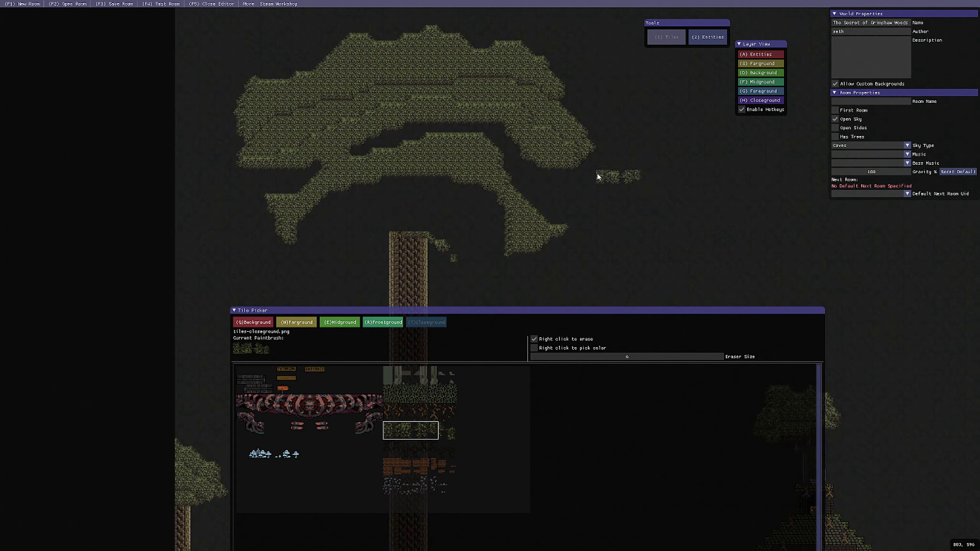
mouse_move(597, 176)
left_mouse_down()
mouse_move(255, 171)
mouse_move(435, 254)
mouse_move(413, 230)
mouse_move(384, 254)
left_mouse_up()
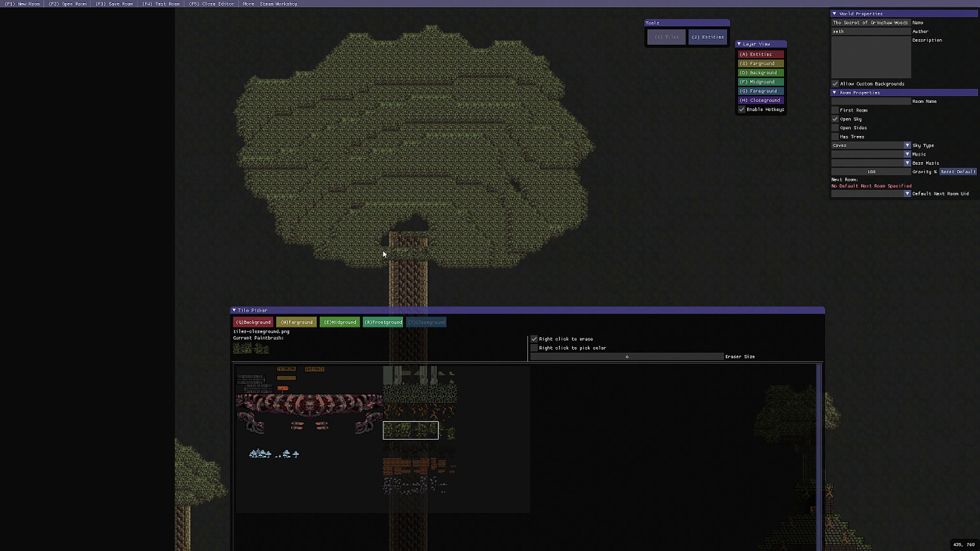
scroll(441, 128, "down", 2)
key("r")
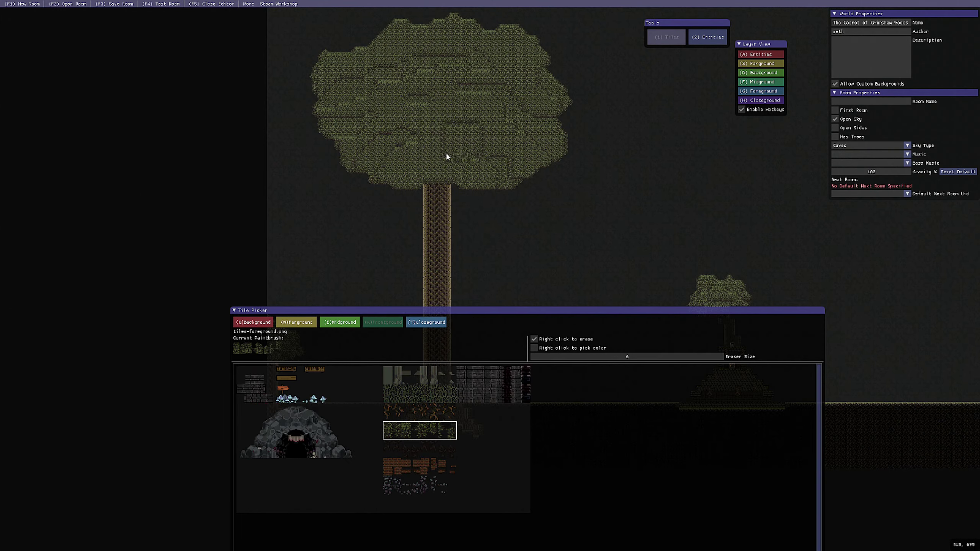
- Touch up the canopy with single green leaf tiles on the closeground layer to add tufts and break up its rows
key("t")
scroll(308, 88, "up", 1)
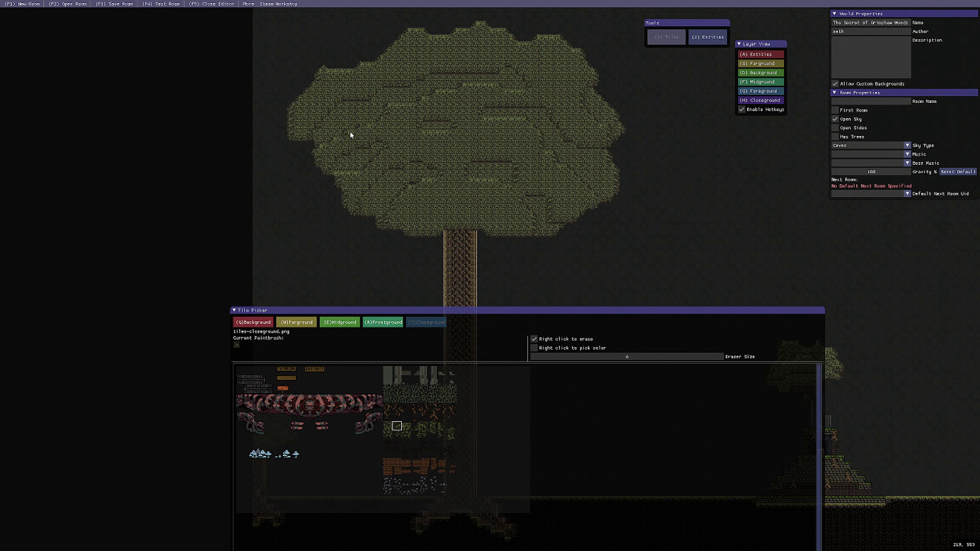
scroll(452, 91, "down", 1)
scroll(573, 264, "down", 1)
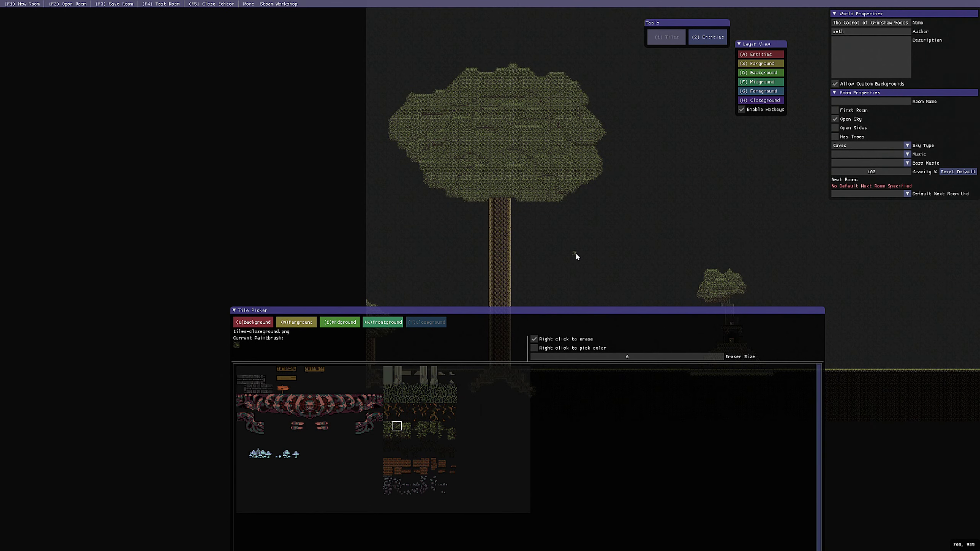
scroll(532, 218, "up", 2)
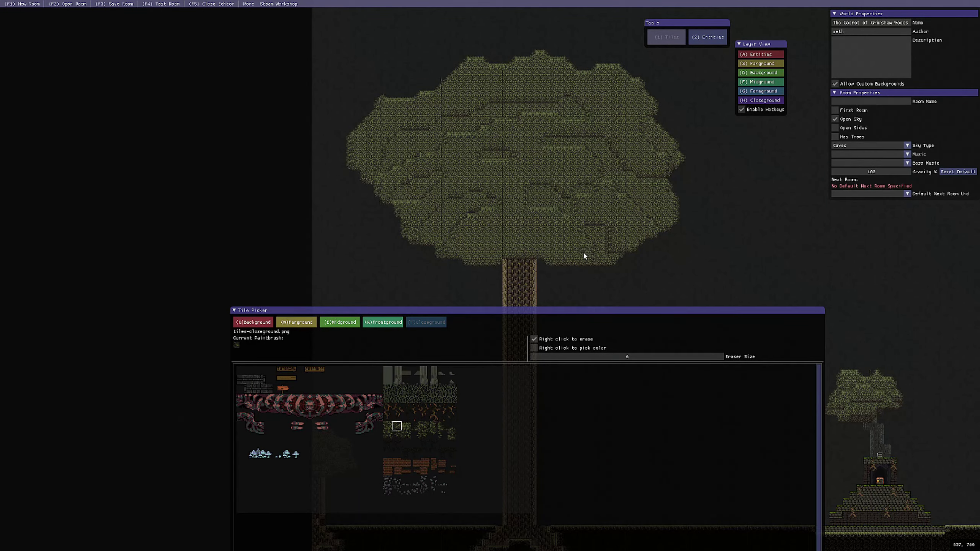
scroll(584, 255, "up", 3)
scroll(546, 266, "down", 2)
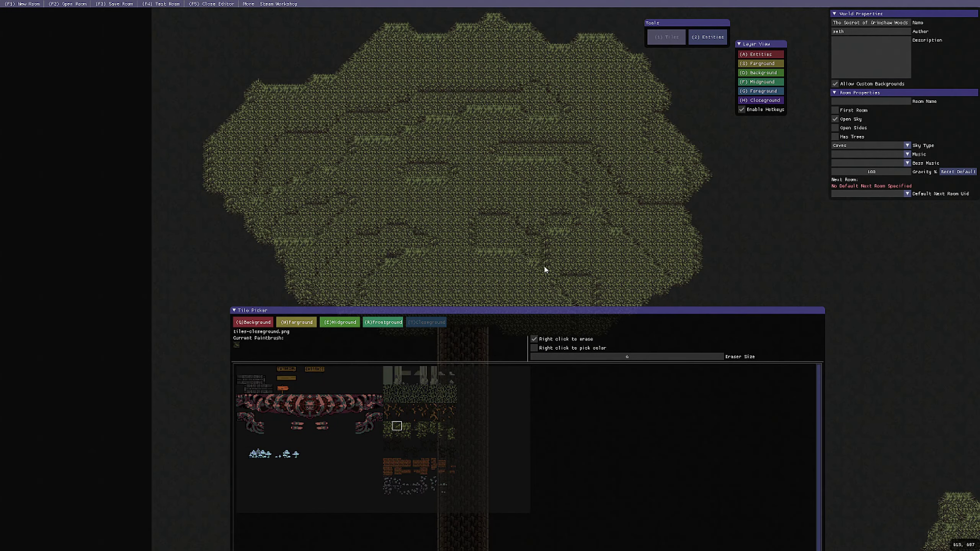
scroll(543, 263, "down", 3)
- Erase a section of the midground trunk just beneath the giant tree's canopy
key("e")
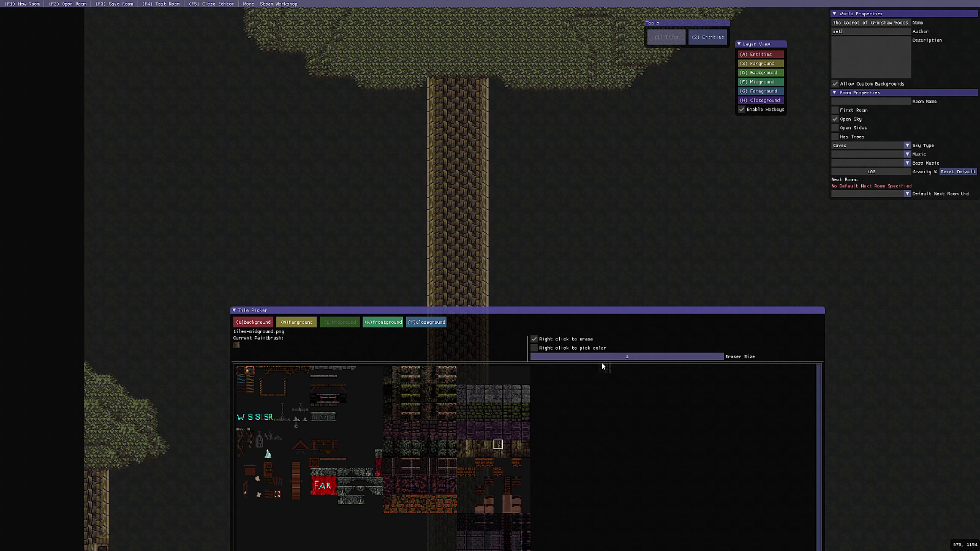
mouse_move(472, 123)
right_mouse_down()
mouse_move(484, 114)
mouse_move(438, 120)
mouse_move(452, 97)
mouse_move(440, 96)
right_mouse_up()
right_click(434, 97)
right_click(483, 123)
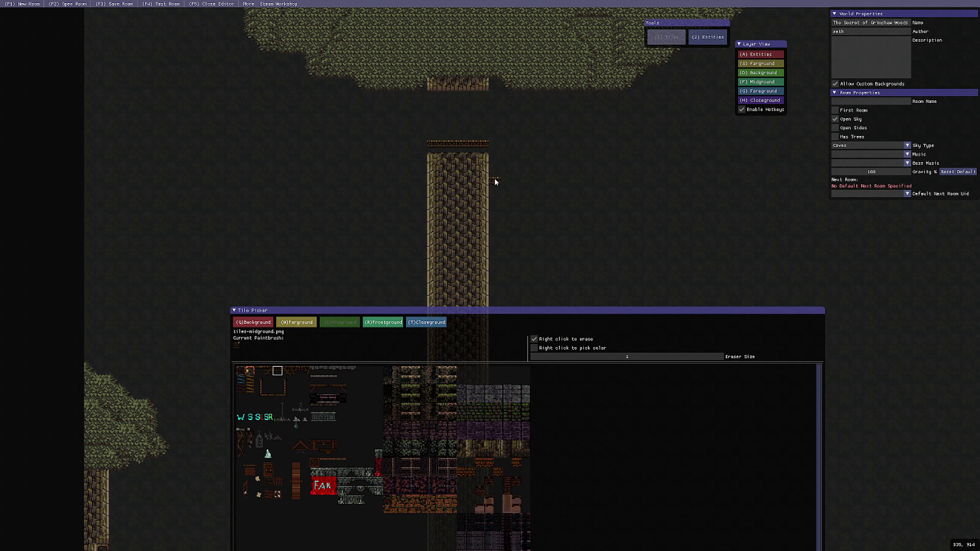
left_click_drag(508, 110, 409, 97)
right_click_drag(401, 92, 508, 110)
- Fill the erased section of the trunk with dim grey bark tiles
left_click(296, 323)
left_click(383, 322)
left_click(455, 498)
right_click(426, 154)
mouse_move(483, 158)
left_mouse_down()
mouse_move(432, 159)
mouse_move(482, 147)
left_mouse_up()
- Lay a trussed wooden platform across the trunk below the cut-out section on the midground layer
left_click(339, 322)
left_click(281, 372)
scroll(485, 99, "up", 3)
left_click(509, 217)
left_click(295, 217)
left_click_drag(325, 217, 478, 217)
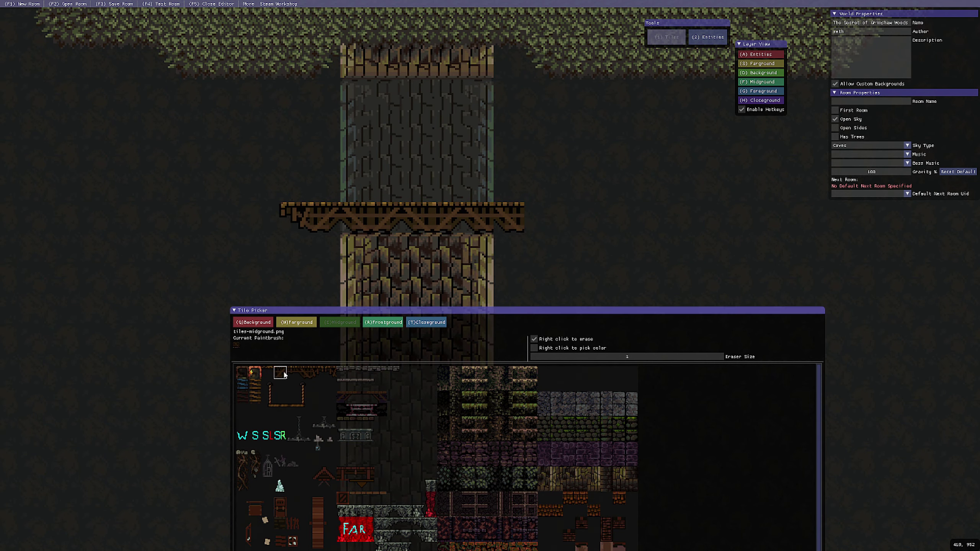
- Correct the far end of the wooden platform and cap it with a matching end tile
left_click(539, 217)
right_click(508, 217)
left_click(318, 372)
left_click(509, 217)
scroll(447, 139, "down", 2)
scroll(423, 123, "up", 2)
- Paint a wooden plank wall over the trunk section above the platform with background tiles
left_click_drag(347, 310, 356, 195)
left_click(260, 206)
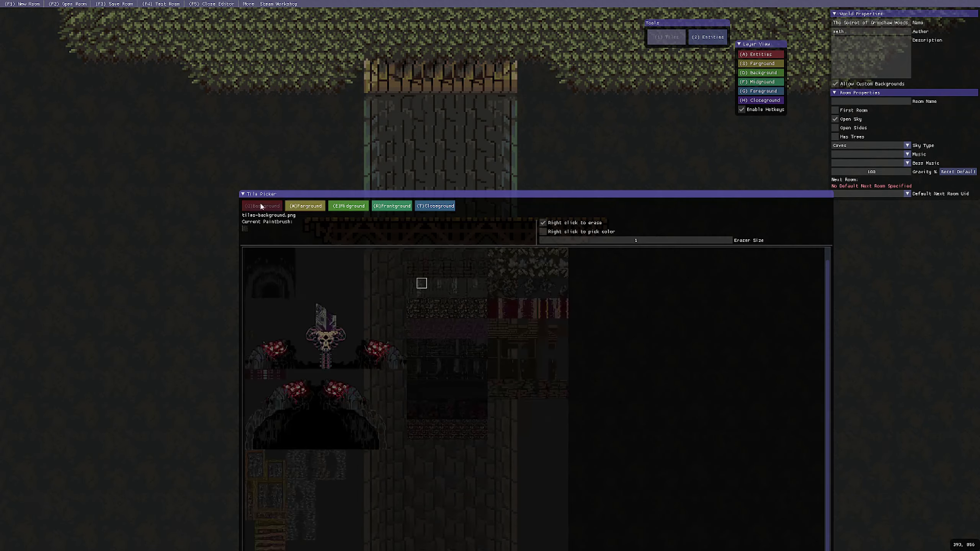
left_click_drag(266, 194, 272, 283)
left_click(497, 412)
scroll(482, 162, "down", 2)
mouse_move(379, 110)
left_mouse_down()
mouse_move(502, 209)
mouse_move(525, 199)
left_mouse_up()
- Widen the treehouse wall in steps toward the canopy on both sides with brown plank tiles on the background layer
left_click(354, 294)
left_click(509, 477)
scroll(518, 231, "down", 1)
left_click(310, 294)
left_click(268, 295)
left_click(391, 373)
left_click_drag(418, 169, 433, 198)
middle_click_drag(497, 239, 500, 219)
left_click(446, 404)
left_click_drag(435, 177, 522, 167)
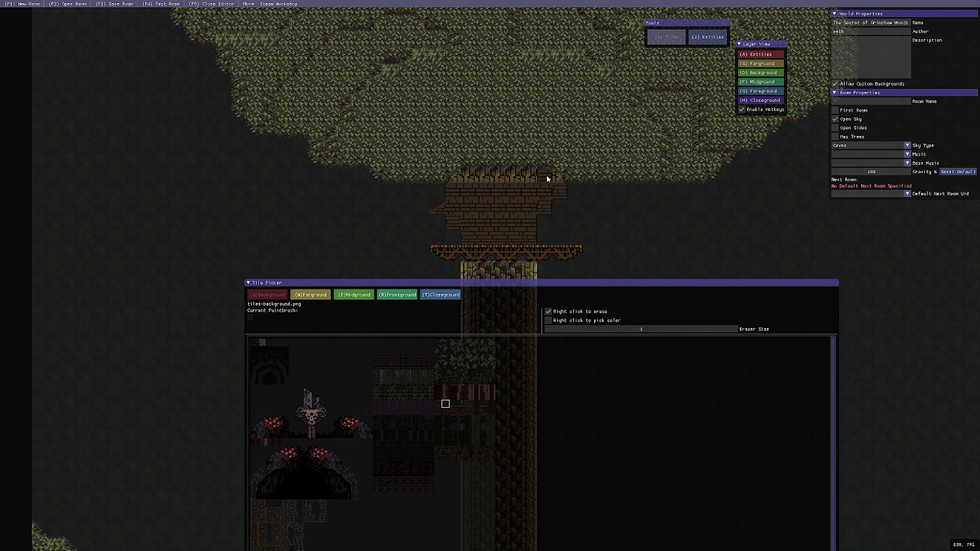
key("e")
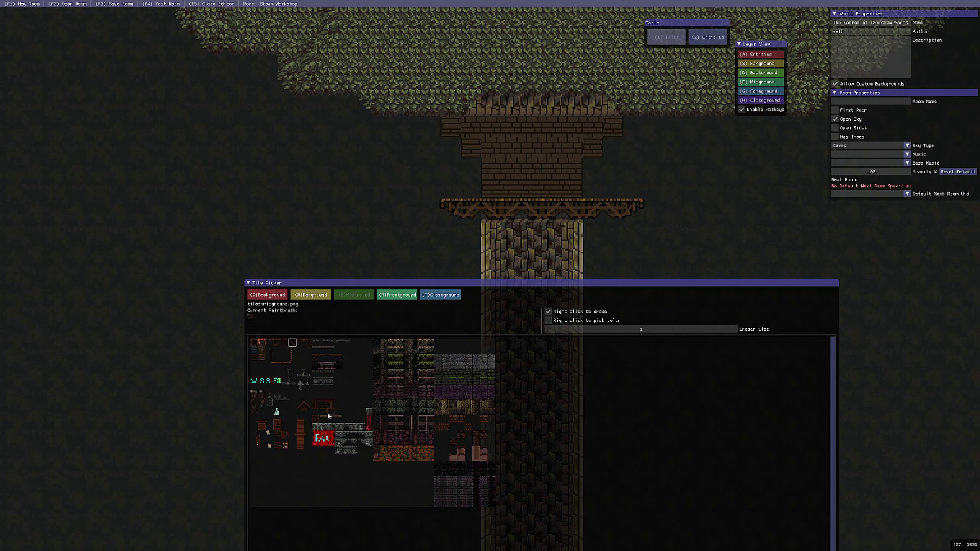
left_click_drag(315, 405, 331, 404)
left_click(450, 188)
right_click_drag(485, 193, 450, 189)
- Furnish the treehouse with a window, a door, a crate and a hanging lantern on the midground layer
left_click_drag(285, 443, 270, 427)
left_click(512, 149)
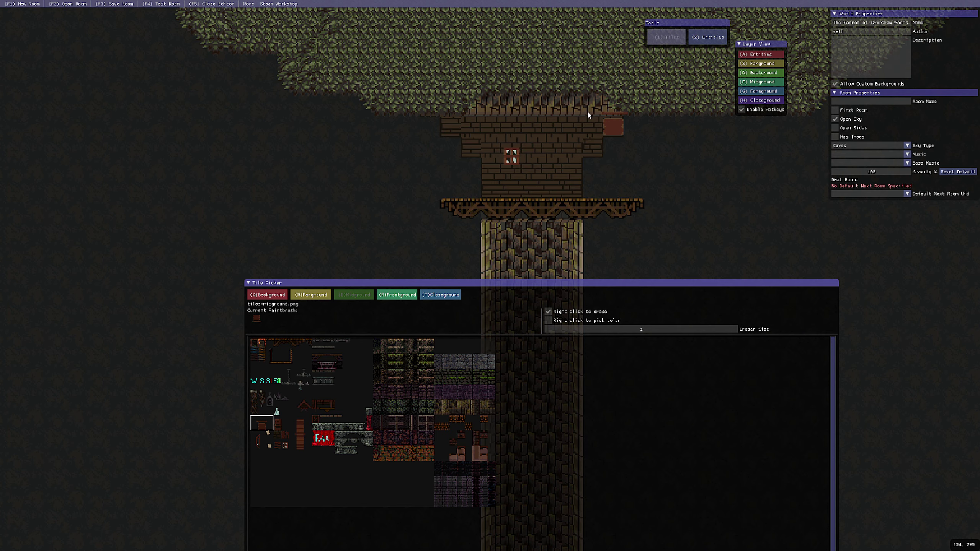
left_click(277, 423)
left_click(557, 170)
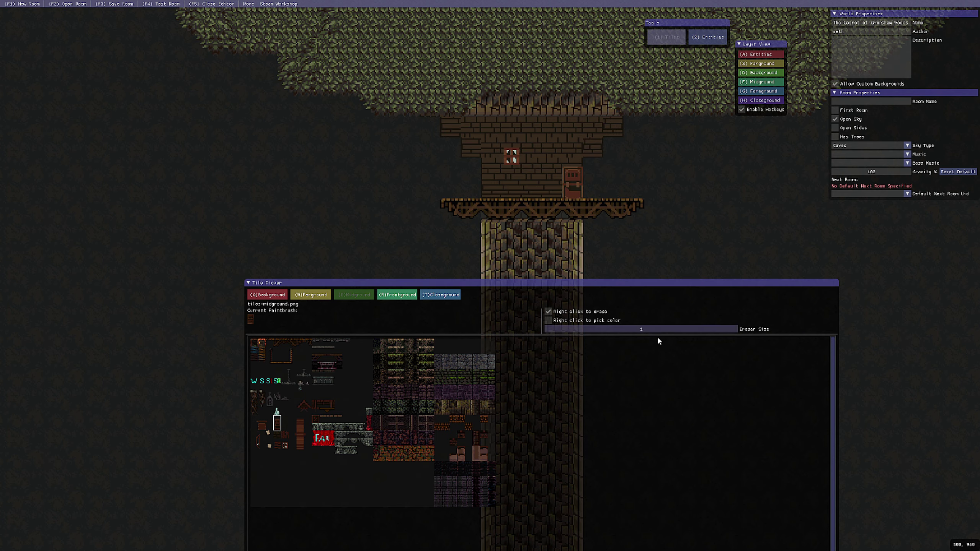
left_click(303, 422)
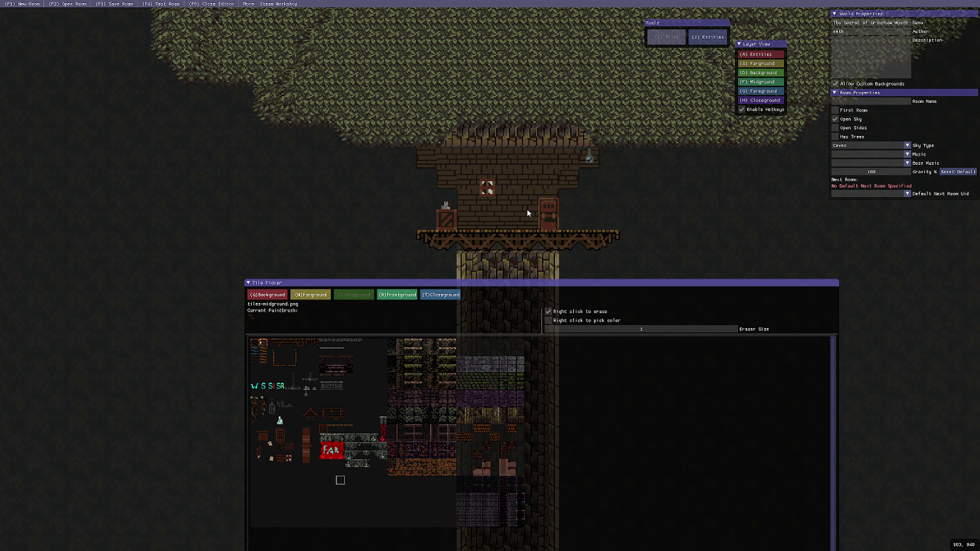
- Place the framed torch tile on the treehouse floor between the window and the door
scroll(439, 268, "down", 6)
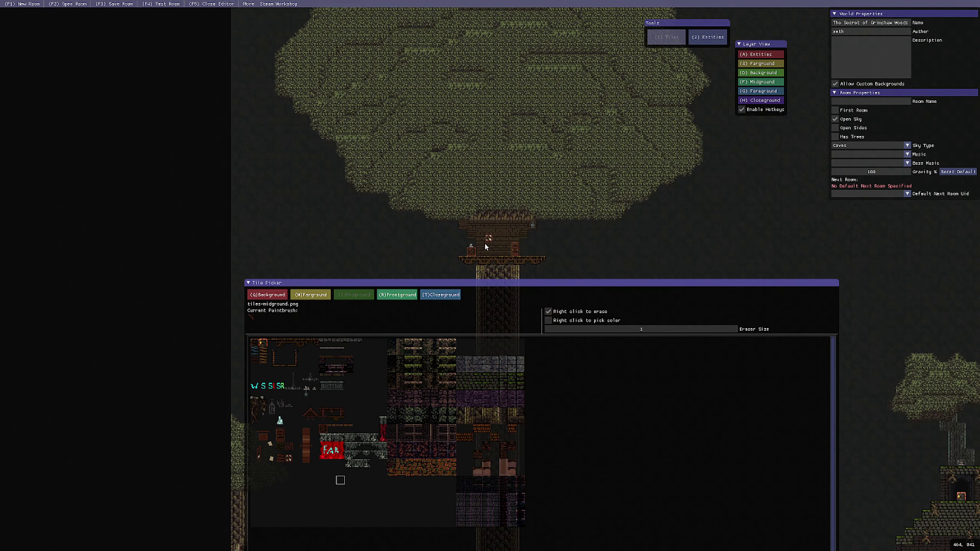
scroll(566, 94, "up", 6)
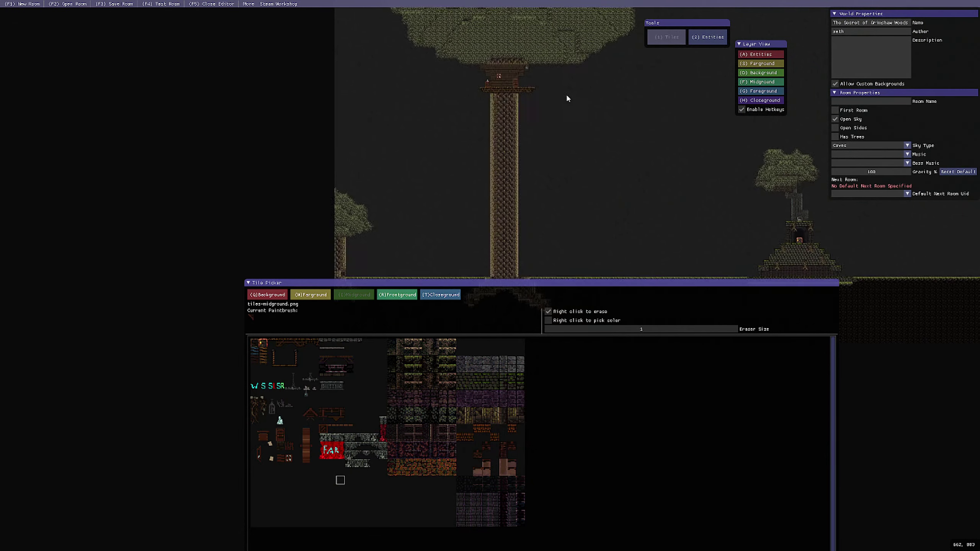
scroll(521, 254, "up", 5)
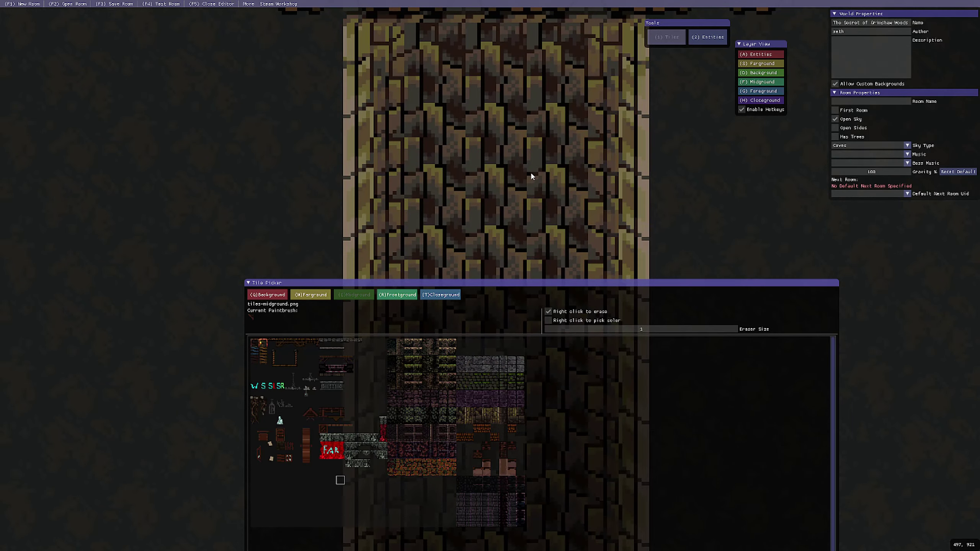
scroll(530, 173, "down", 4)
middle_click_drag(530, 191, 542, 264)
left_click(264, 346)
left_click(505, 240)
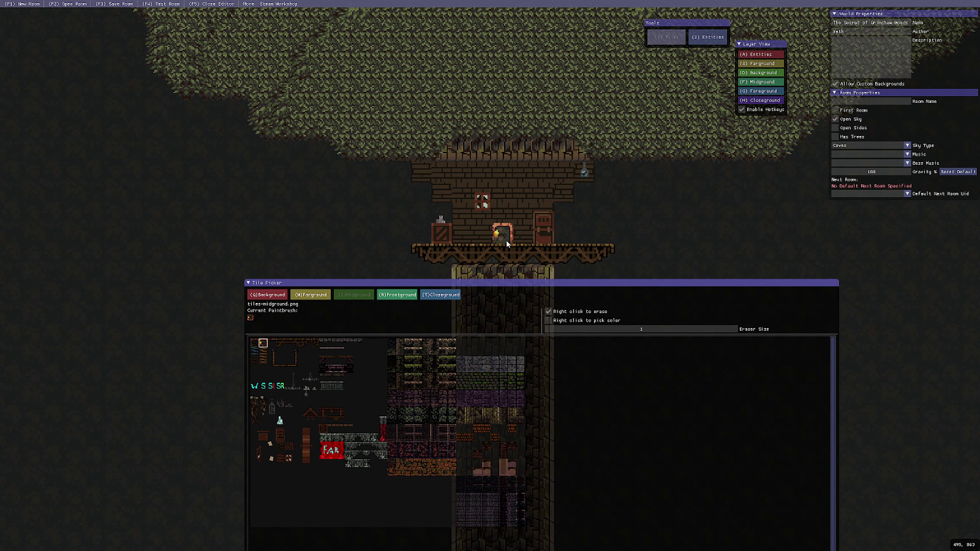
left_click(503, 236)
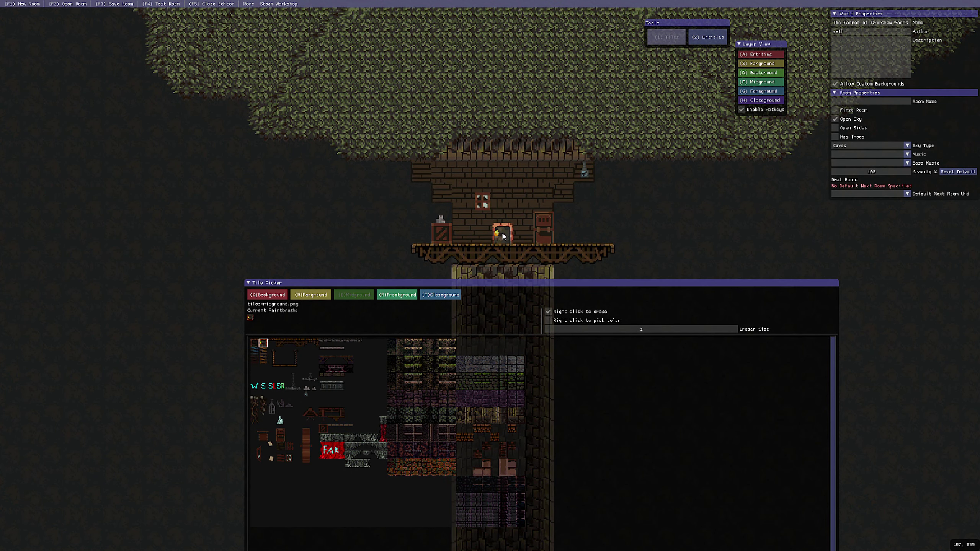
- Add short bark branches with leaf clumps along both sides of the trunk and spread its roots deeper underground
scroll(561, 263, "down", 1)
scroll(550, 263, "up", 3)
middle_click_drag(546, 258, 545, 212)
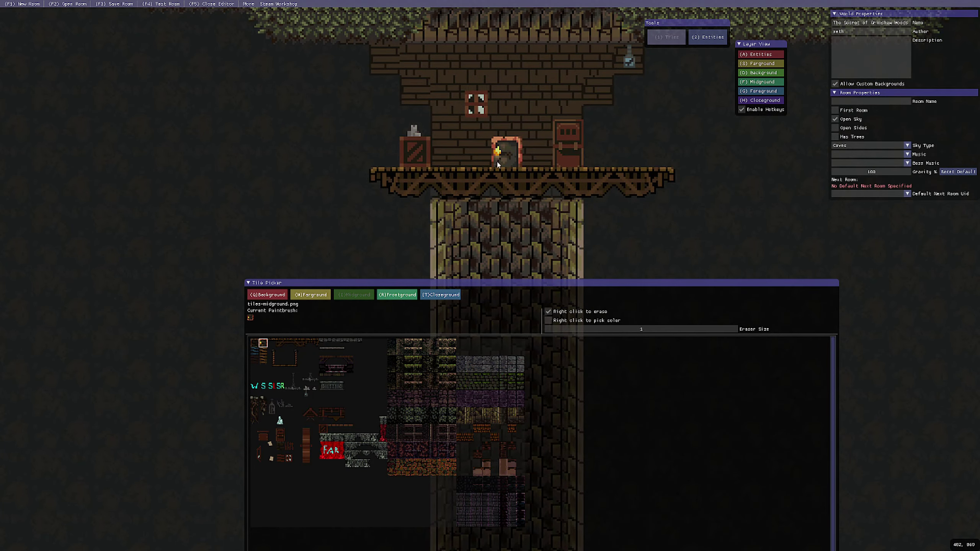
scroll(533, 249, "down", 1)
middle_click_drag(534, 256, 517, 165)
scroll(516, 167, "down", 1)
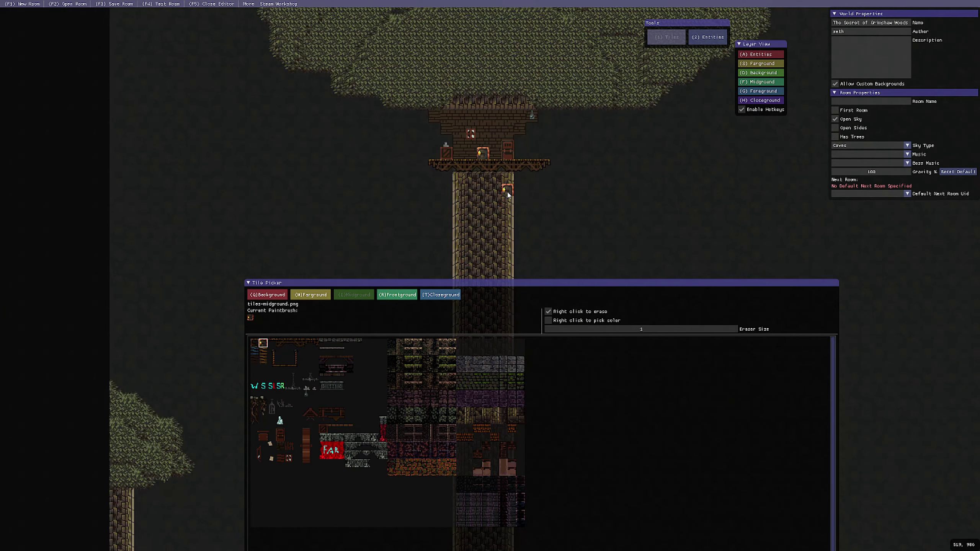
middle_click_drag(498, 209, 473, 146)
middle_click_drag(445, 195, 475, 139)
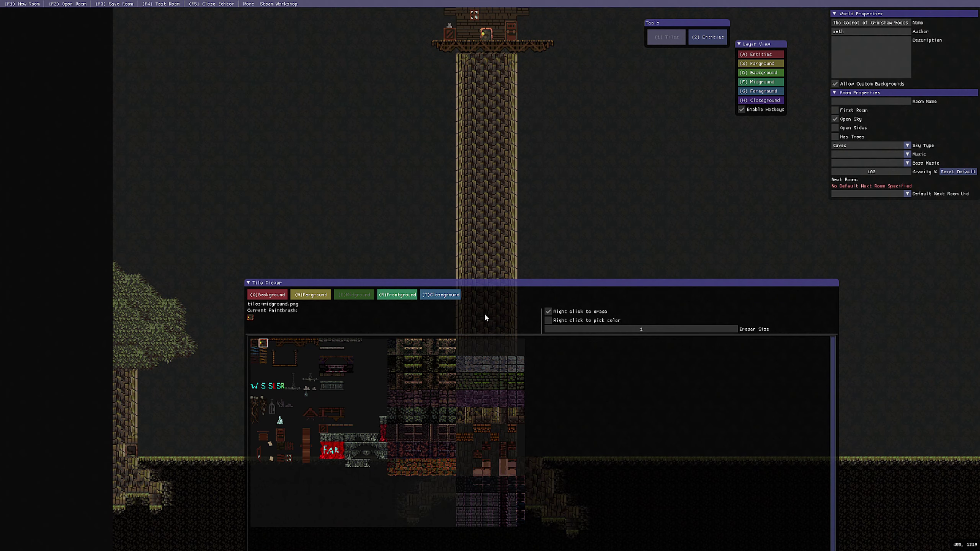
scroll(485, 315, "down", 2)
mouse_move(487, 278)
middle_mouse_down()
mouse_move(489, 178)
mouse_move(474, 291)
middle_mouse_up()
scroll(485, 239, "up", 1)
middle_click_drag(487, 253, 485, 203)
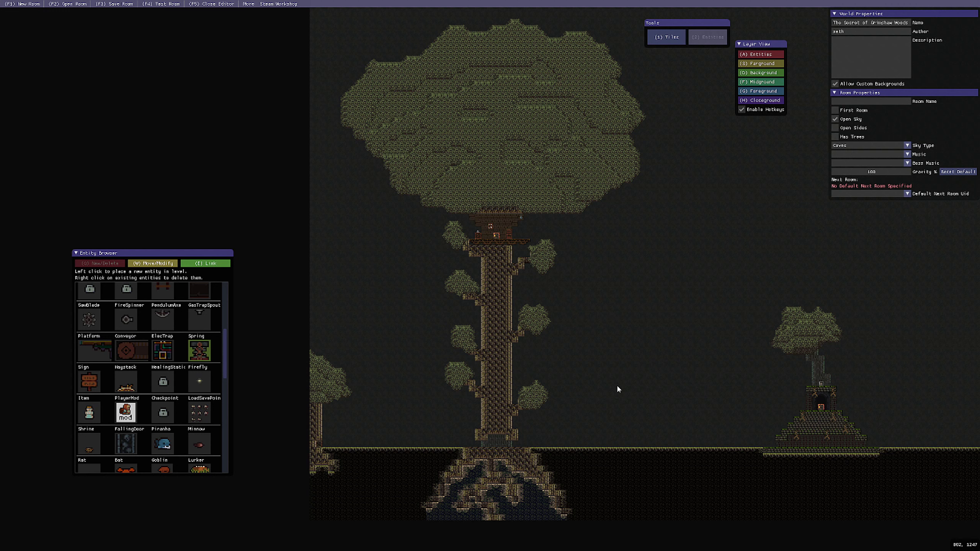
- Place Spring entities against both sides of the trunk, spaced between the branches up toward the treehouse platform
scroll(581, 427, "up", 5)
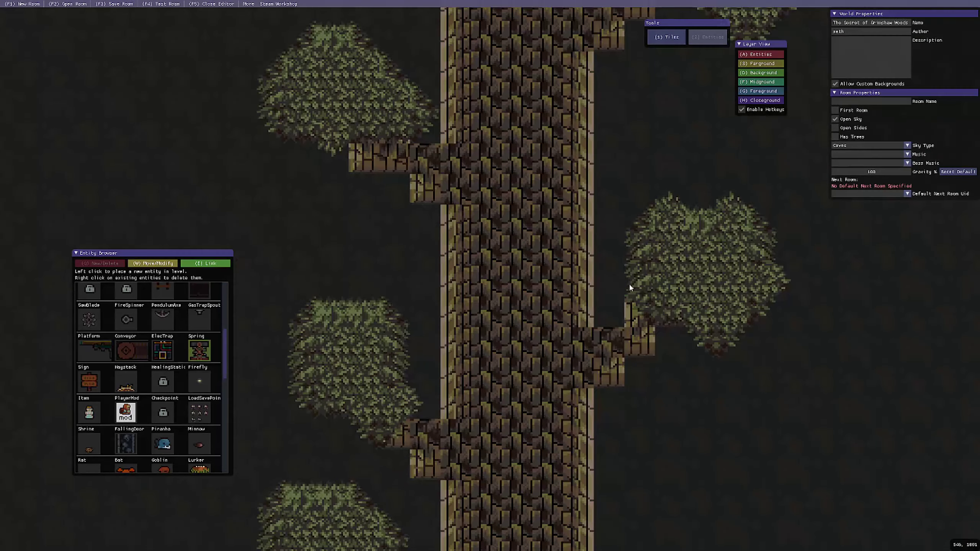
middle_click_drag(641, 335, 580, 180)
middle_click_drag(622, 311, 588, 225)
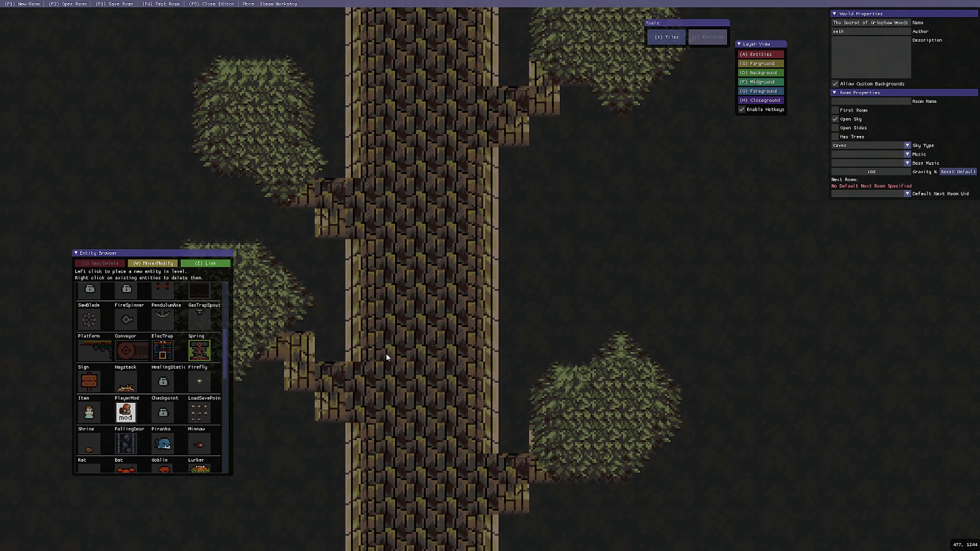
left_click(509, 371)
scroll(513, 309, "down", 2)
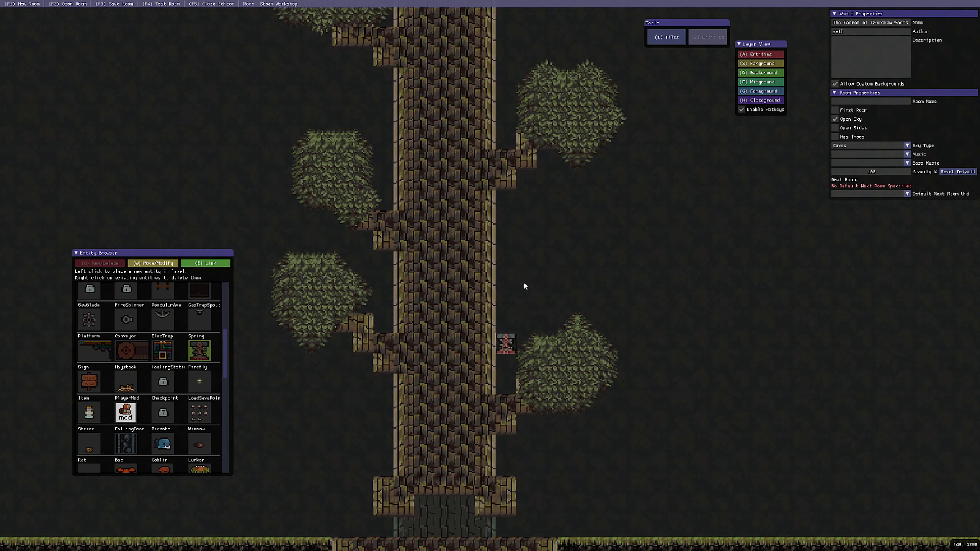
left_click(507, 263)
key("Up")
key("Left")
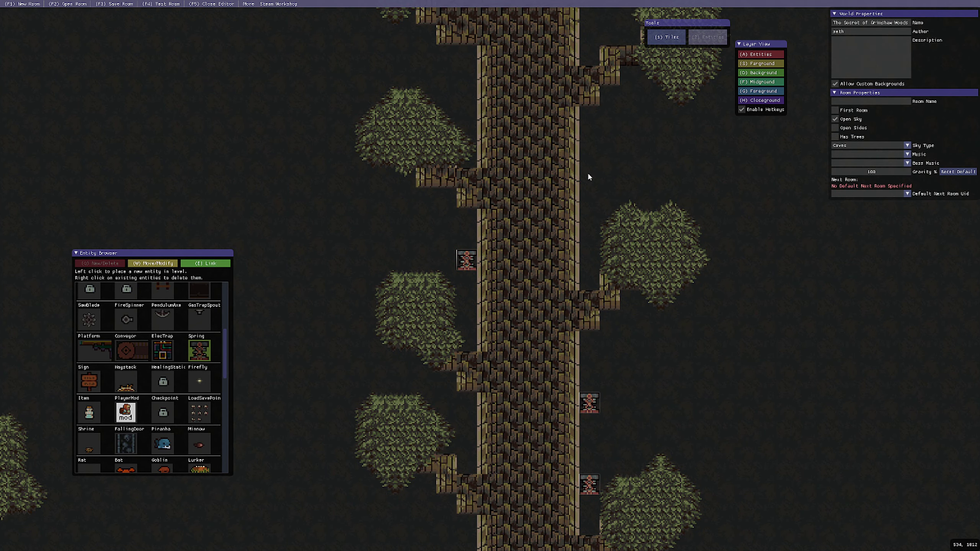
left_click(462, 82)
middle_click_drag(720, 168, 720, 355)
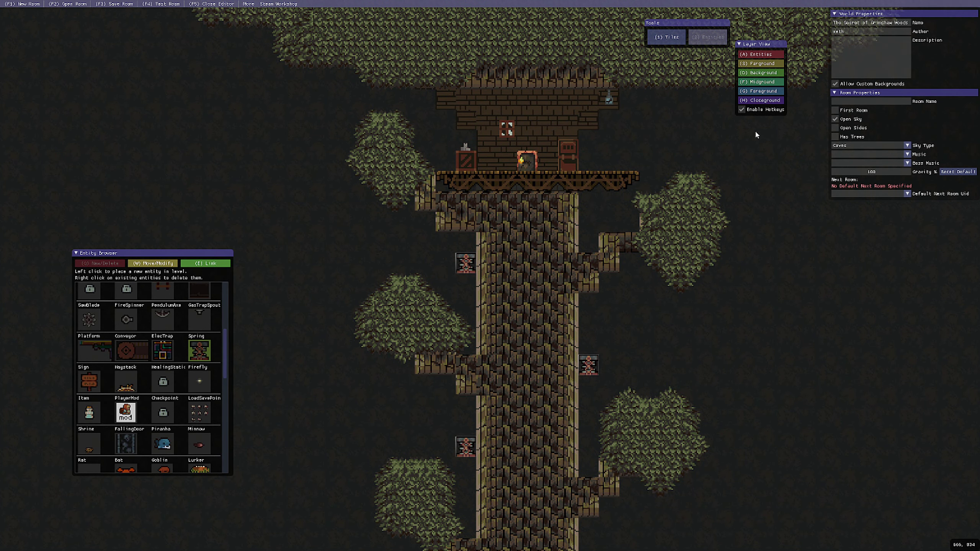
- Place a Spring under the upper right branch and change the Facing Direction of the springs beside the trunk so they lie sideways
left_click(761, 102)
left_click(671, 240)
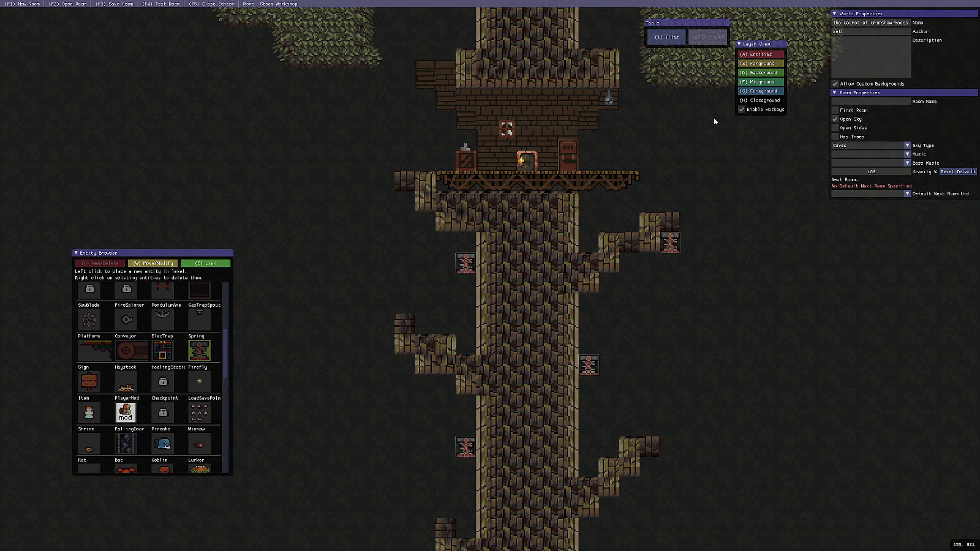
key("w")
right_click(465, 262)
left_click(539, 282)
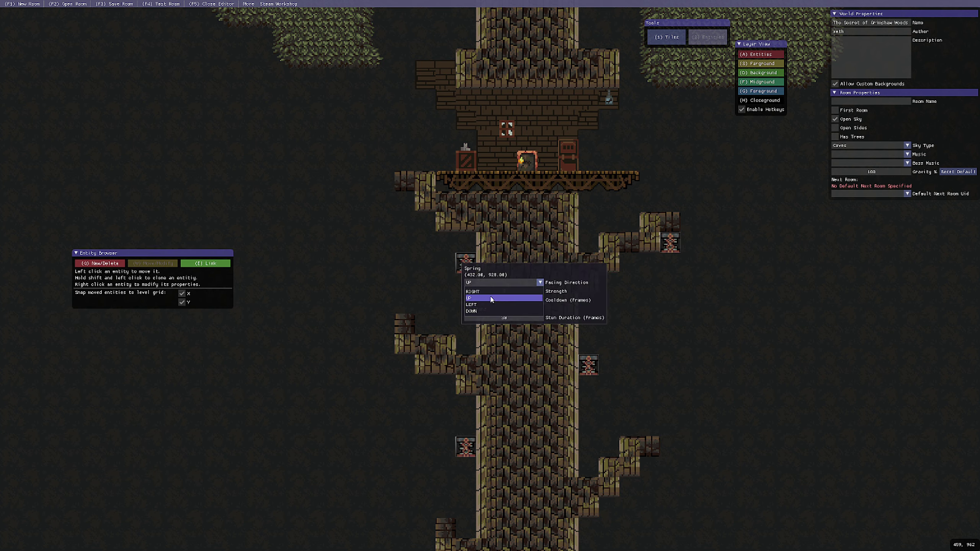
left_click(489, 306)
left_click(547, 353)
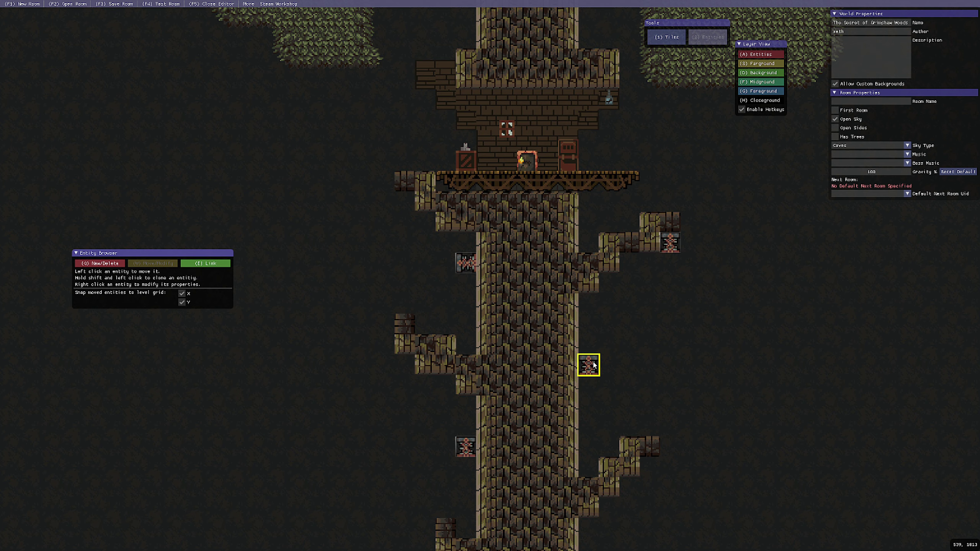
right_click(594, 364)
left_click(633, 381)
left_click(620, 394)
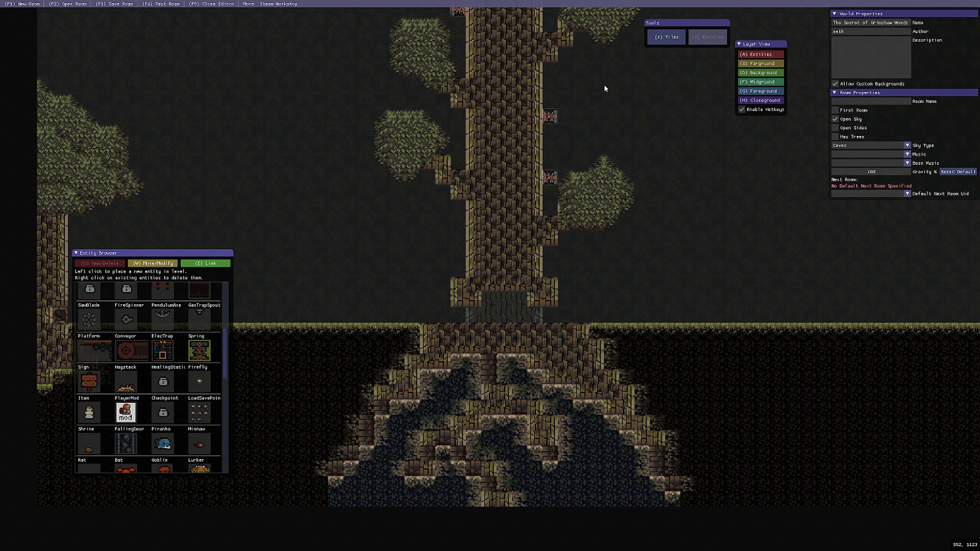
- Place an Item entity just above the ground to the right of the trunk's base and briefly test the room
middle_click_drag(605, 89, 674, 88)
right_click(684, 91)
middle_click_drag(680, 279, 689, 220)
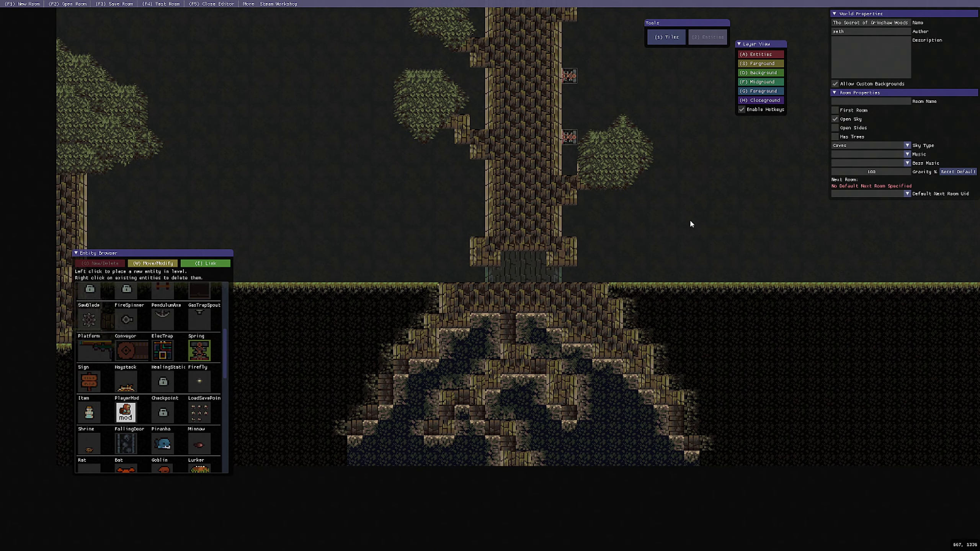
left_click(89, 412)
left_click(609, 257)
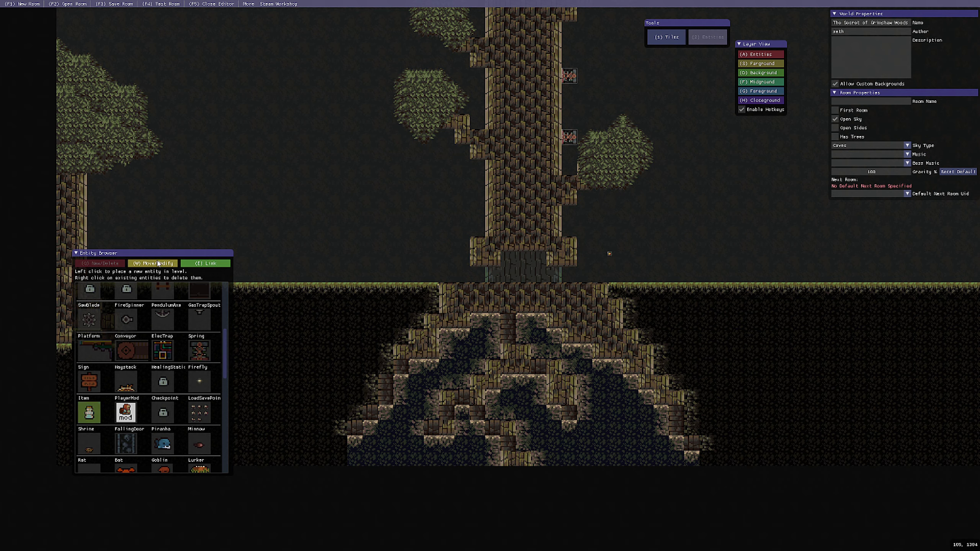
left_click(156, 263)
key("F4")
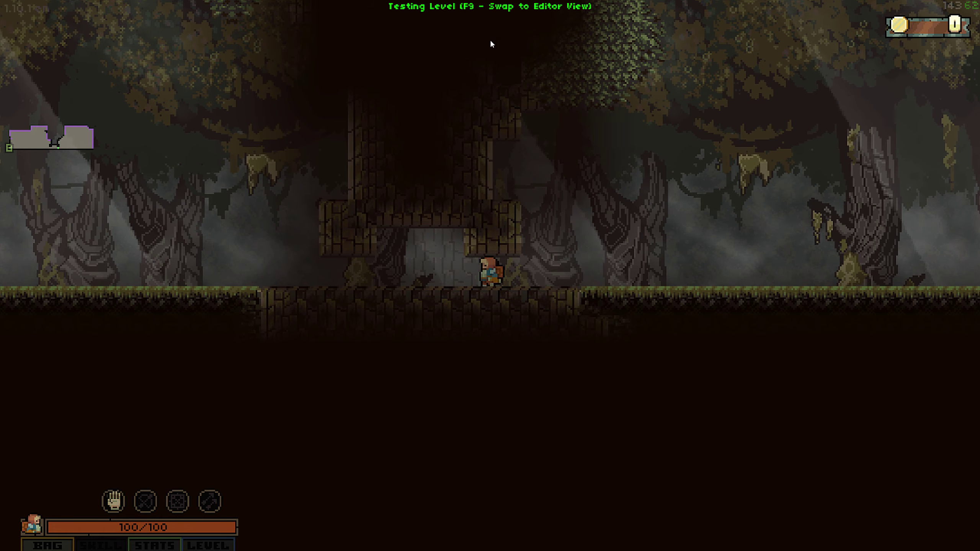
key("F9")
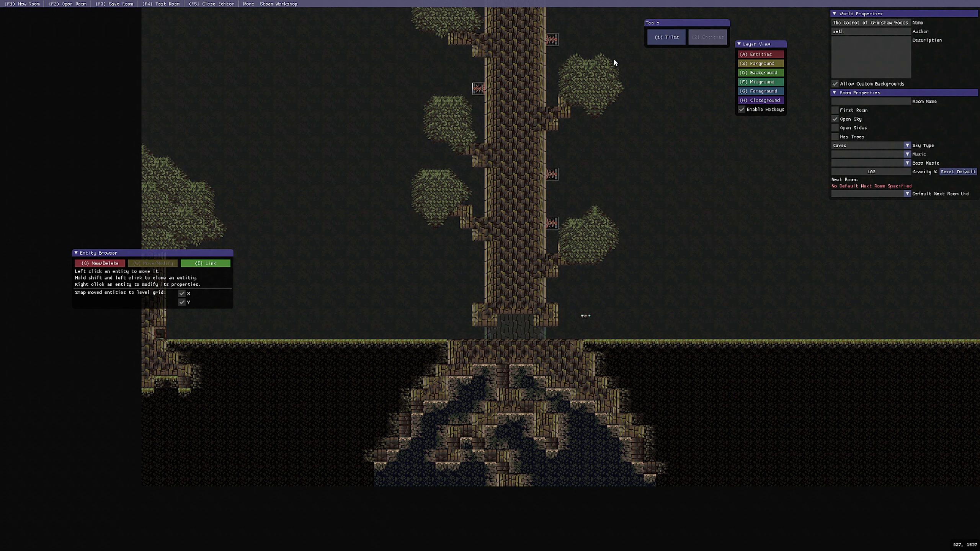
- Place Firefly entities at regular intervals up the middle of the giant tree's trunk
left_click(105, 264)
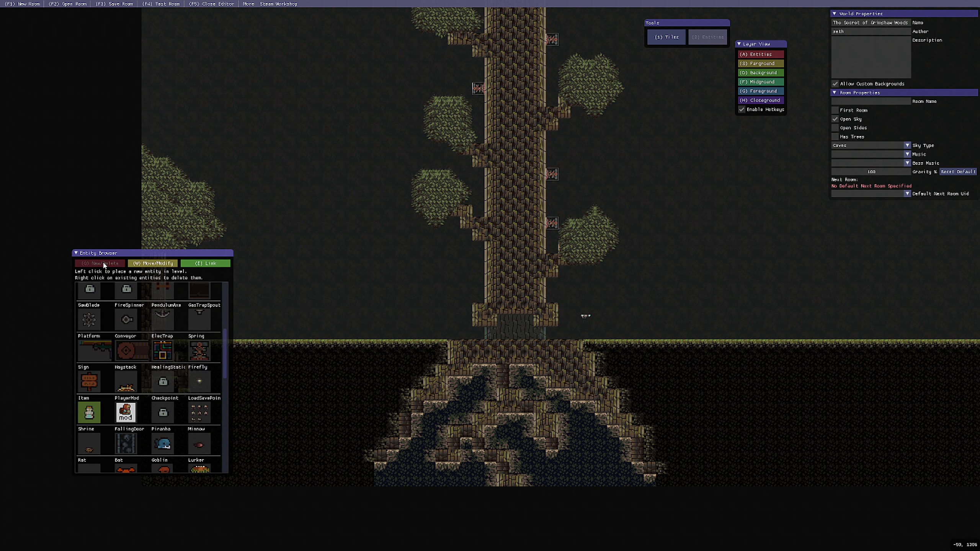
left_click(199, 381)
left_click(516, 283)
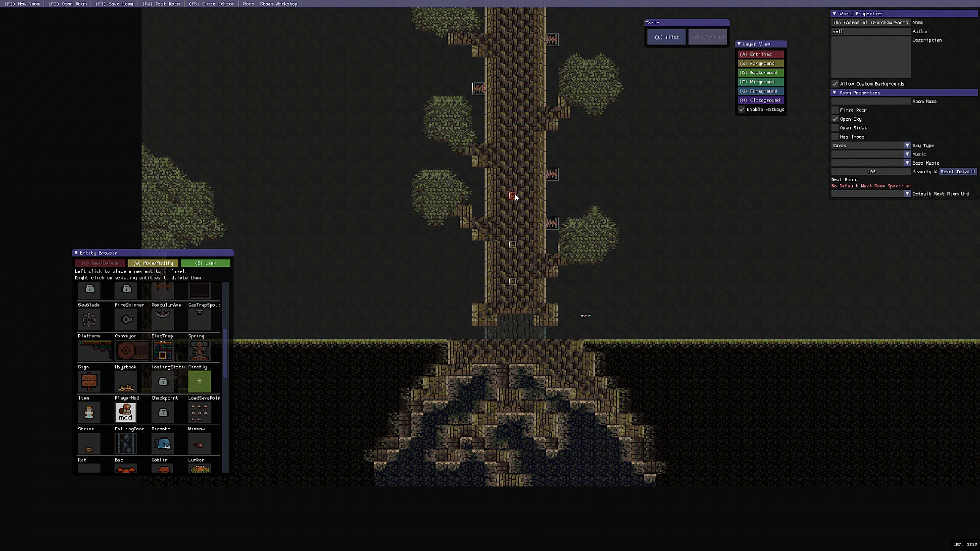
left_click(513, 159)
middle_click_drag(536, 169, 562, 297)
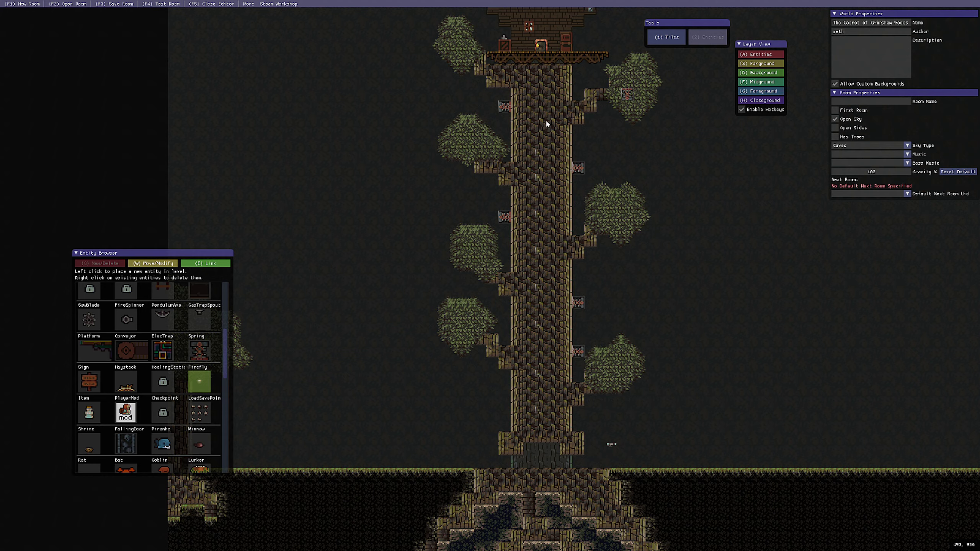
- Test the room by picking up the item beside the tree and climbing the right side of the trunk with the hook and springs
left_click(150, 4)
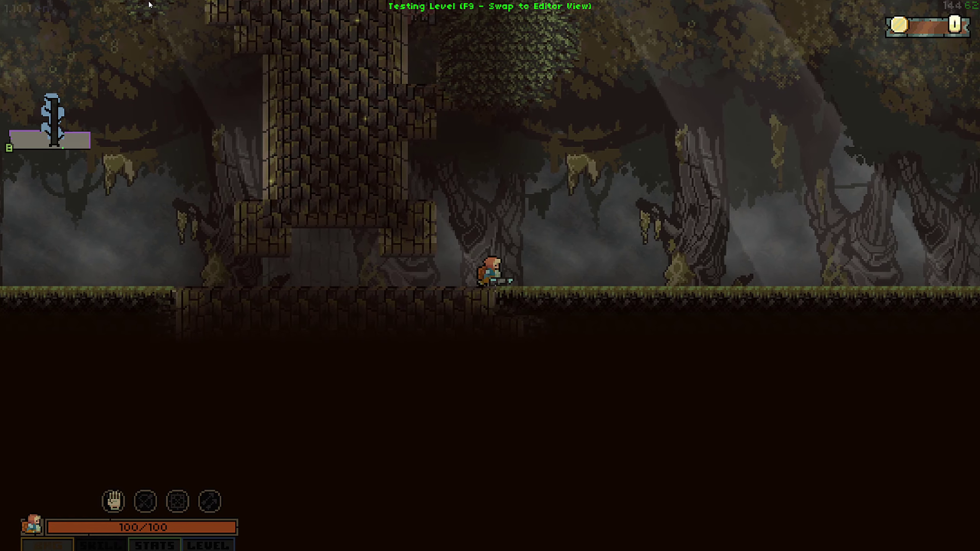
key("space")
key("space")
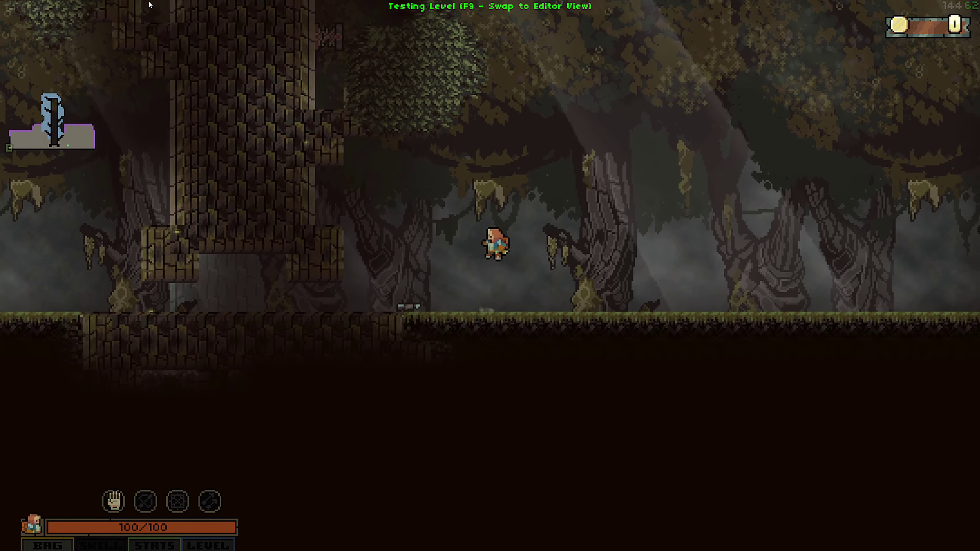
key("space")
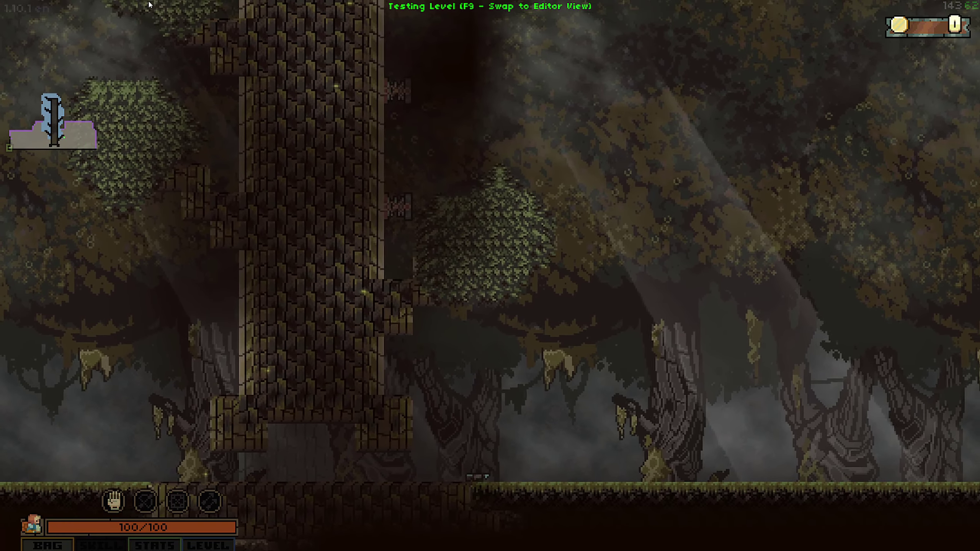
key("Left")
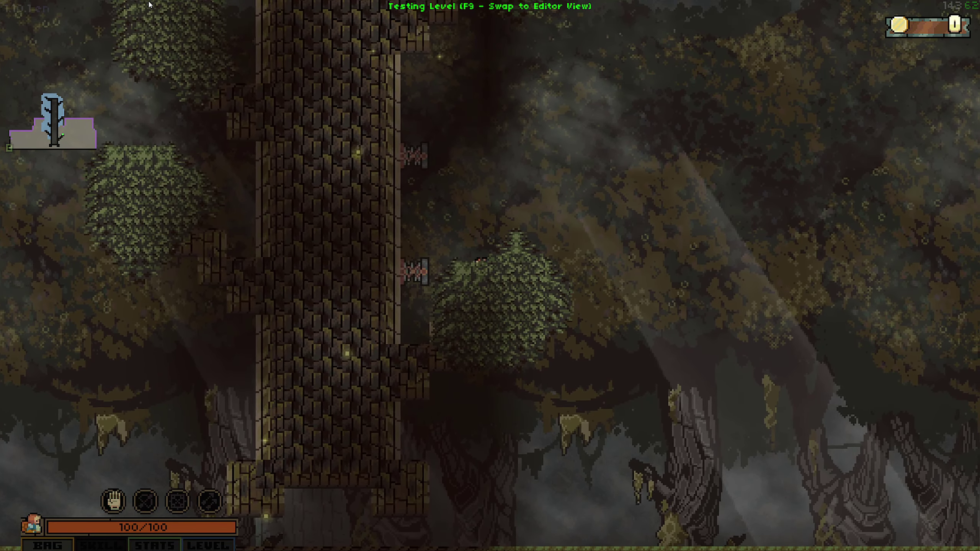
key("space")
key("space")
key("Left")
key("space")
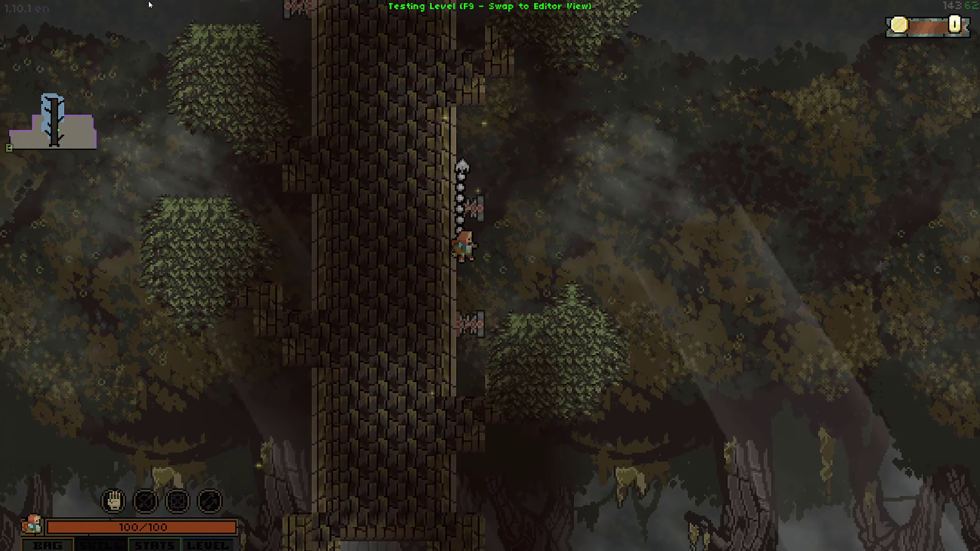
key("space")
key("Left")
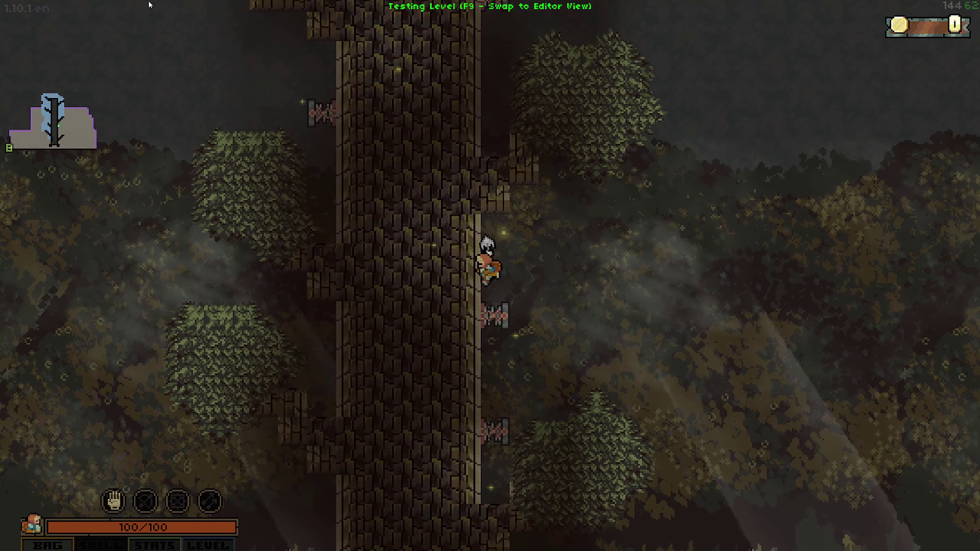
key("space")
key("Right")
key("Left")
key("space")
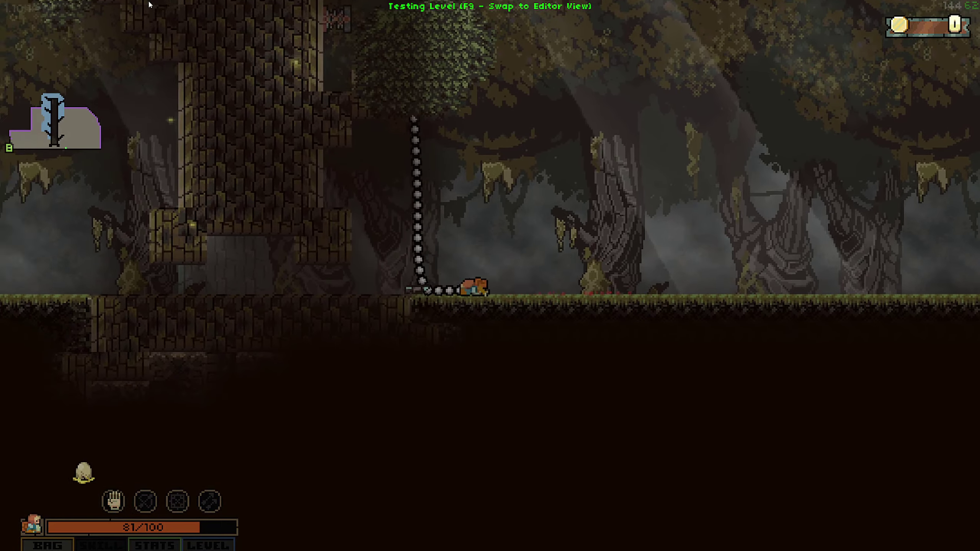
- Repeat the climb from the ground up the trunk's right side, then return to the editor view
key("Left")
key("space")
key("Right")
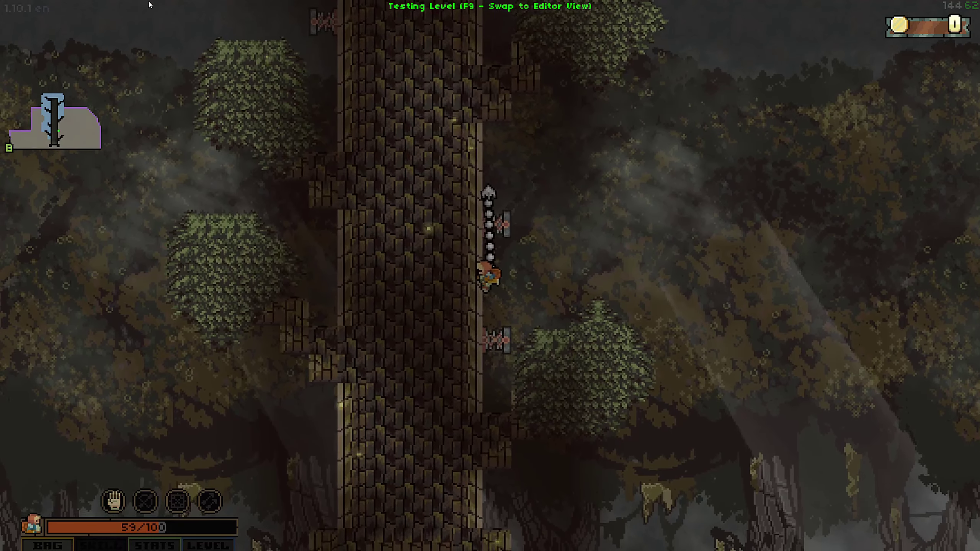
key("Right")
key("space")
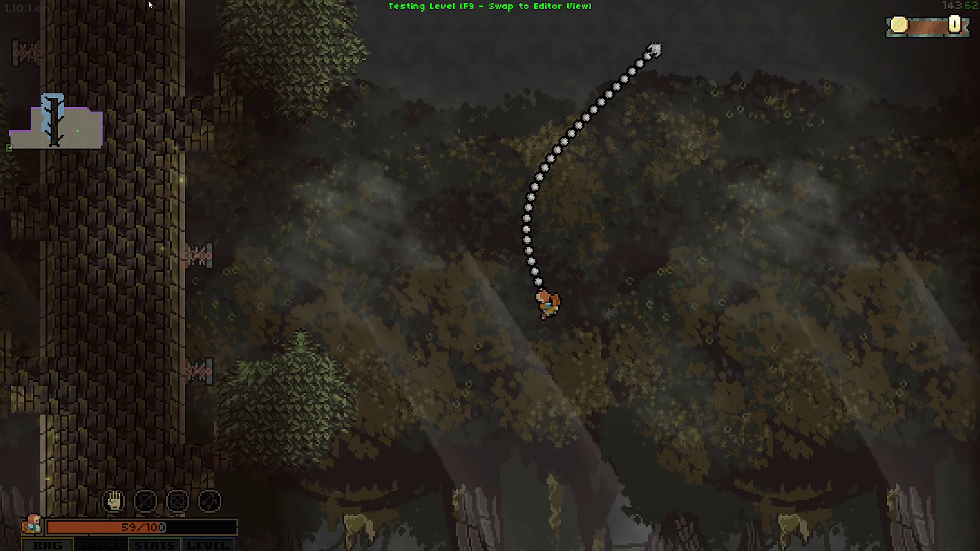
key("Left")
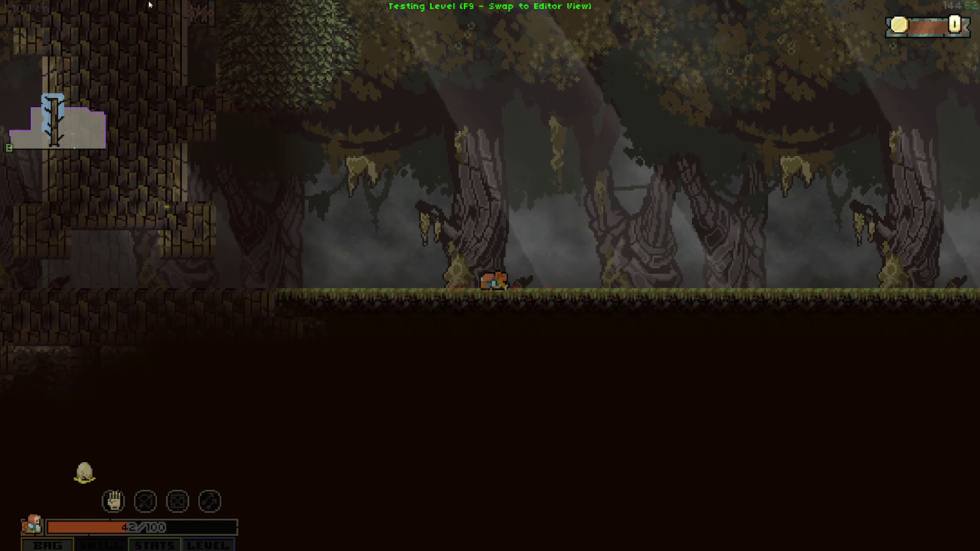
key("Left")
key("space")
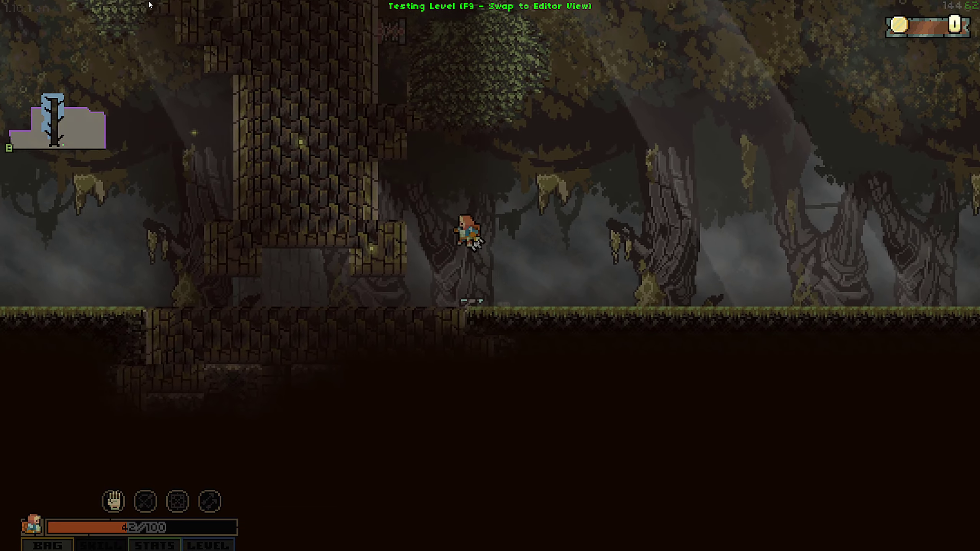
key("space")
key("Right")
key("F9")
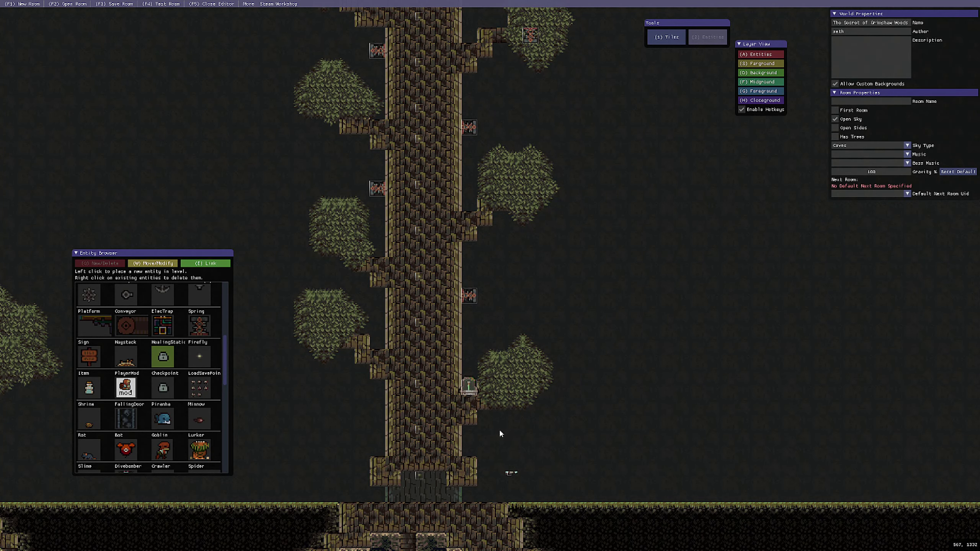
- Relocate the HealingStatic entity from beside the trunk to the top of the lowest right branch, hiding the closeground leaves while placing it
scroll(471, 409, "up", 3)
scroll(471, 409, "down", 2)
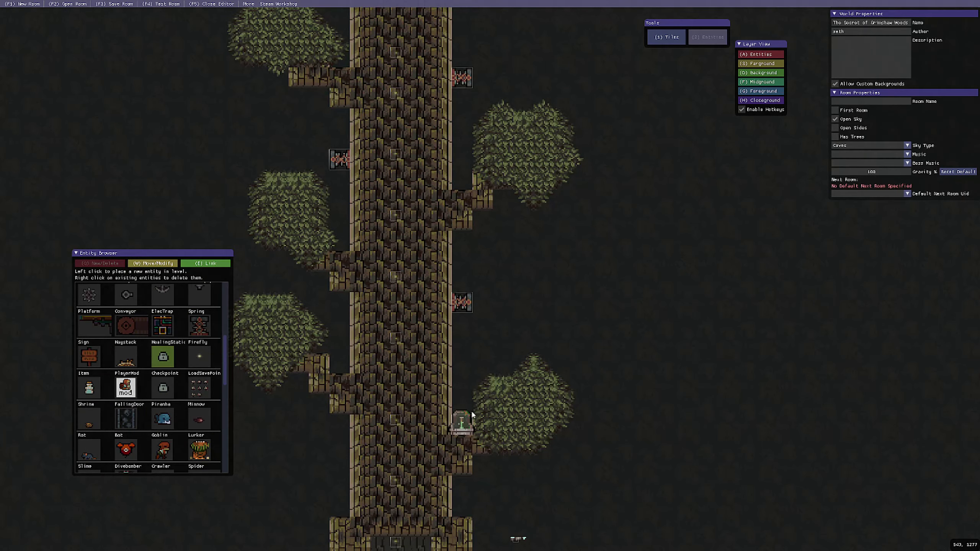
middle_click_drag(471, 411, 485, 352)
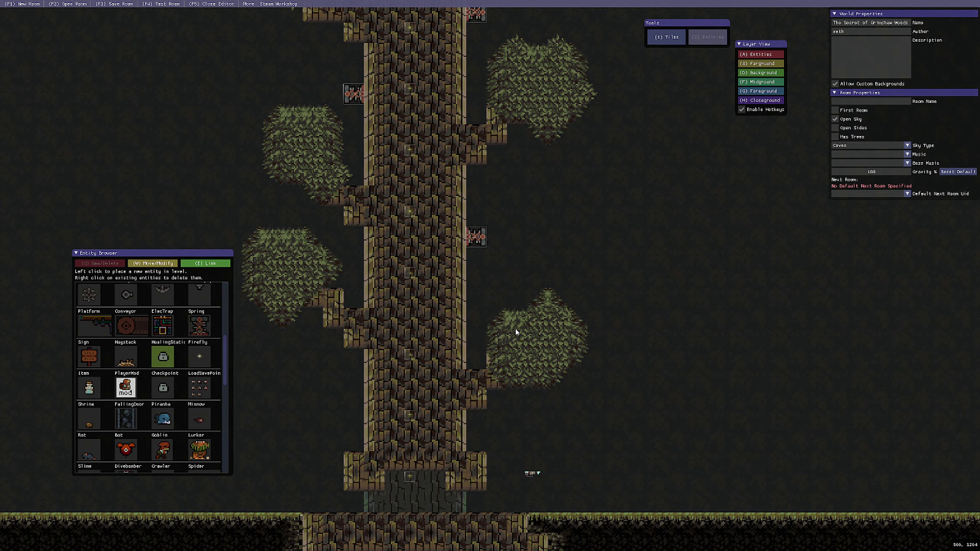
left_click(755, 100)
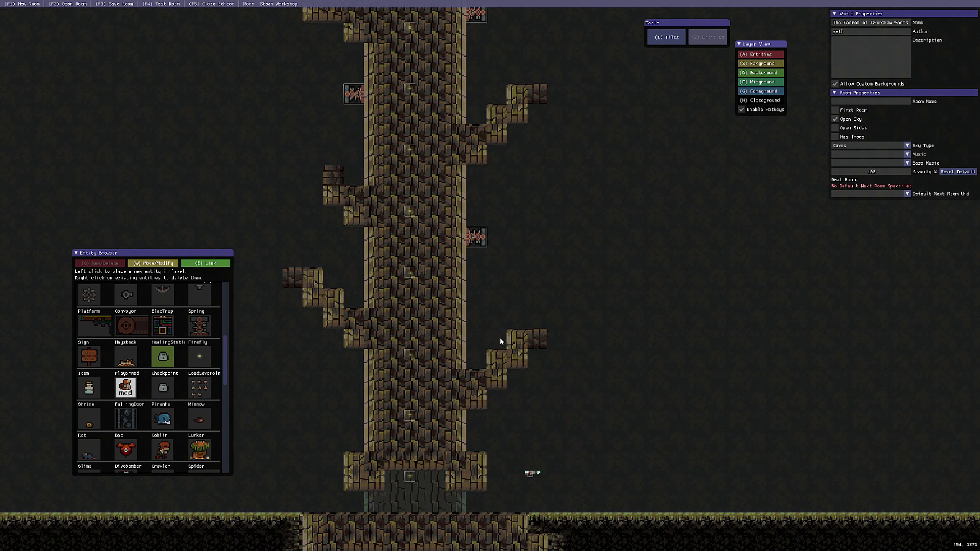
left_click(516, 321)
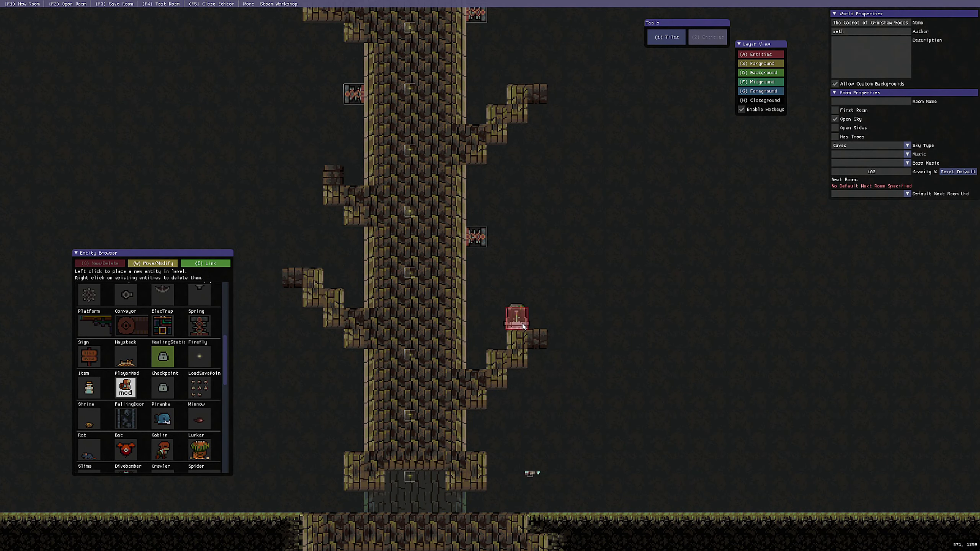
left_click(760, 101)
scroll(604, 356, "down", 2)
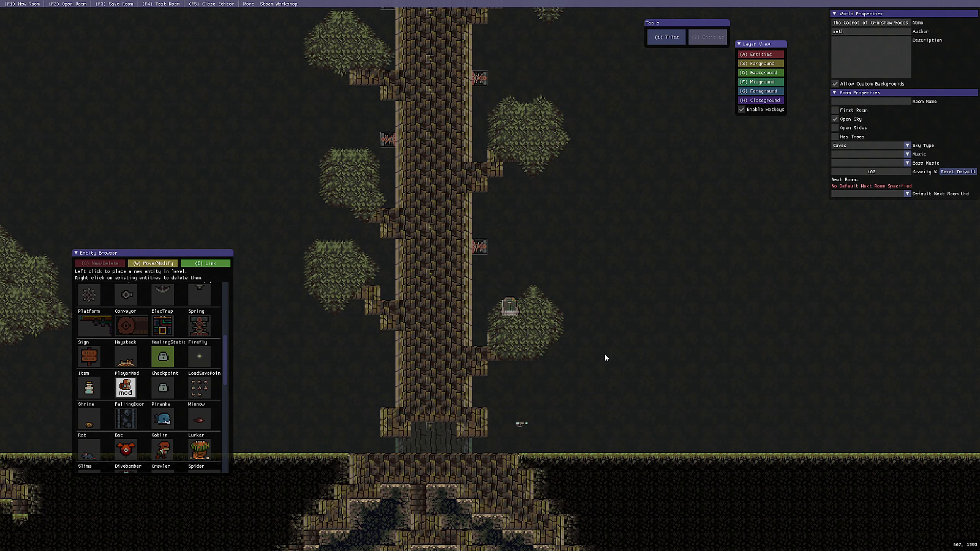
- Test the room again, climbing the trunk's right side with the hook and springs up to the treehouse platform
middle_click_drag(605, 358, 617, 262)
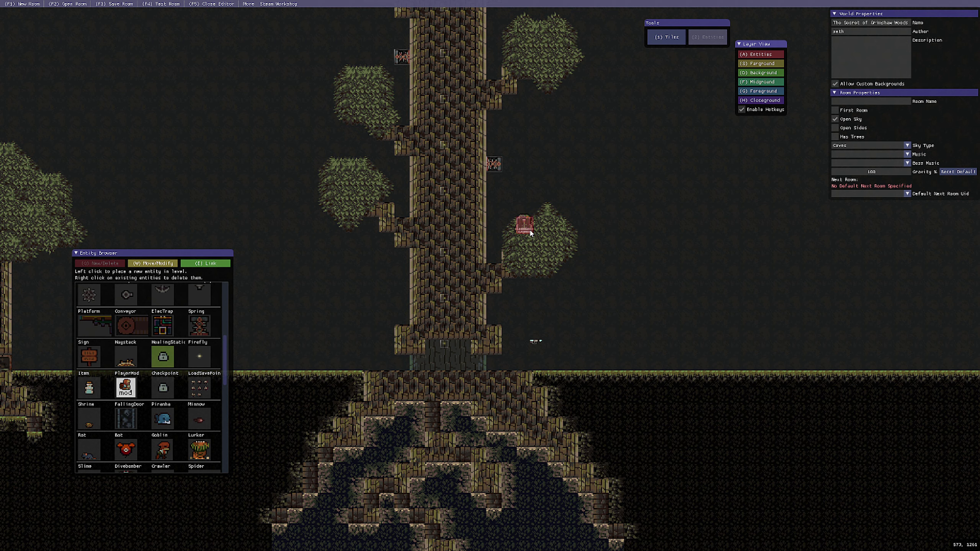
left_click(161, 4)
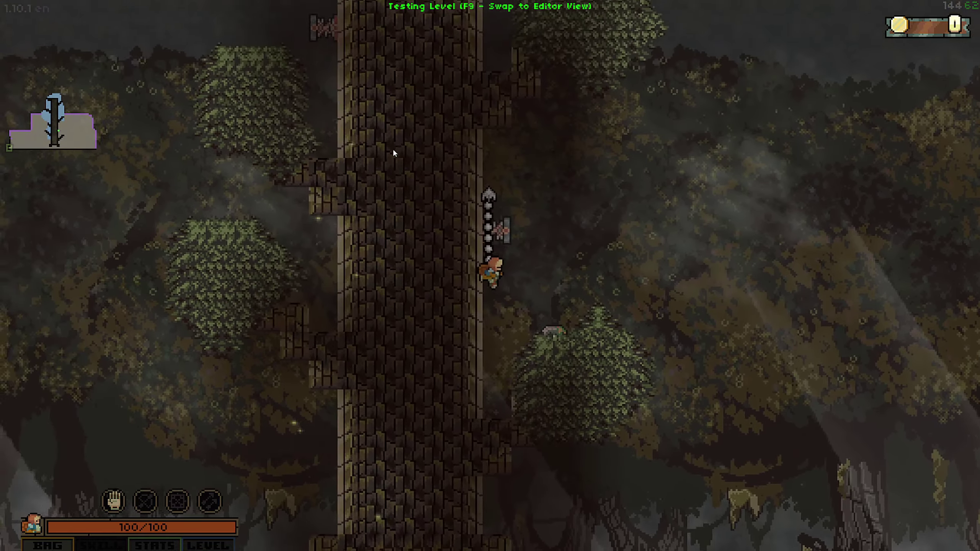
key("a")
key("space")
key("d")
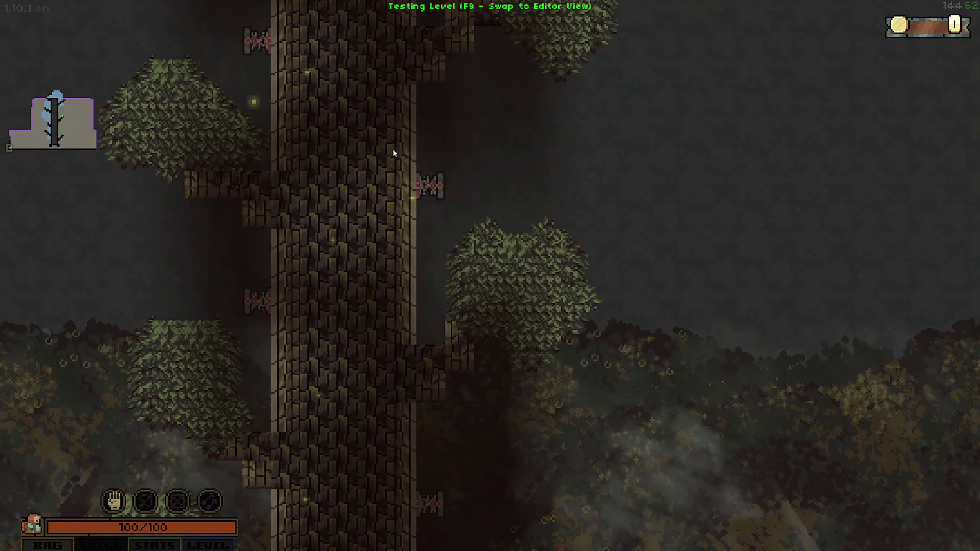
key("space")
key("a")
key("d")
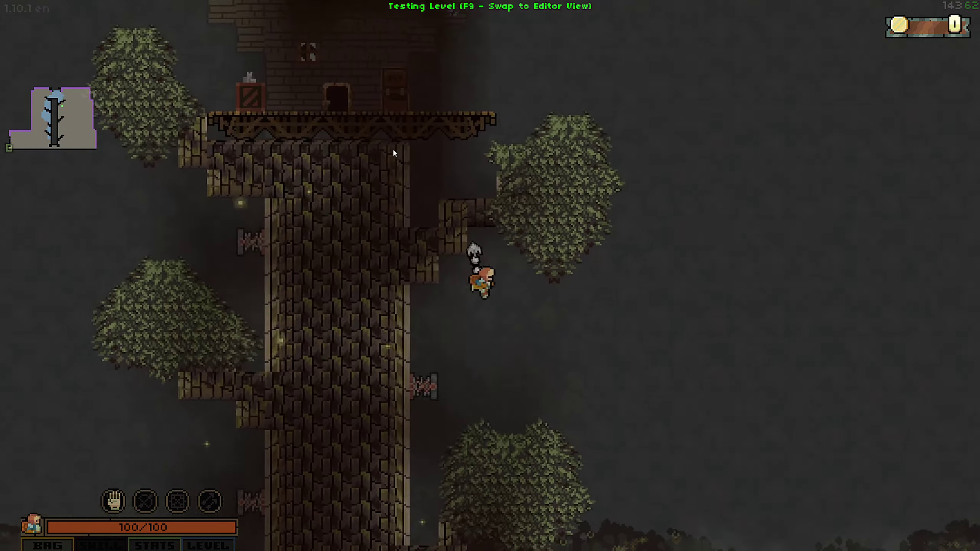
key("space")
key("a")
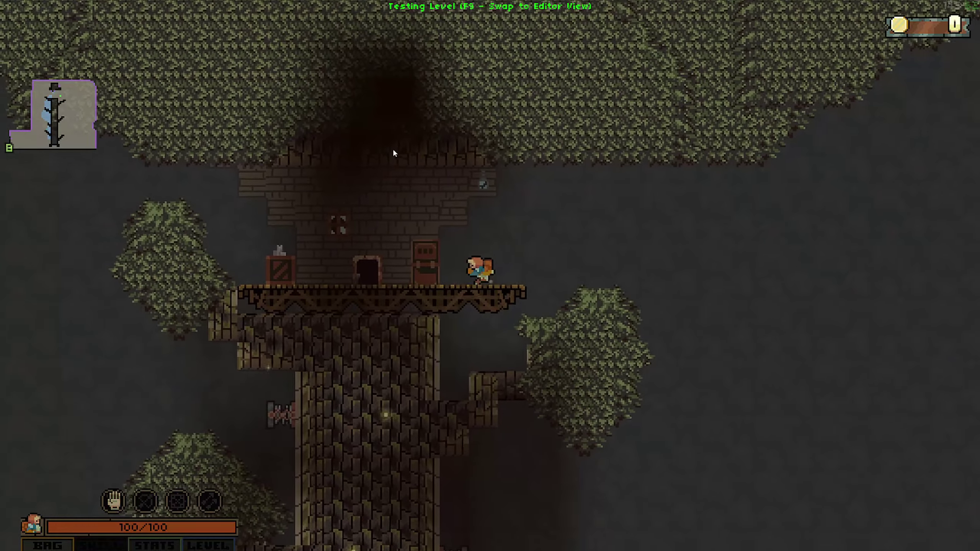
- Test the descent by leaving the treehouse platform and falling to the ground right of the tree
key("s")
key("space")
key("a")
key("d")
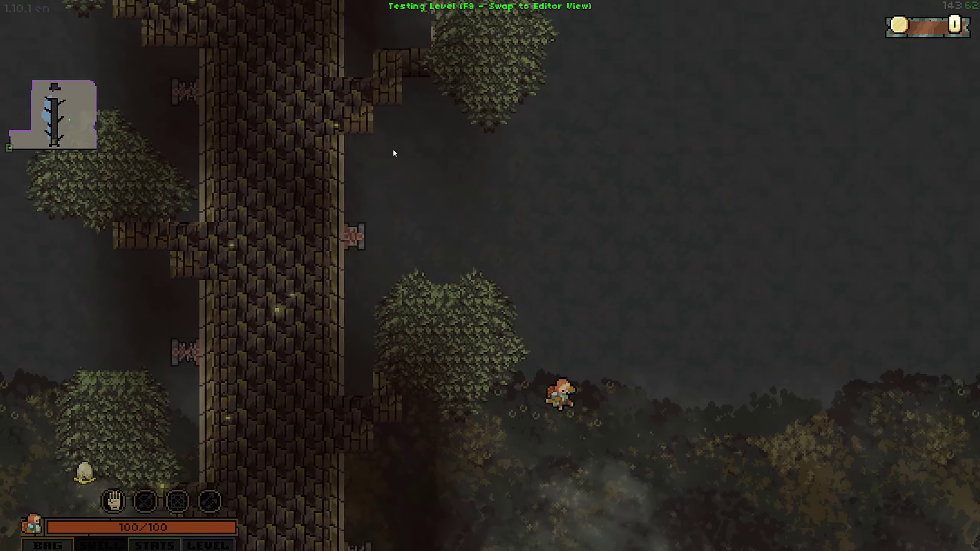
key("e")
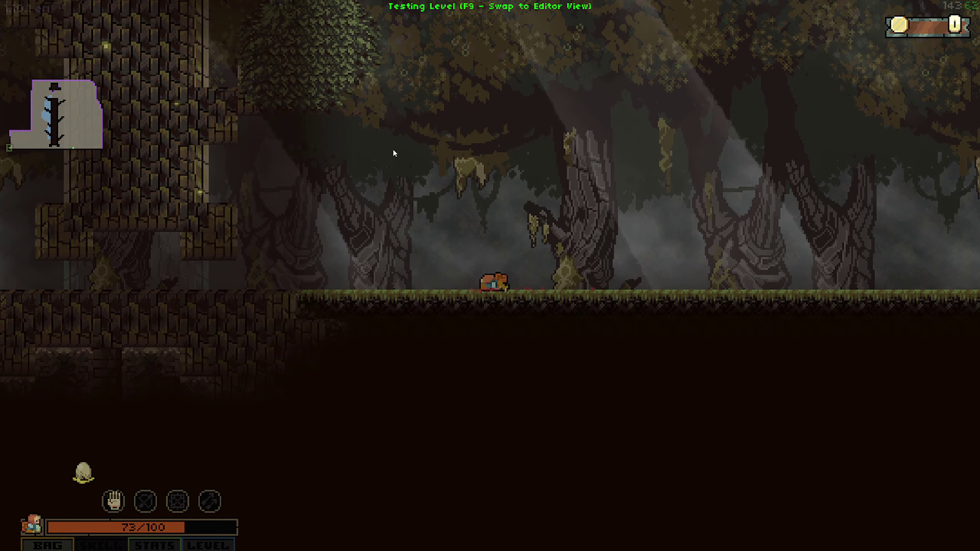
- Test the climb up the trunk's left side and the fall back down, then return to the editor view
key("a")
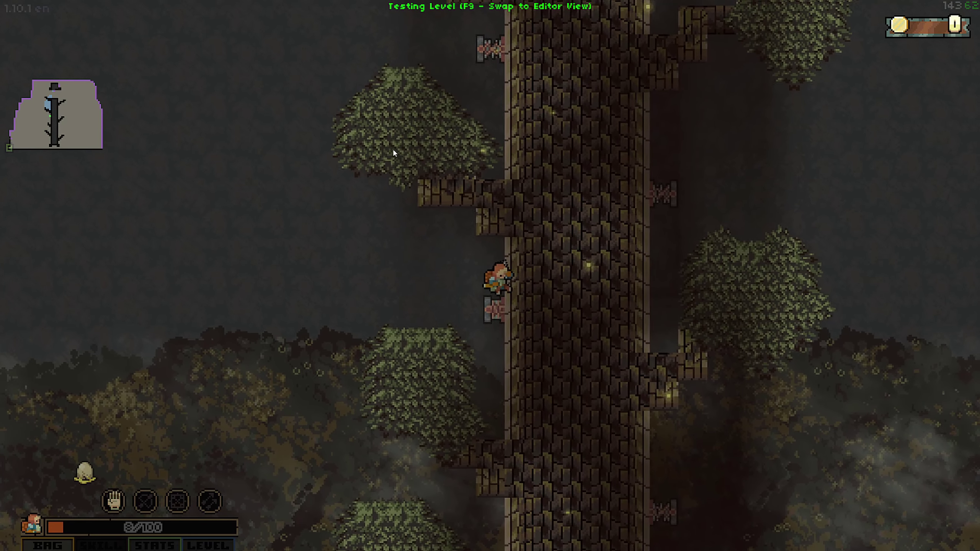
key("x")
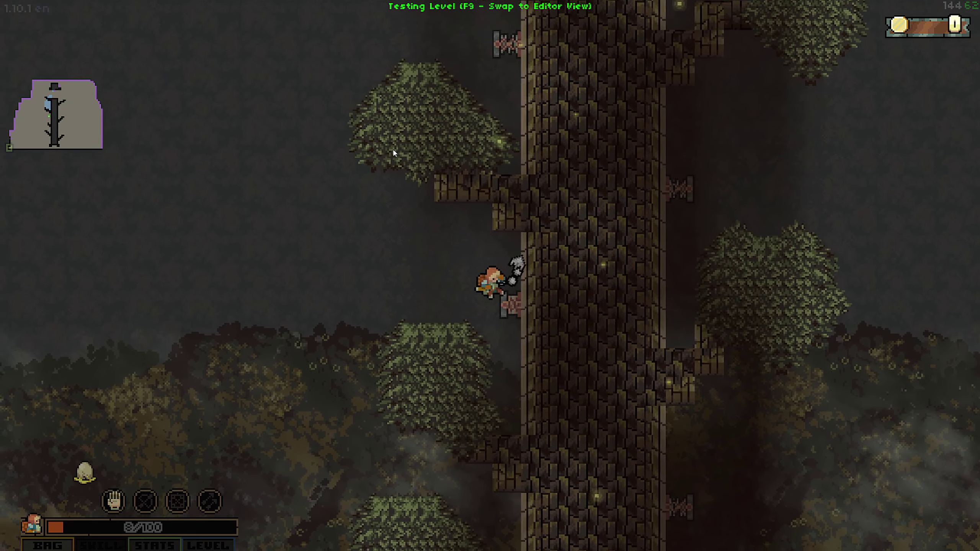
key("a")
key("x")
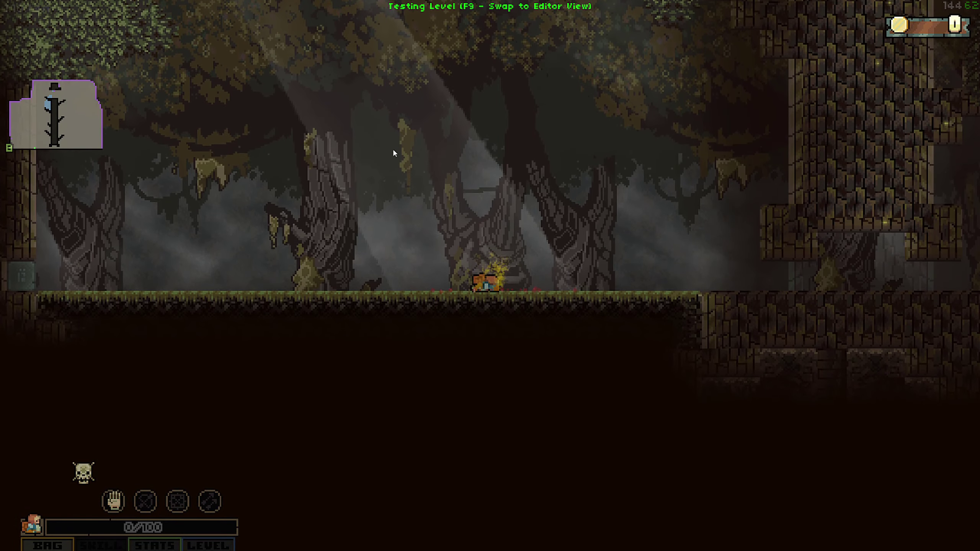
key("d")
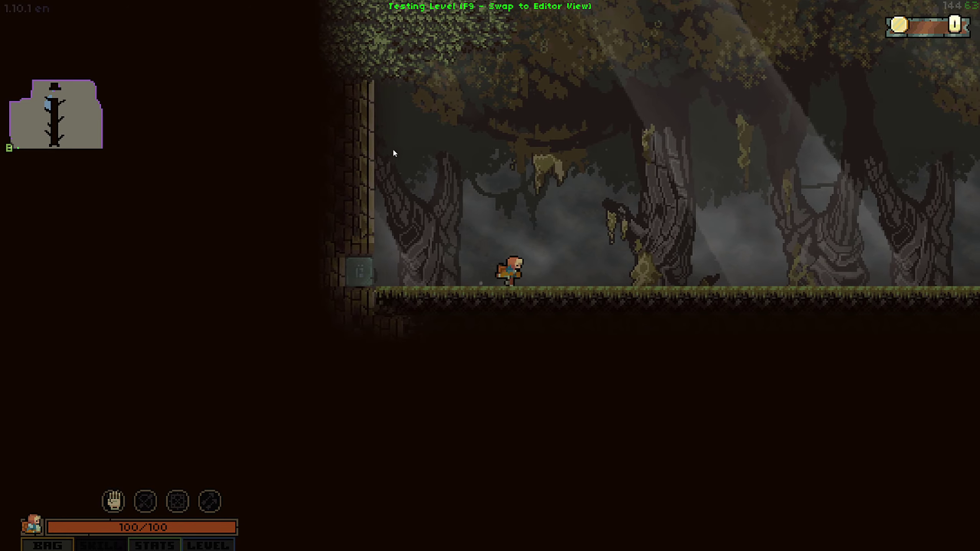
key("F9")
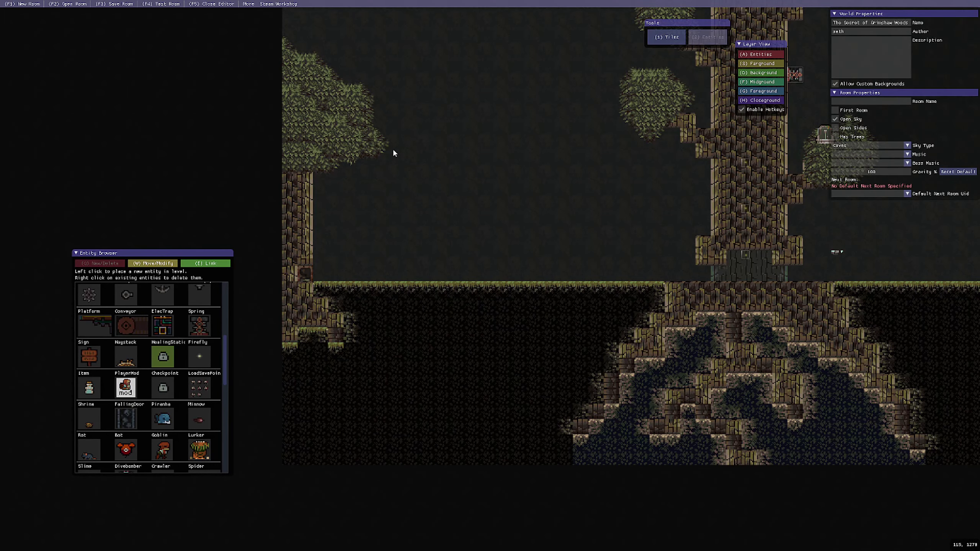
- Examine the giant tree's branches and spring positions with the closeground leaves temporarily hidden
middle_click_drag(721, 279, 525, 436)
scroll(525, 436, "down", 2)
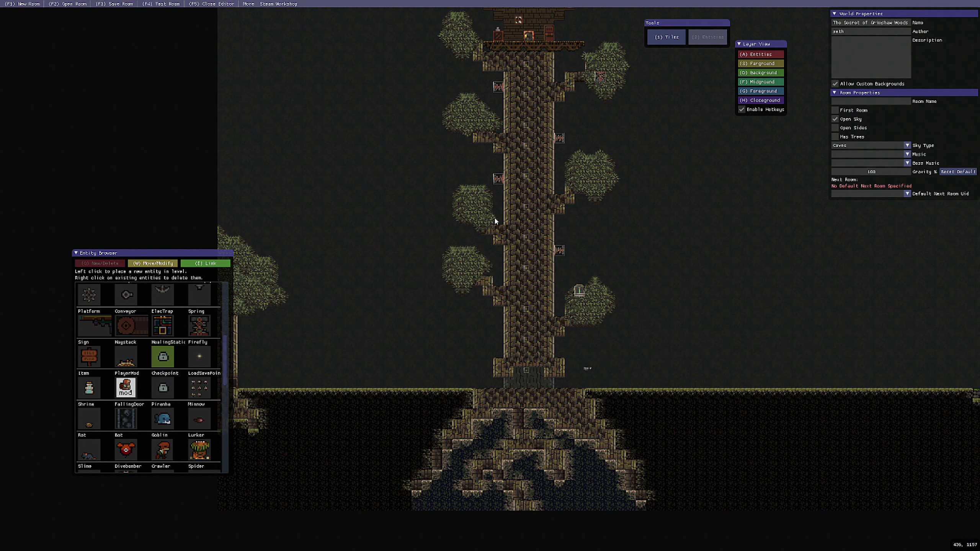
left_click(758, 101)
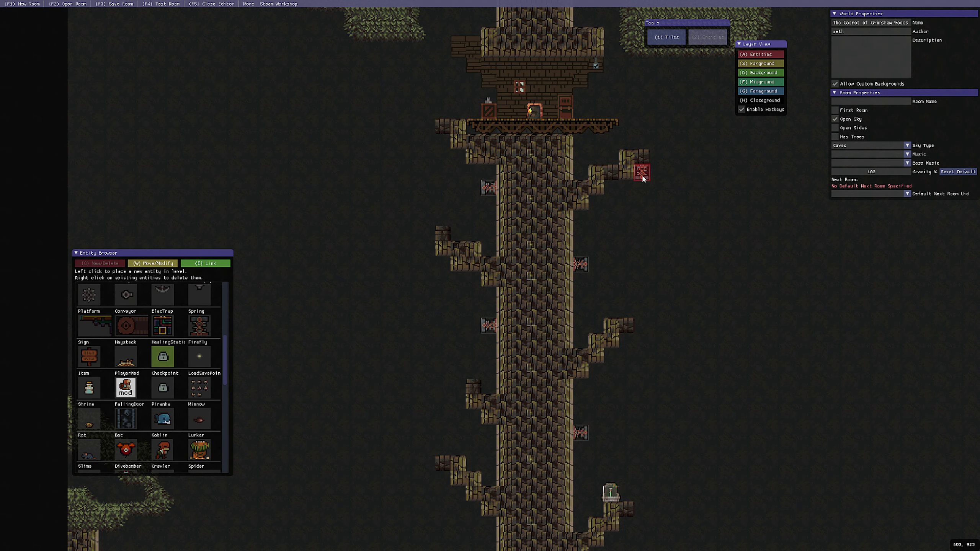
scroll(642, 203, "down", 1)
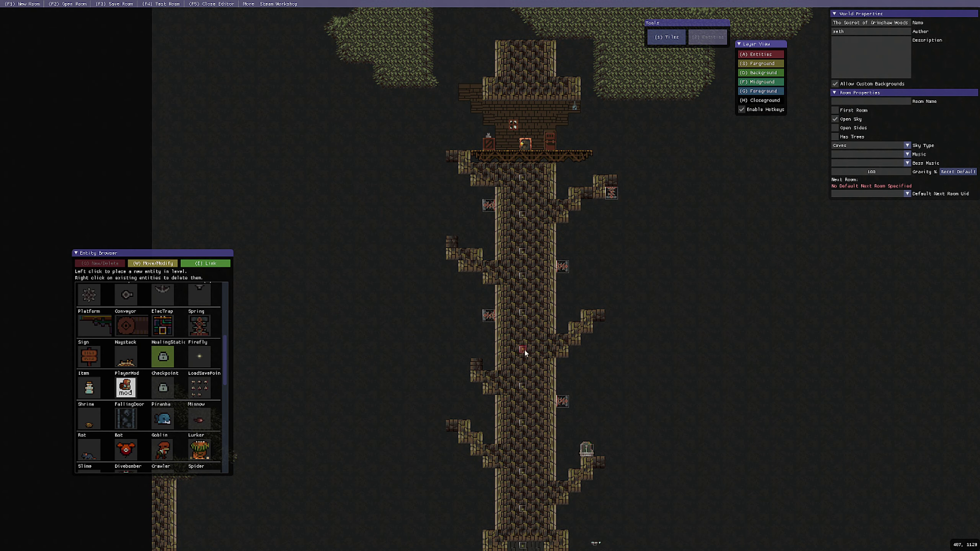
key("h")
scroll(511, 230, "down", 3)
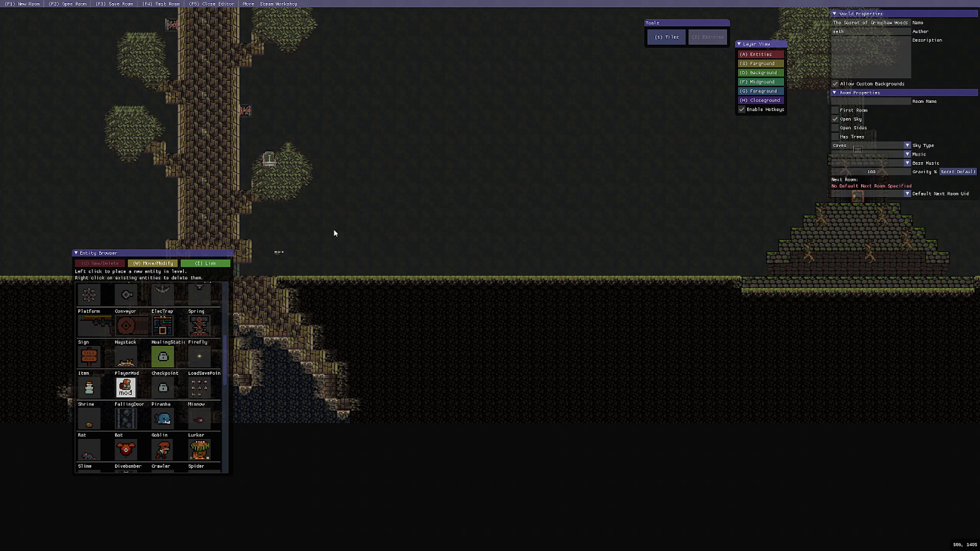
- Erase midground tiles right of the giant tree to carve a sloping shaft leading to an underground chamber with a raised end
key("1")
middle_click_drag(498, 299, 530, 224)
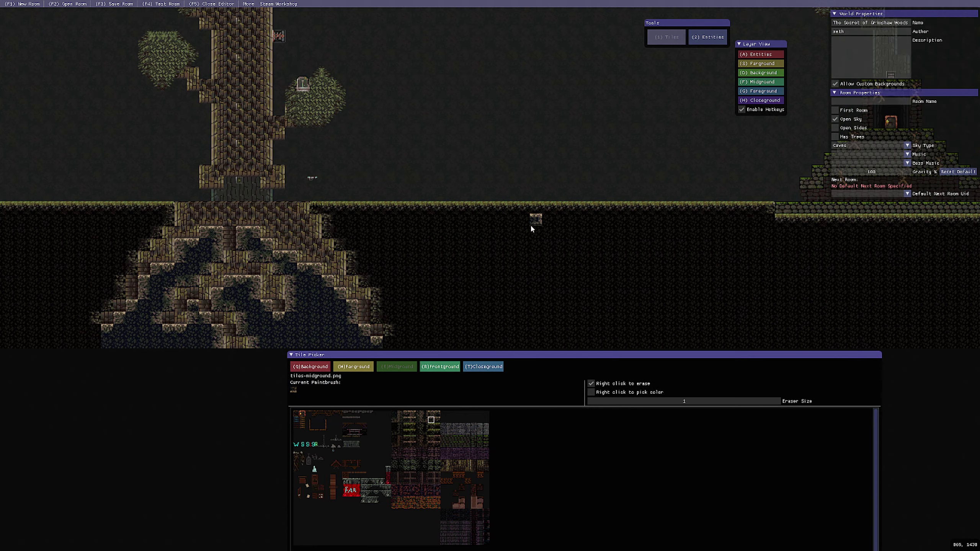
right_click_drag(462, 209, 574, 330)
middle_click_drag(587, 331, 540, 271)
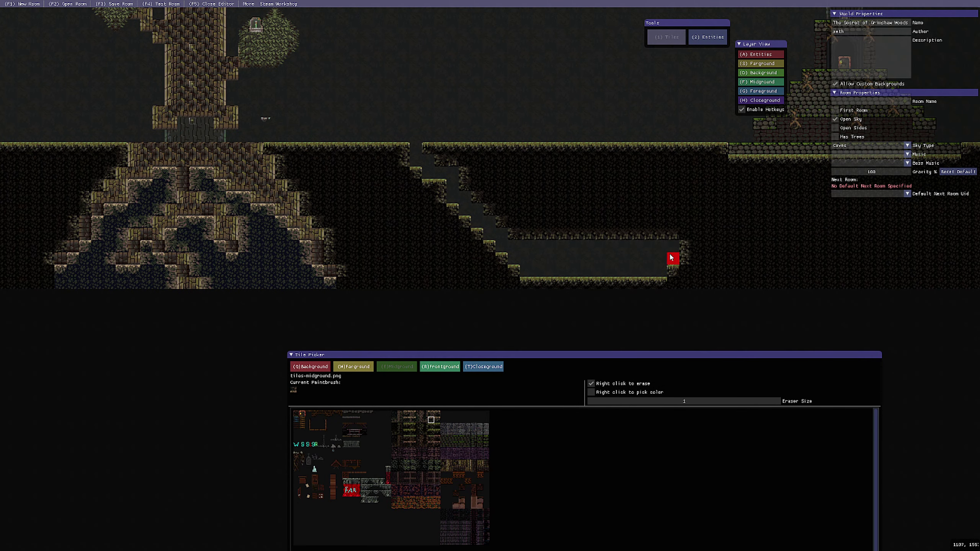
middle_click_drag(672, 258, 558, 261)
right_click_drag(571, 249, 633, 224)
- Surround the shaft and chamber with brown rock midground tiles and build a rocky overhang above the surface entrance
left_click(437, 420)
mouse_move(645, 224)
left_mouse_down()
mouse_move(584, 287)
mouse_move(335, 234)
mouse_move(492, 226)
mouse_move(685, 243)
mouse_move(437, 199)
left_mouse_up()
right_click_drag(326, 163, 375, 210)
middle_click_drag(397, 187, 459, 217)
left_click_drag(423, 170, 425, 180)
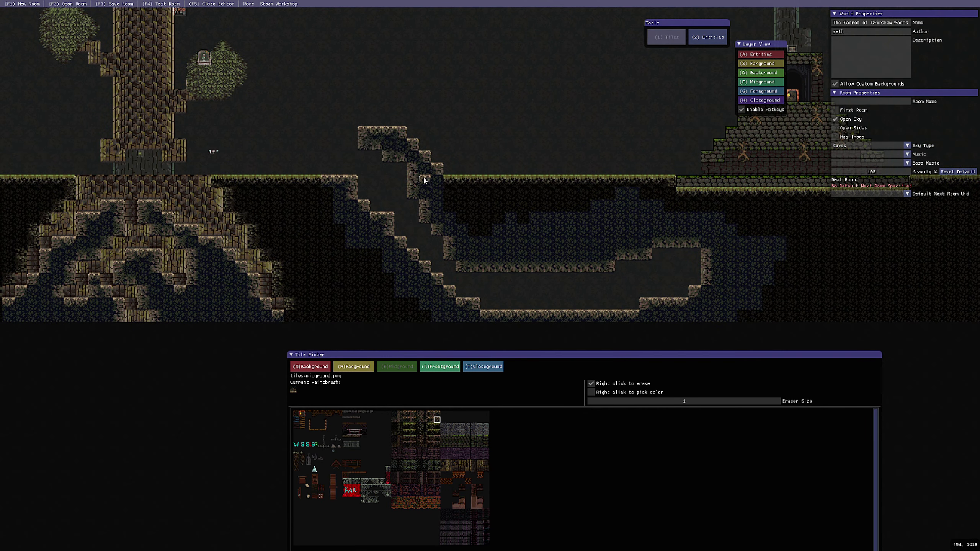
right_click(364, 133)
middle_click_drag(461, 274, 509, 255)
left_click(364, 163)
- Fill the background of the entrance shaft and the underground chamber with stone and leafy wall tiles
key("q")
left_click(454, 426)
left_click_drag(421, 149, 471, 248)
left_click_drag(449, 414, 475, 427)
left_click_drag(536, 273, 418, 139)
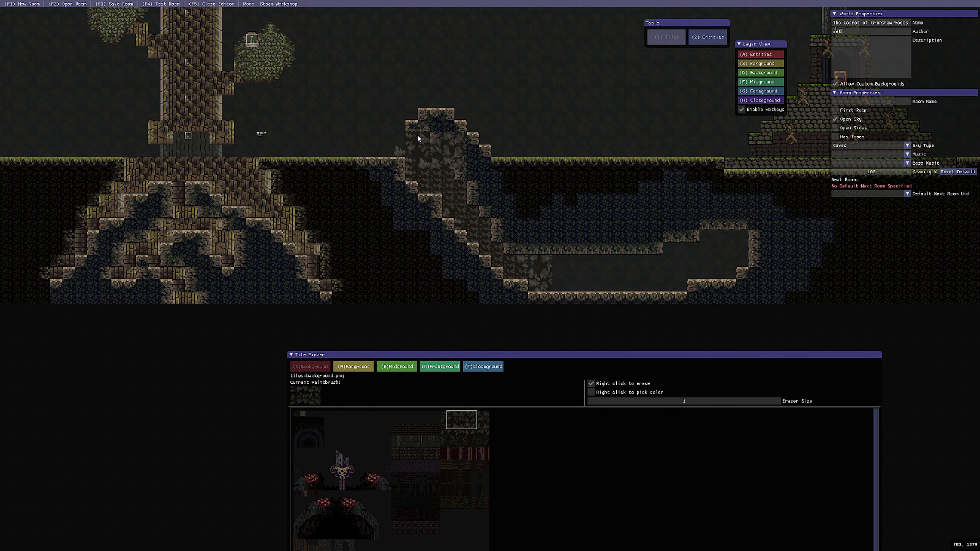
left_click_drag(481, 415, 527, 423)
left_click_drag(519, 267, 690, 276)
left_click(504, 414)
left_click_drag(498, 355, 526, 291)
- Vary the cave's background wall with additional stone detail tiles along the shaft and chamber
left_click_drag(348, 479, 355, 491)
middle_click_drag(542, 267, 540, 210)
left_click_drag(532, 213, 591, 263)
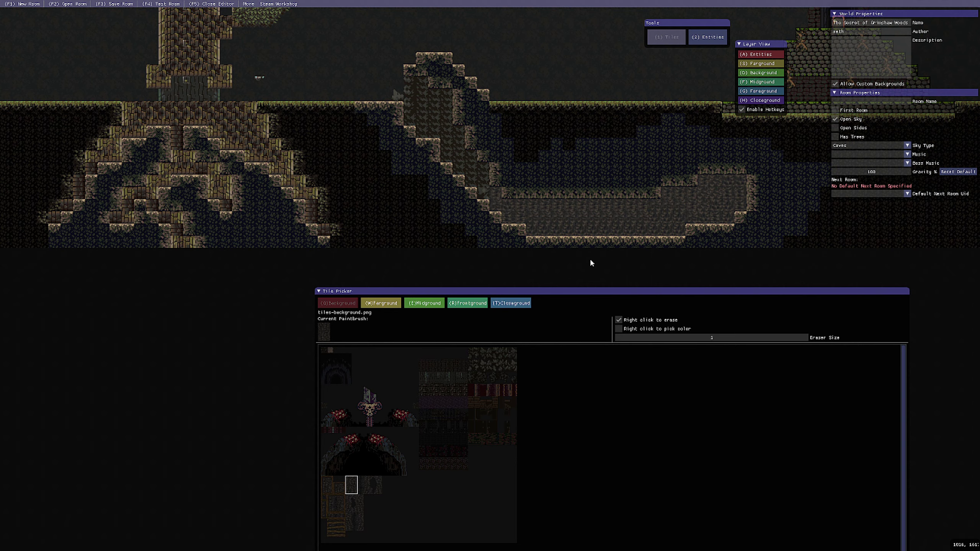
left_click(483, 380)
mouse_move(484, 193)
left_mouse_down()
mouse_move(409, 109)
mouse_move(496, 204)
left_mouse_up()
left_click_drag(354, 479, 379, 491)
left_click(571, 208)
left_click(623, 202)
mouse_move(348, 497)
left_mouse_down()
mouse_move(366, 509)
mouse_move(379, 492)
mouse_move(361, 529)
left_mouse_up()
left_click(621, 209)
- Paint dark irregular patches on the farground layer along the chamber's back wall
middle_click_drag(618, 216, 534, 246)
key("w")
left_click_drag(453, 478, 452, 485)
left_click(534, 247)
left_click(427, 479)
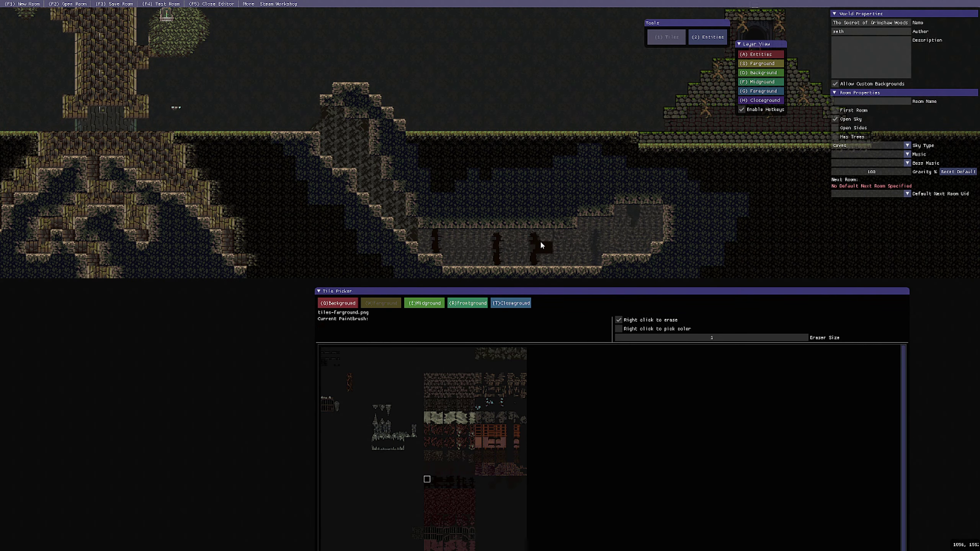
left_click_drag(546, 247, 546, 235)
left_click_drag(523, 247, 523, 261)
left_click_drag(485, 261, 486, 248)
left_click(509, 236)
left_click_drag(597, 261, 597, 228)
- Extend the dark farground patches through the chamber's raised end and stamp a background detail tile there
scroll(639, 228, "up", 1)
middle_click_drag(639, 228, 652, 158)
key("q")
key("w")
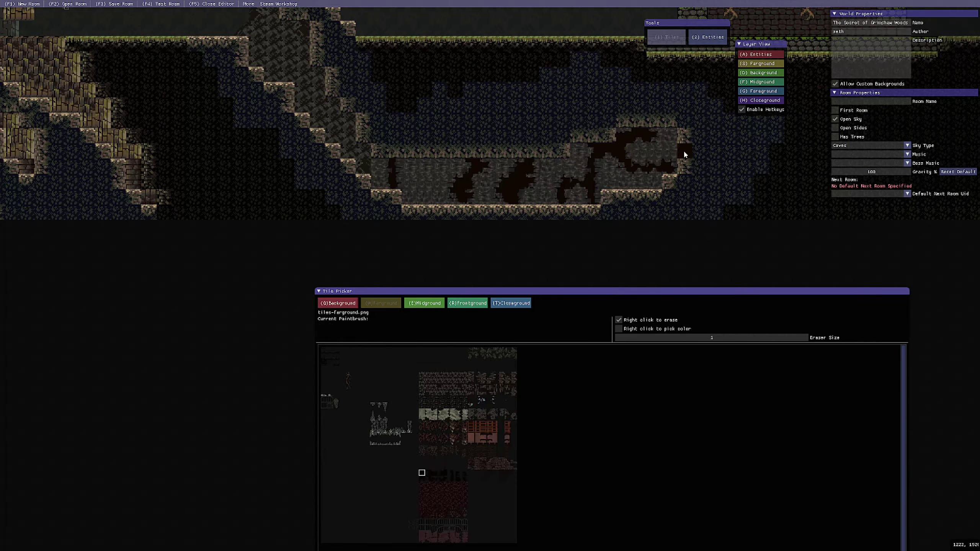
scroll(683, 152, "down", 1)
key("q")
left_click(348, 485)
left_click(675, 194)
scroll(688, 216, "up", 3)
- Place the small orange-framed midground tile with the lamp on the raised ledge at the chamber's far end
key("e")
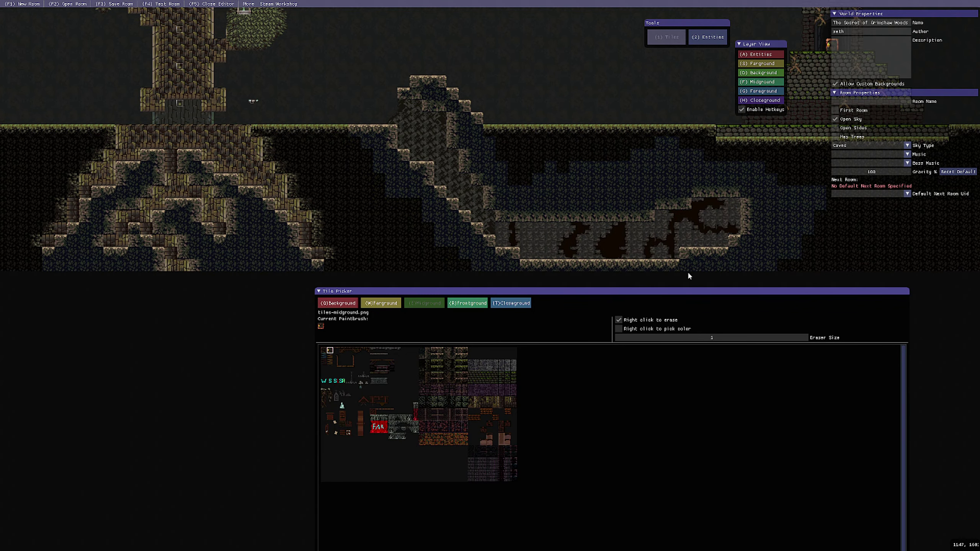
left_click(526, 228)
right_click(526, 228)
left_click(525, 265)
middle_click_drag(673, 143, 407, 155)
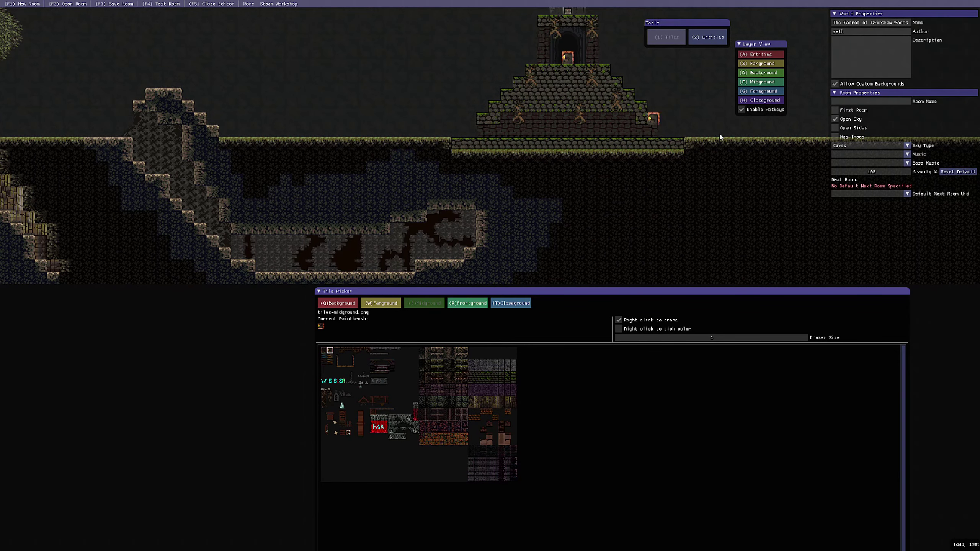
middle_click_drag(459, 206, 451, 146)
middle_click_drag(291, 142, 485, 151)
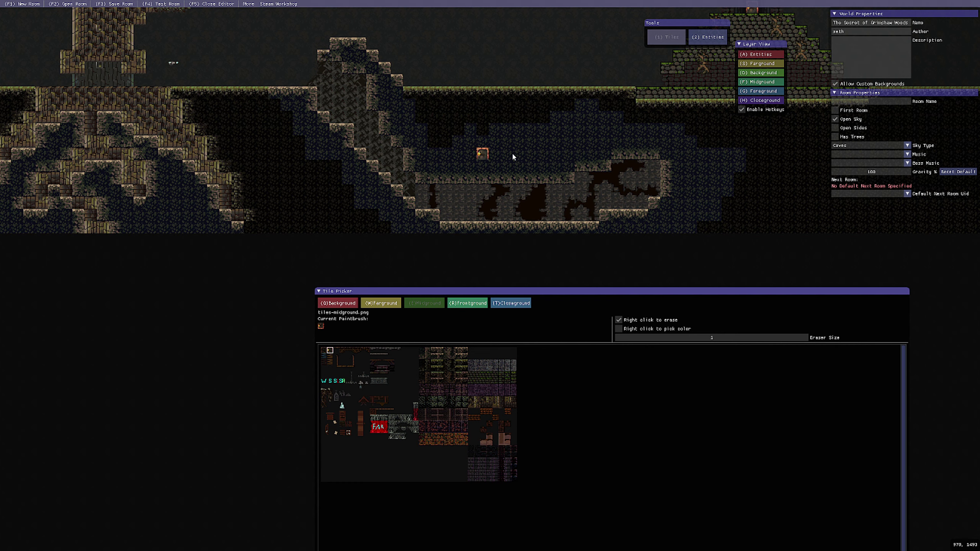
left_click(629, 202)
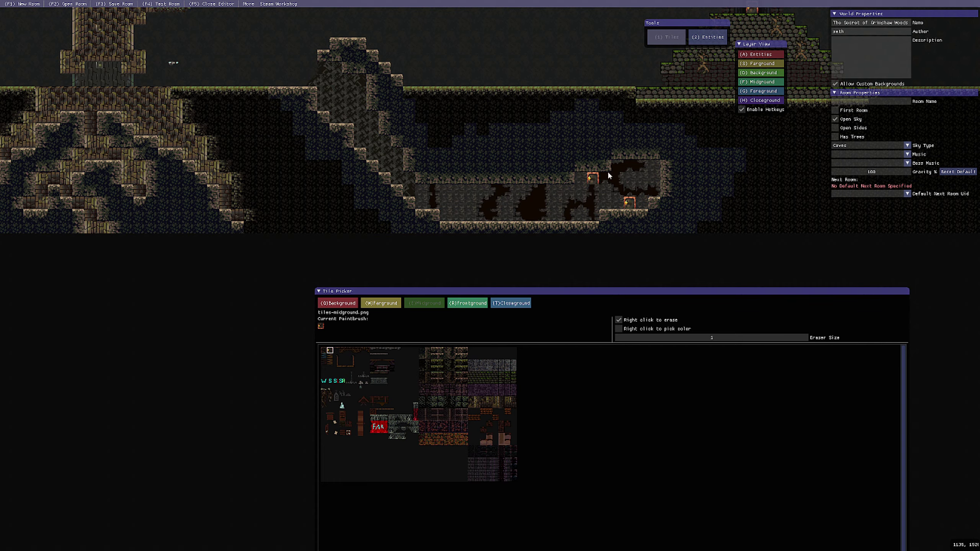
- Place a row of six adjacent BoulderTrap entities along the chamber floor
scroll(559, 263, "up", 3)
mouse_move(519, 206)
middle_mouse_down()
mouse_move(555, 275)
mouse_move(564, 266)
middle_mouse_up()
scroll(554, 275, "down", 1)
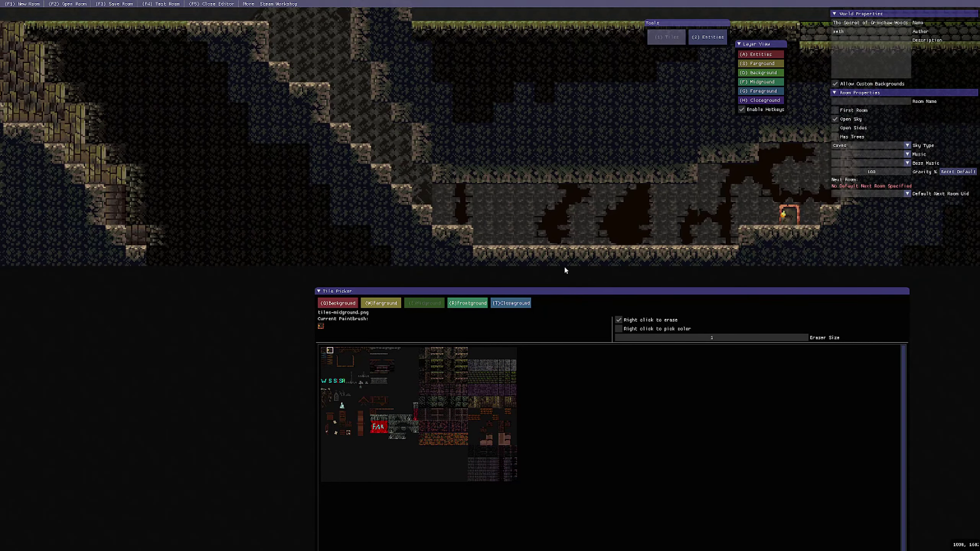
scroll(540, 255, "up", 2)
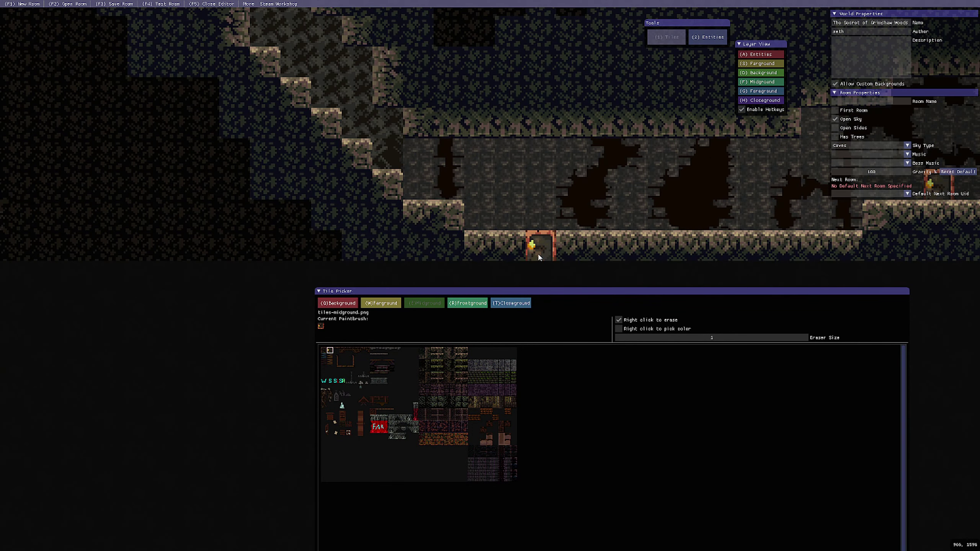
left_click(700, 37)
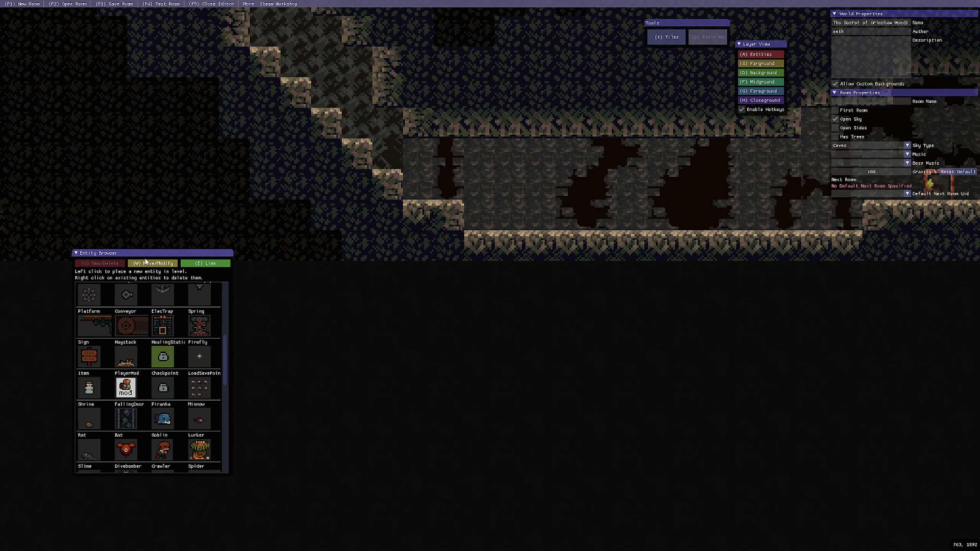
scroll(142, 380, "up", 5)
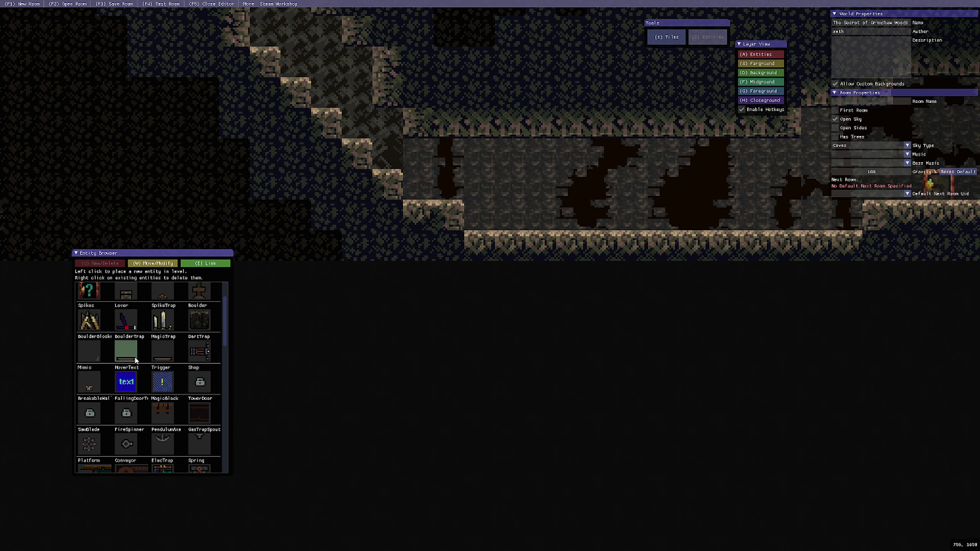
left_click(131, 352)
left_click(506, 225)
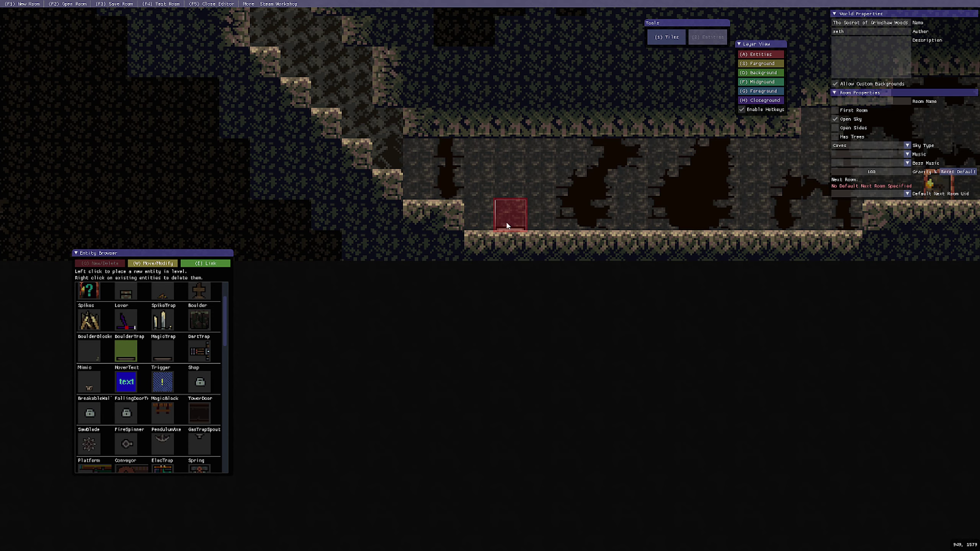
left_click(627, 223)
left_click(652, 220)
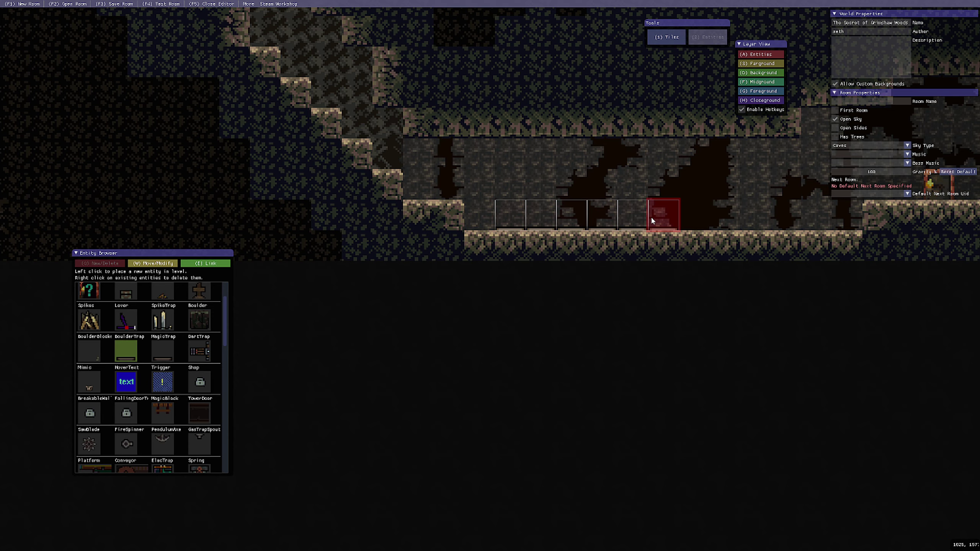
- Remove the two BoulderTraps nearest the shaft and extend the row toward the raised ledge to eight traps
middle_click_drag(810, 248, 700, 280)
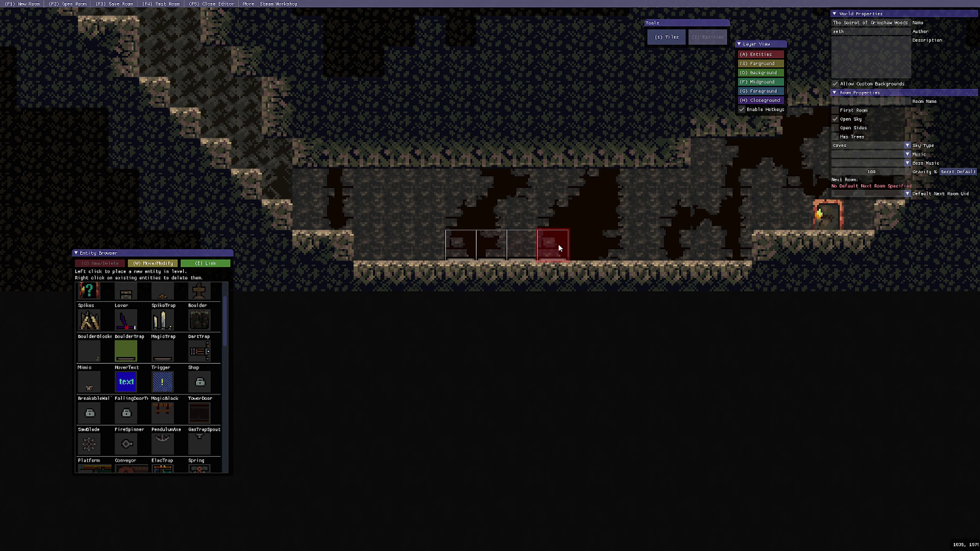
left_click(621, 246)
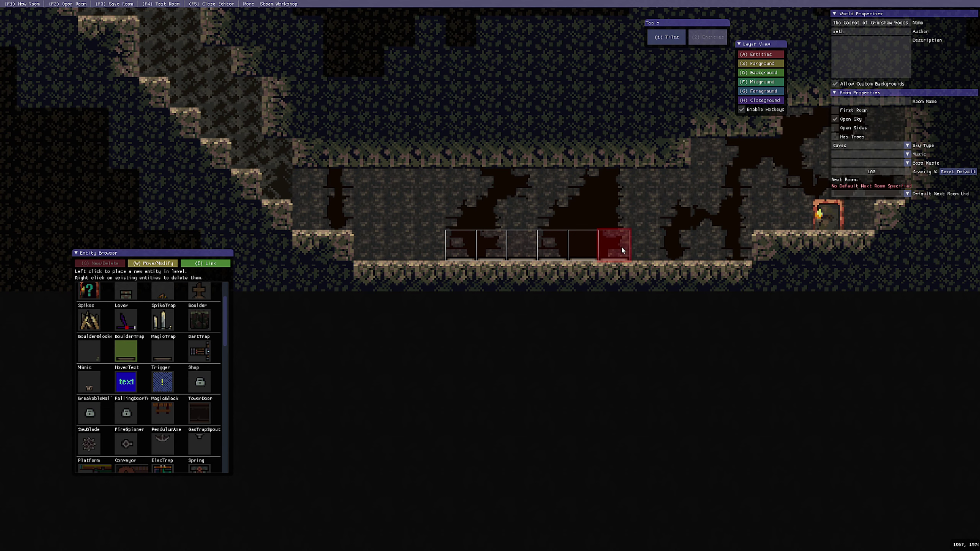
left_click(651, 248)
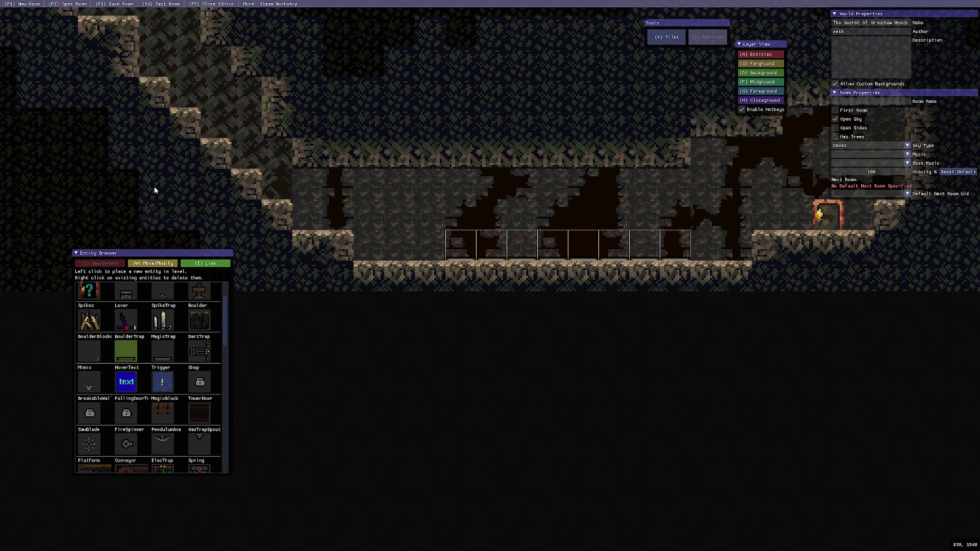
- Place an Item entity on the chamber floor at the foot of the shaft, before the traps
left_click(668, 45)
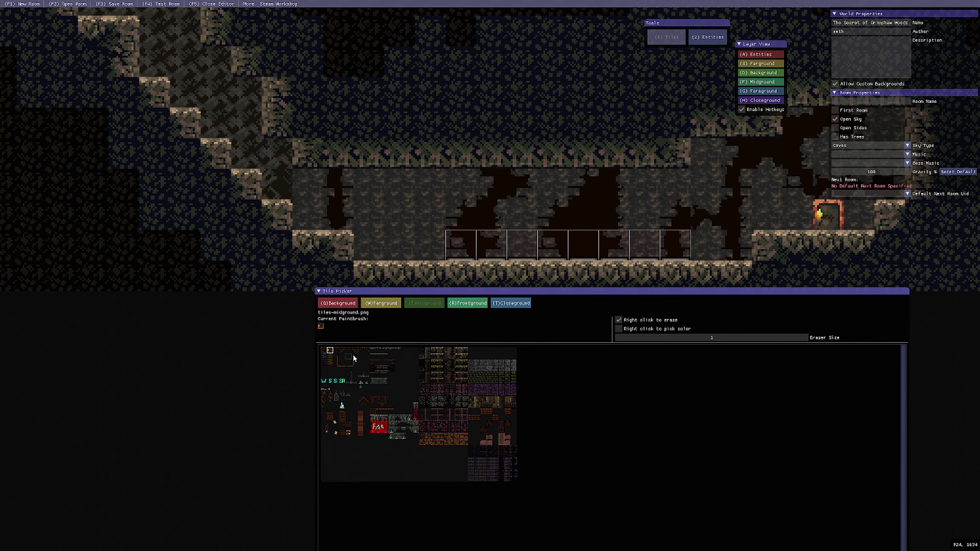
key("2")
scroll(98, 406, "down", 3)
scroll(98, 410, "down", 3)
left_click(91, 434)
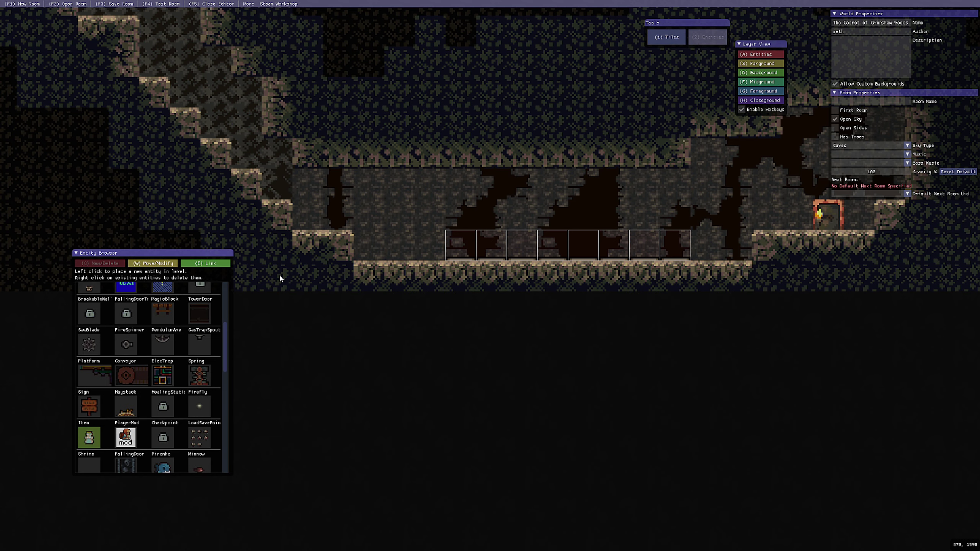
left_click(375, 236)
- Filter the placed item's types by "hel" and set it to Studded Helm
key("w")
right_click(359, 234)
left_click(379, 261)
type("hel")
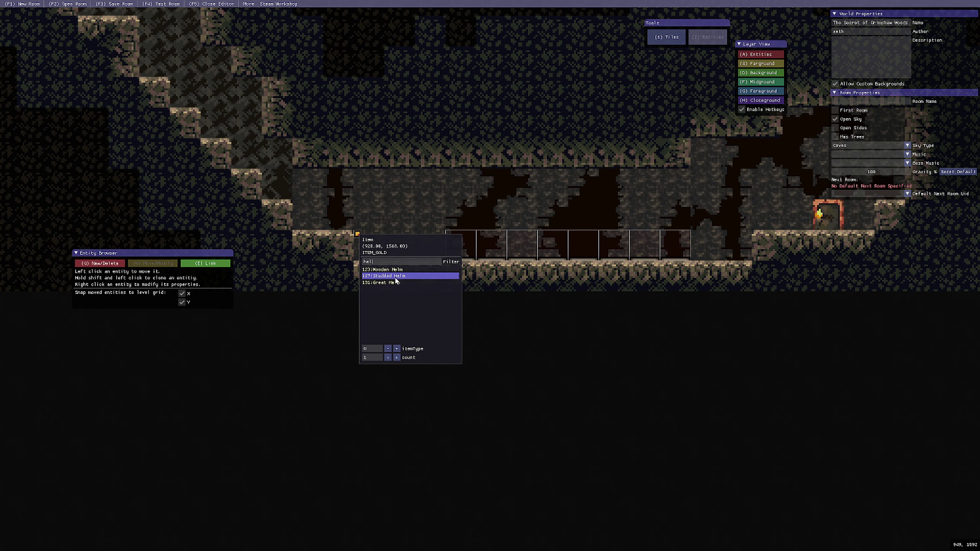
left_click(396, 276)
left_click_drag(414, 245, 394, 274)
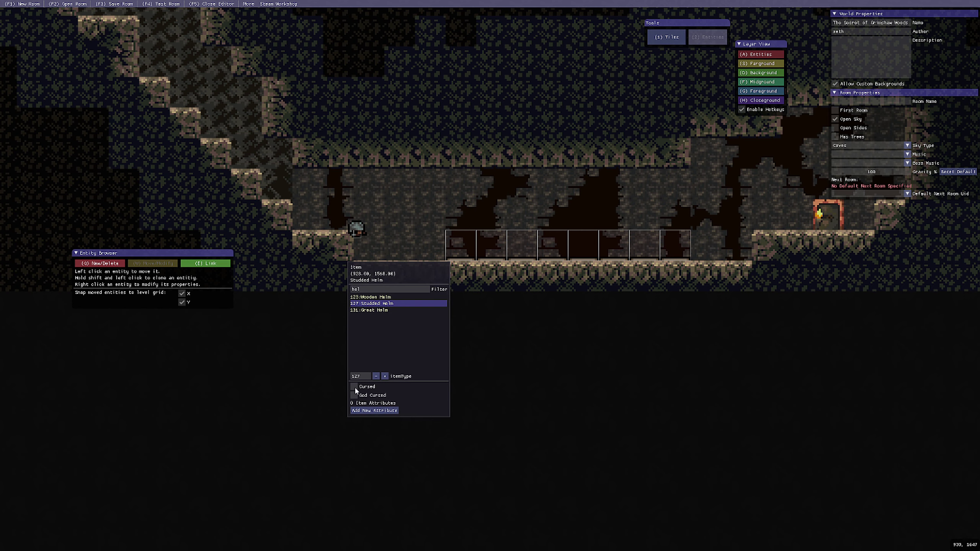
- Add the ATTRIBUTE_HARD_HEAD attribute (type 31) to the Studded Helm and start a room test
left_click(361, 411)
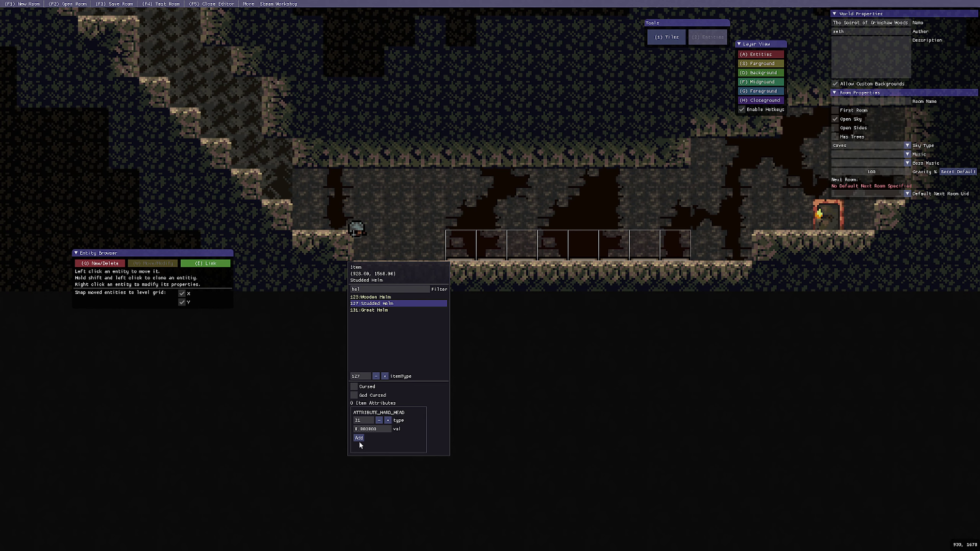
left_click(359, 439)
left_click(173, 4)
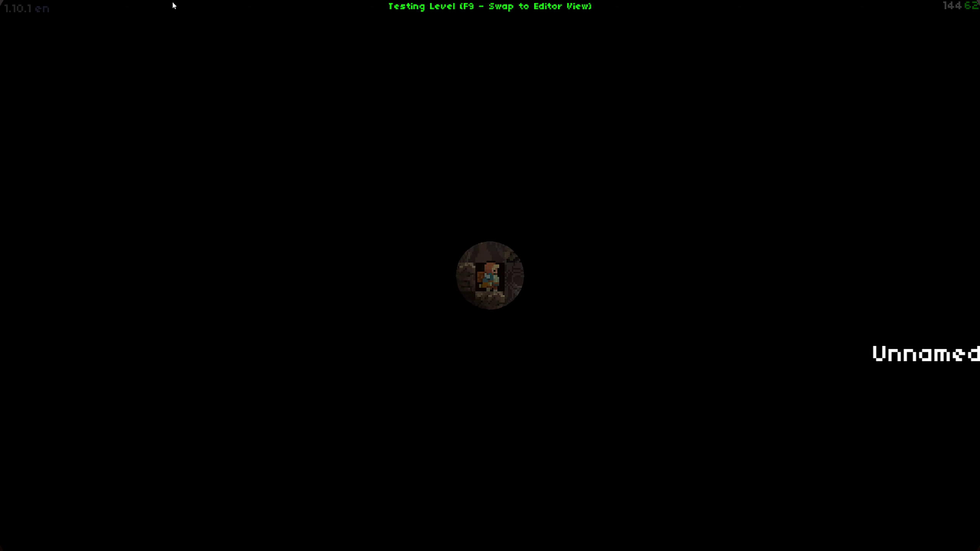
- Playtest the trap chamber, walking from the entrance door past the helm toward the BoulderTraps and back, and return to the editor
key("d")
key("a")
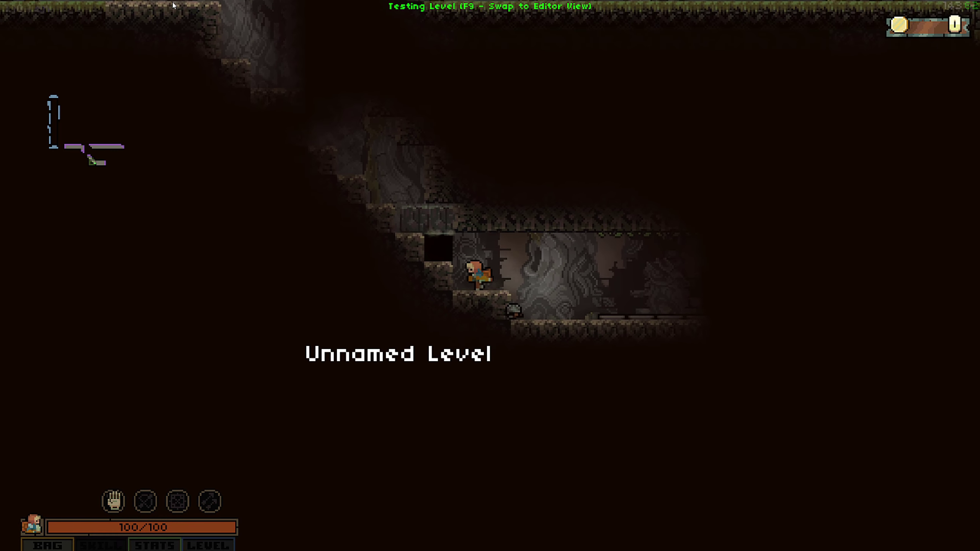
key("space")
key("a")
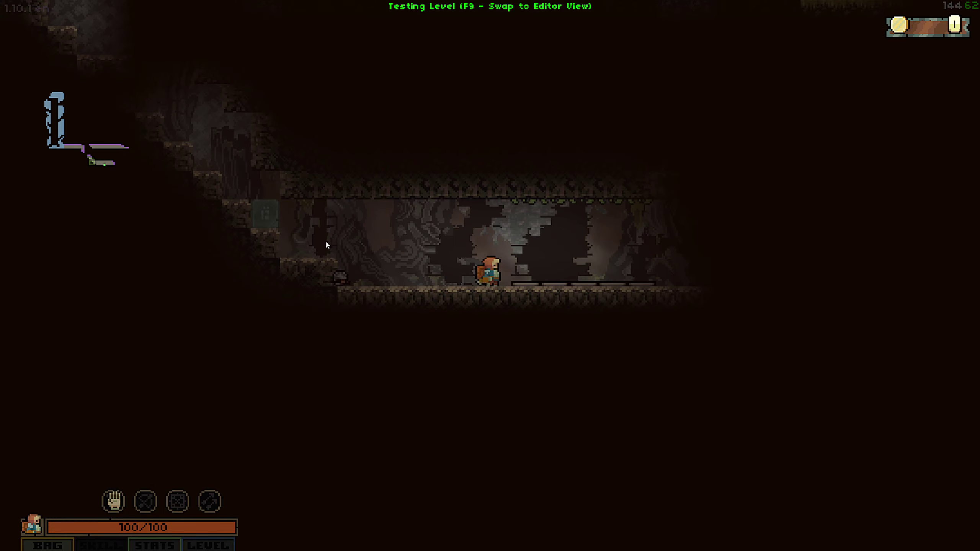
key("d")
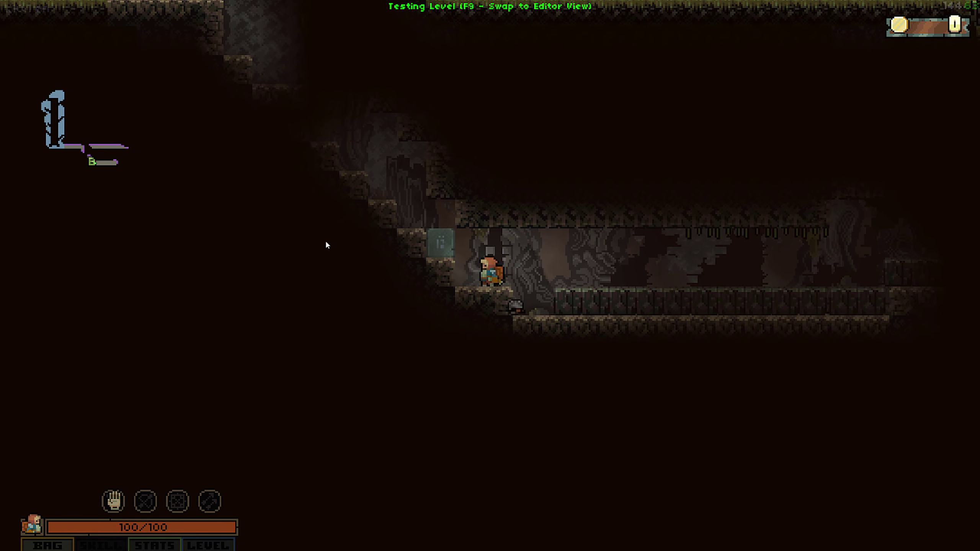
key("F9")
- Playtest a run across the BoulderTraps to the raised ledge by the exit door and return to the editor
key("F9")
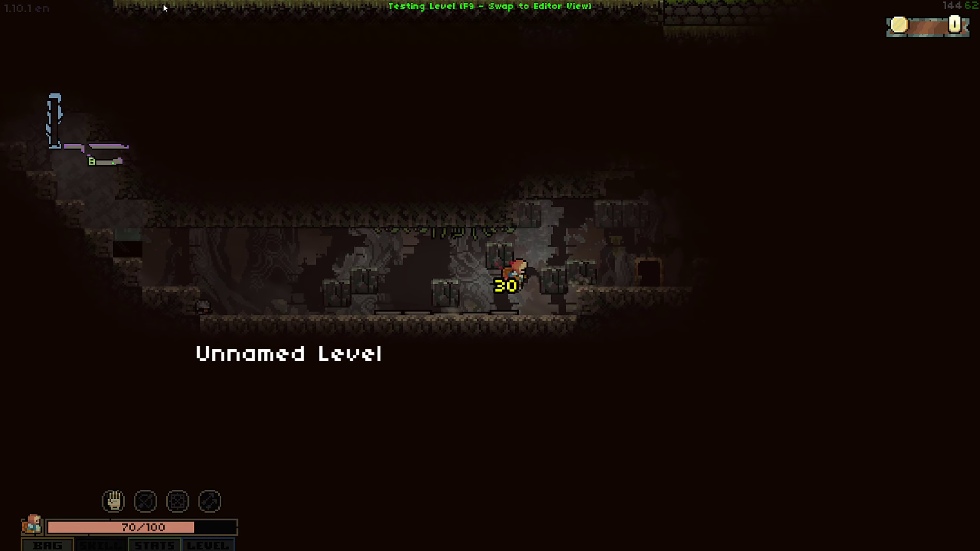
key("Right")
key("z")
key("Left")
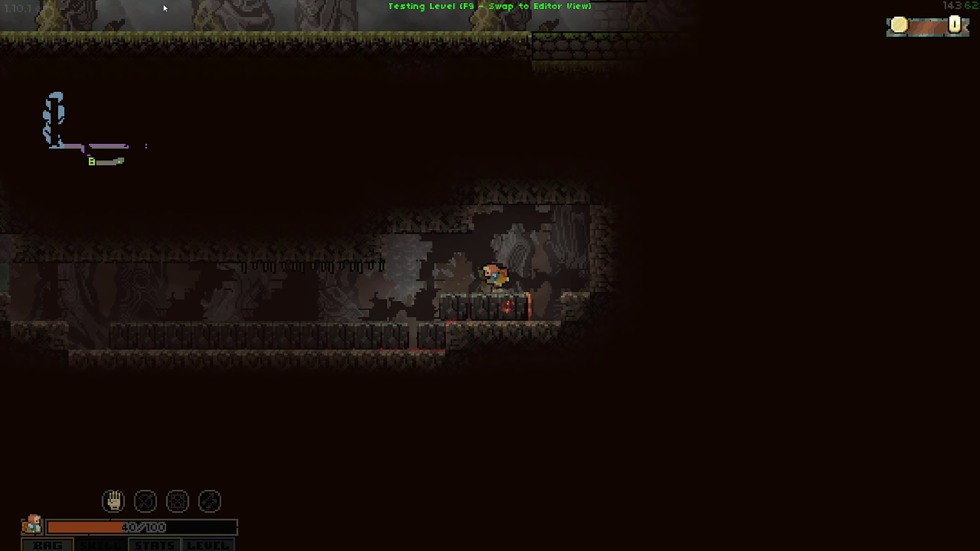
key("a")
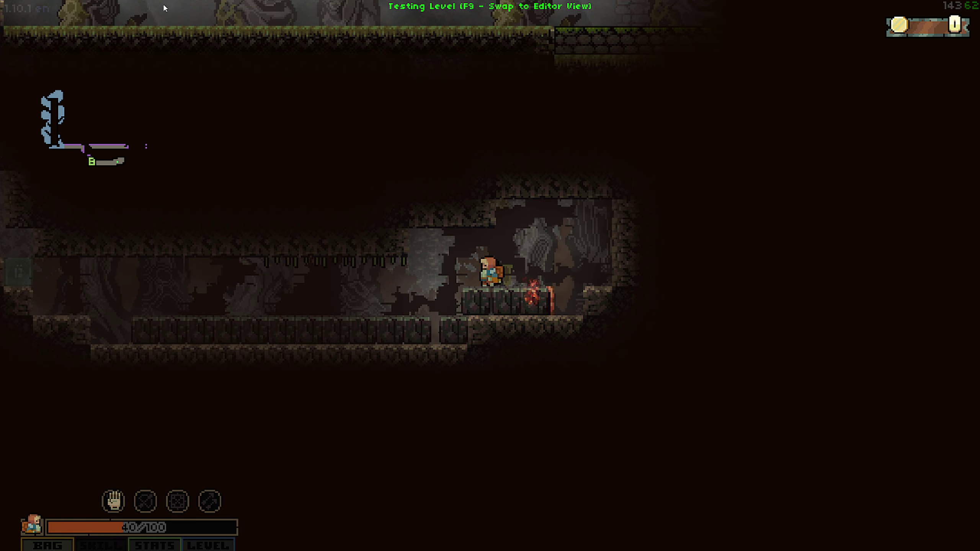
key("F9")
- Restart the room test, check the bag, and run across the chamber floor through the falling boulders
key("F9")
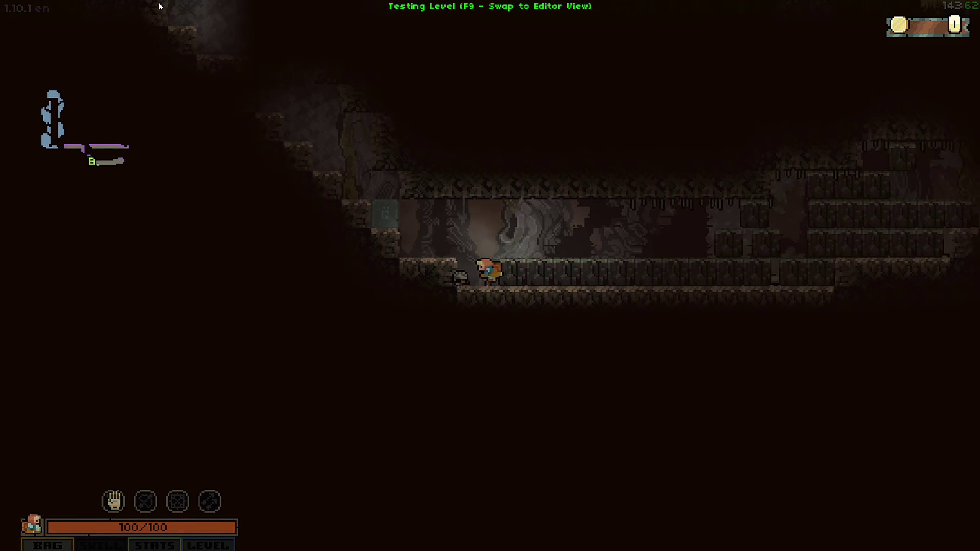
key("F9")
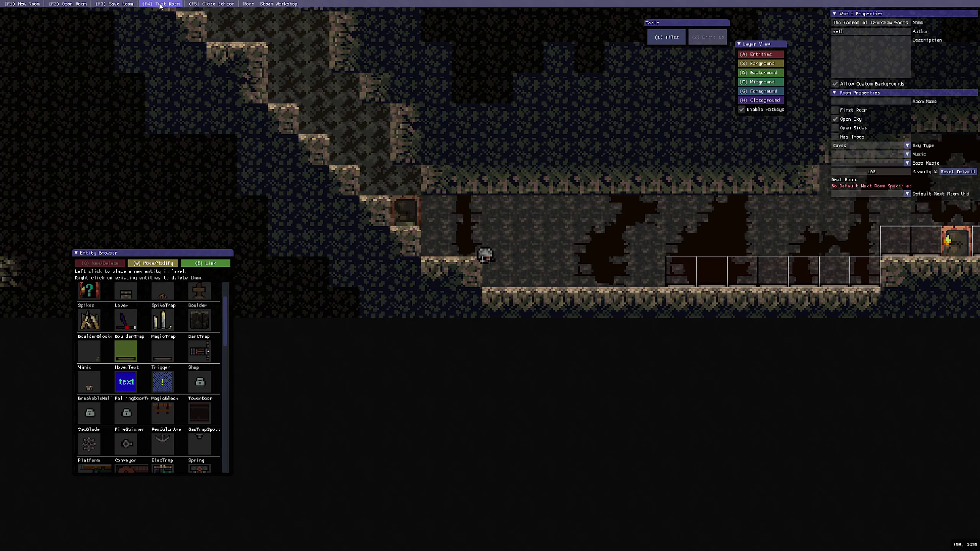
left_click(161, 3)
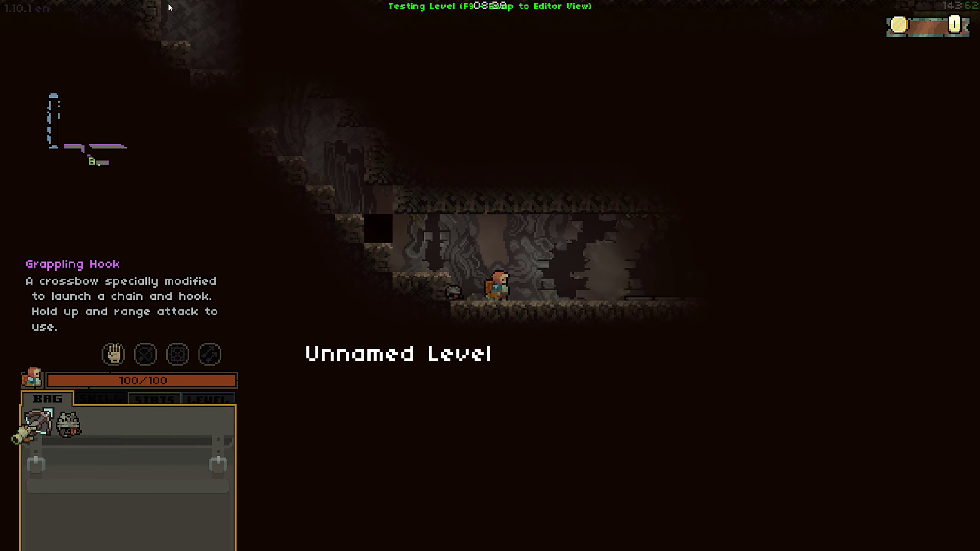
key("Right")
key("Tab")
key("Right")
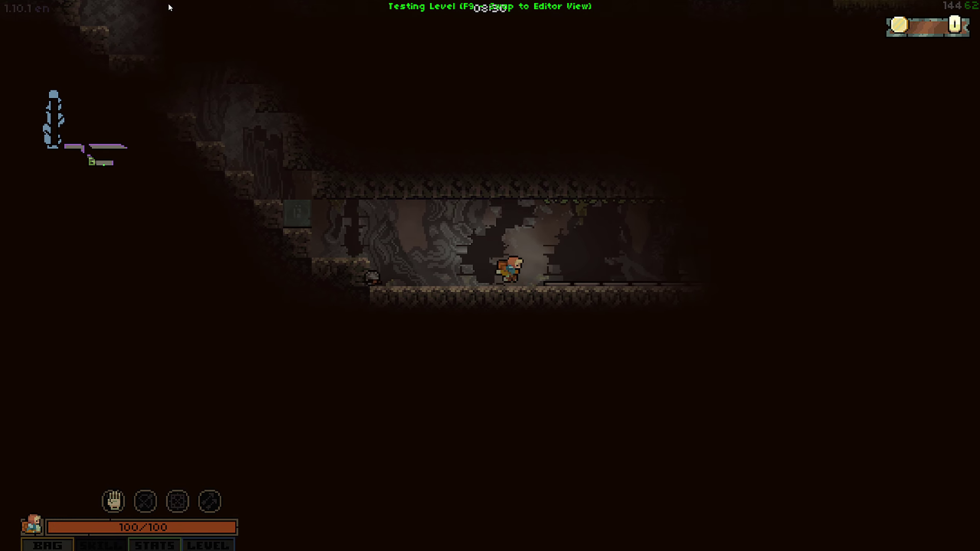
key("Right")
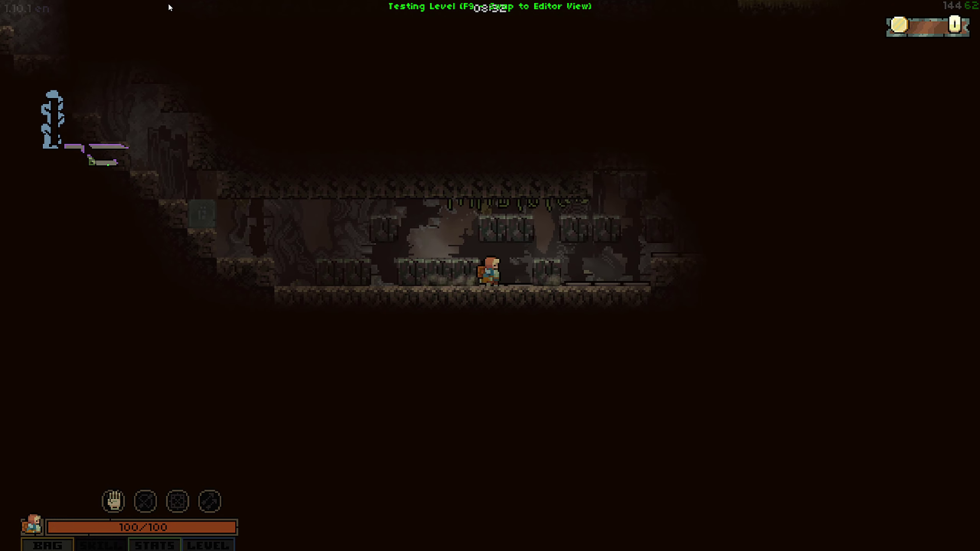
key("F9")
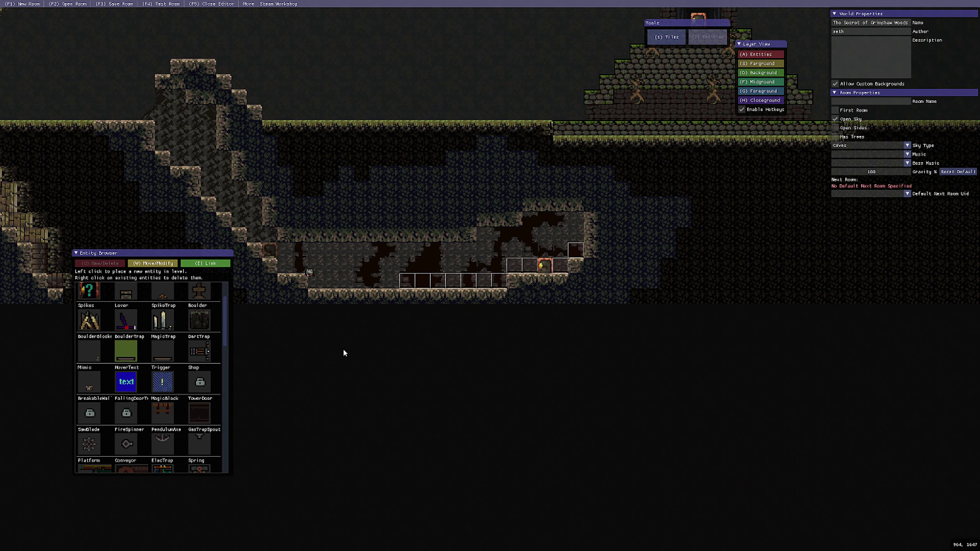
- Playtest the lowered-ceiling corridor, running across all BoulderTraps to the exit door on the ledge, and return to the editor
scroll(421, 342, "up", 3)
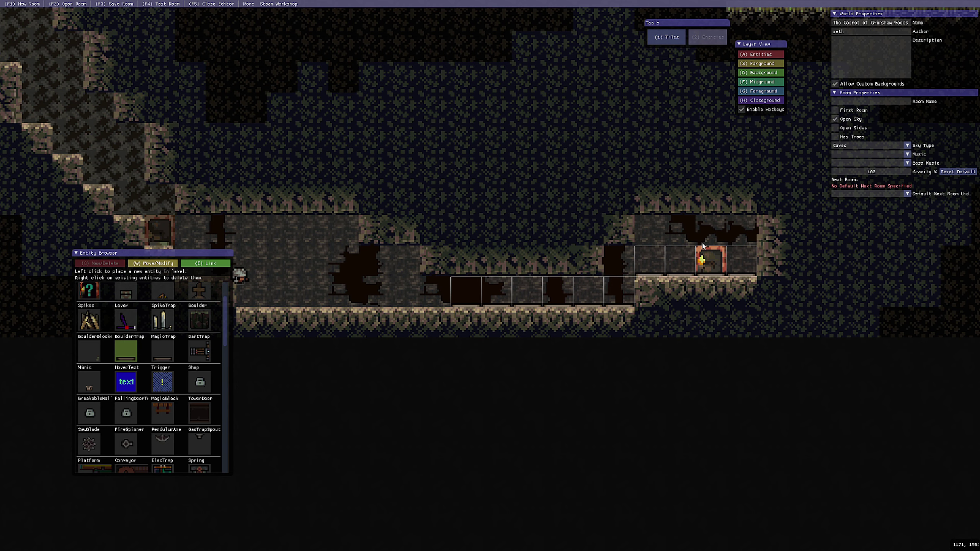
left_click(158, 4)
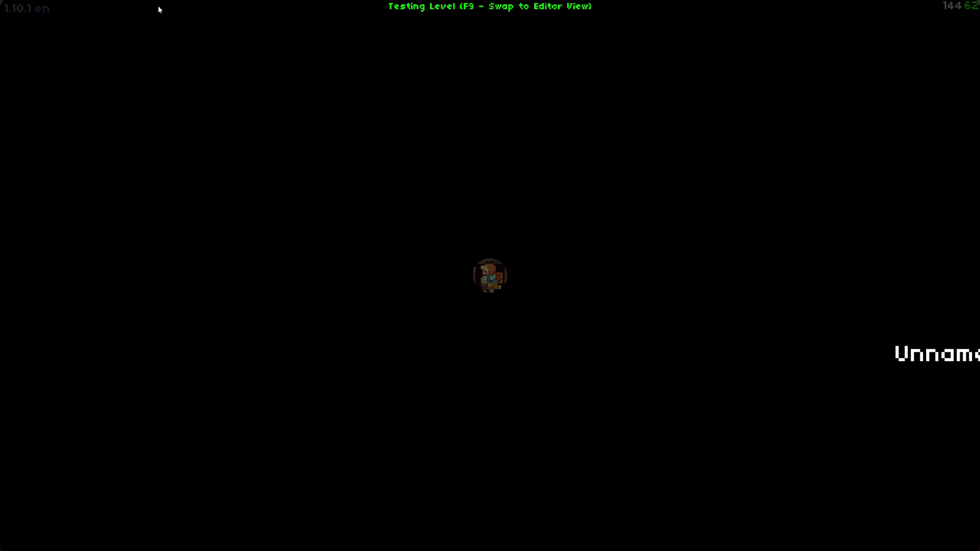
key("d")
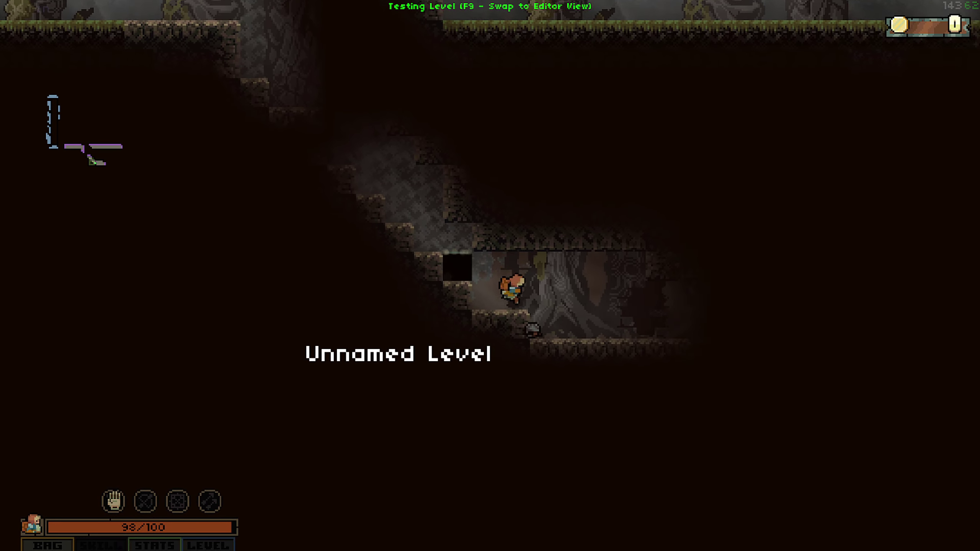
key("d")
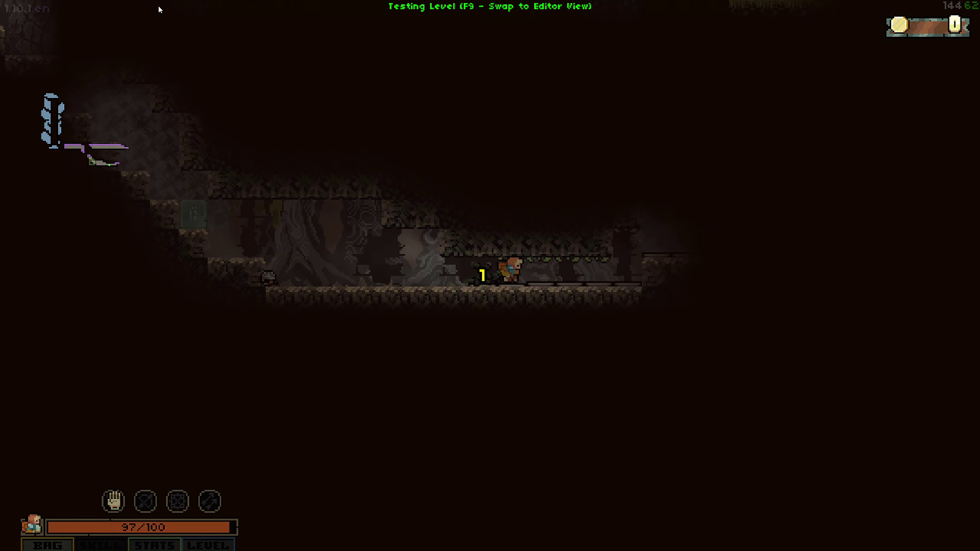
key("d")
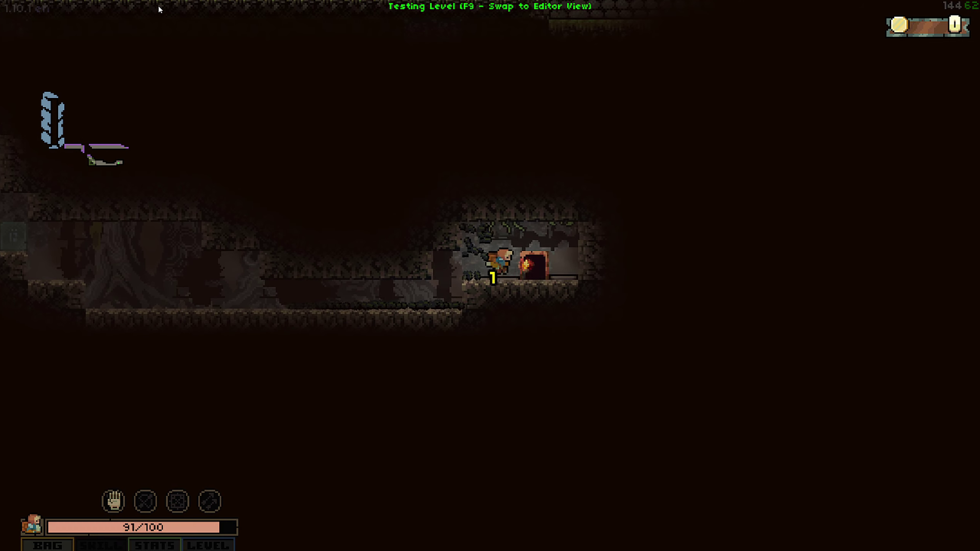
key("d")
key("a")
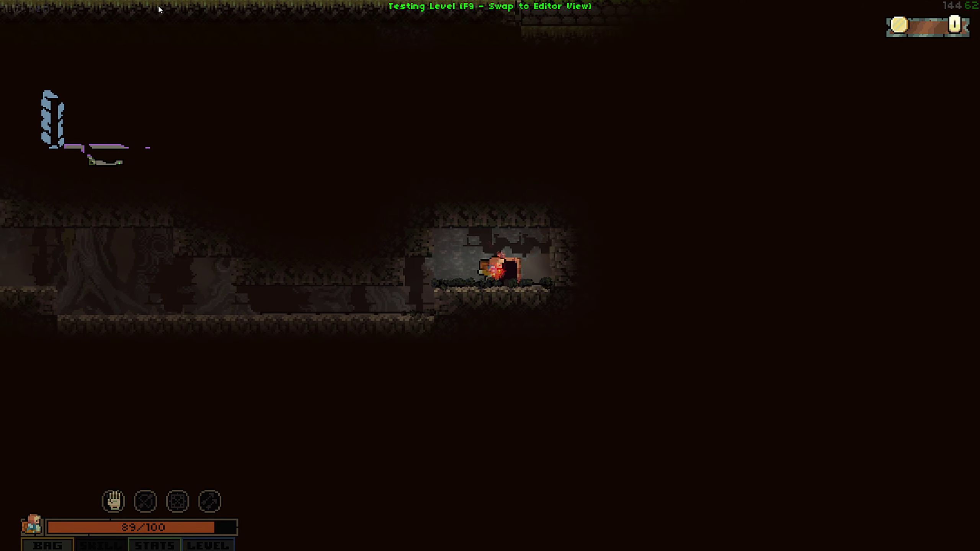
key("d")
key("F9")
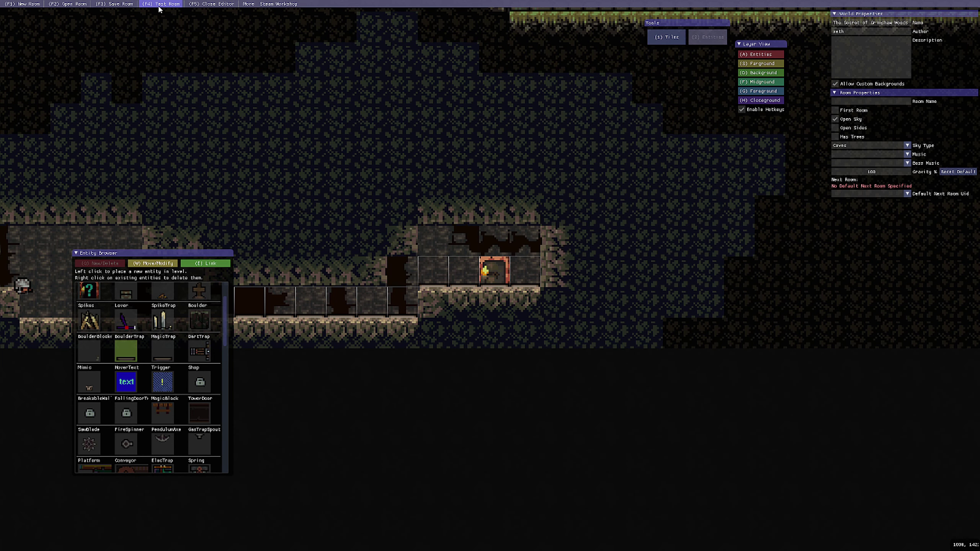
- Restart the room test and try the low boulder-trap corridor without the Hard Studded Helm equipped
left_click(160, 4)
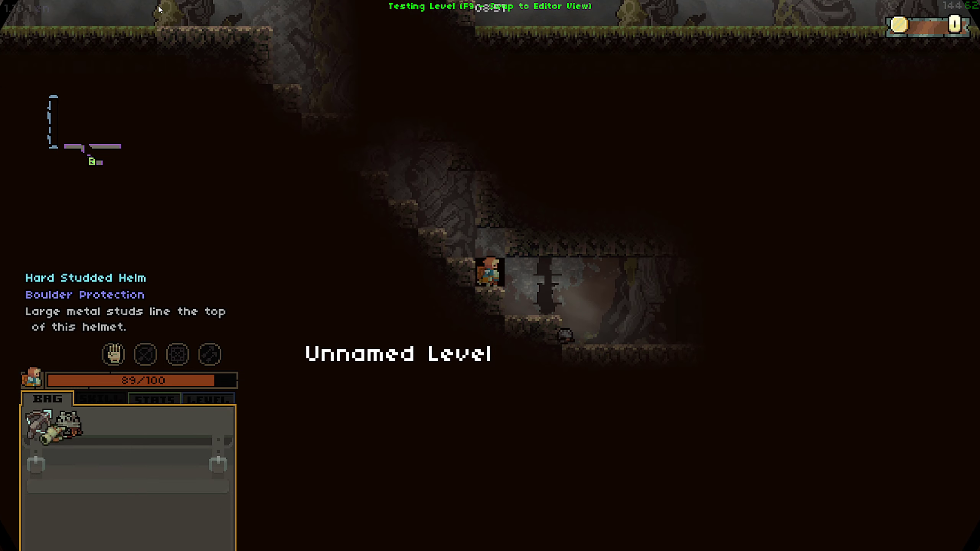
key("d")
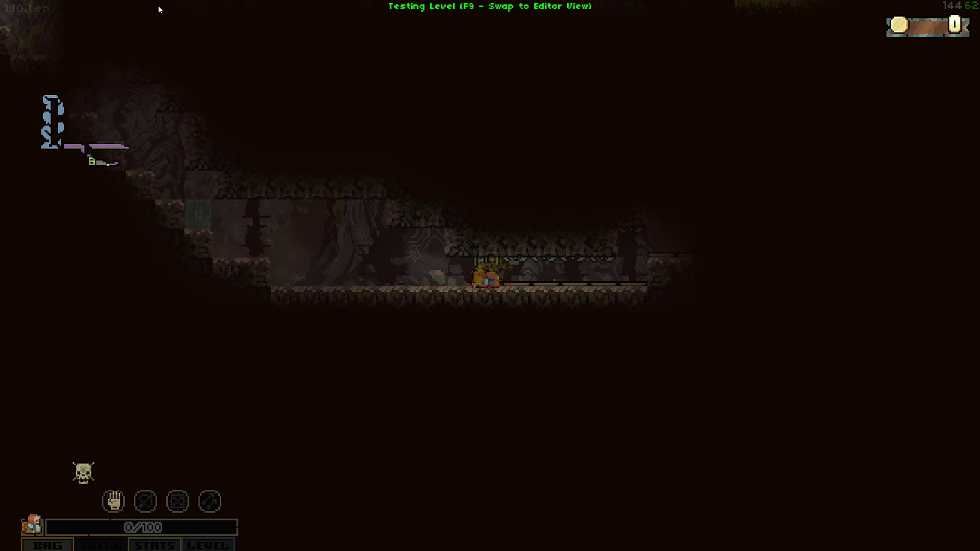
key("F9")
- Erase the midground ground tiles beyond the pyramid temple to form a wide stepped basin five tiles deep
middle_click_drag(833, 364, 501, 343)
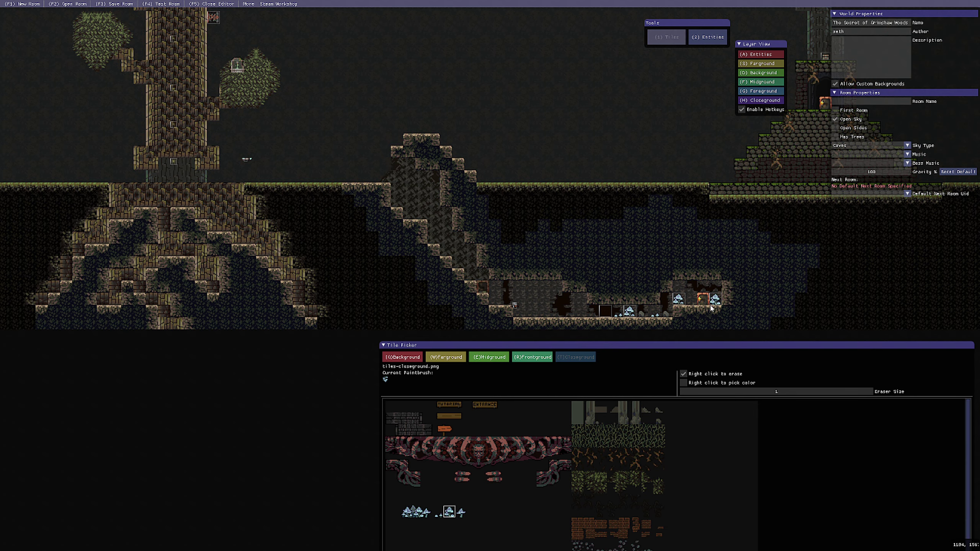
scroll(702, 308, "down", 3)
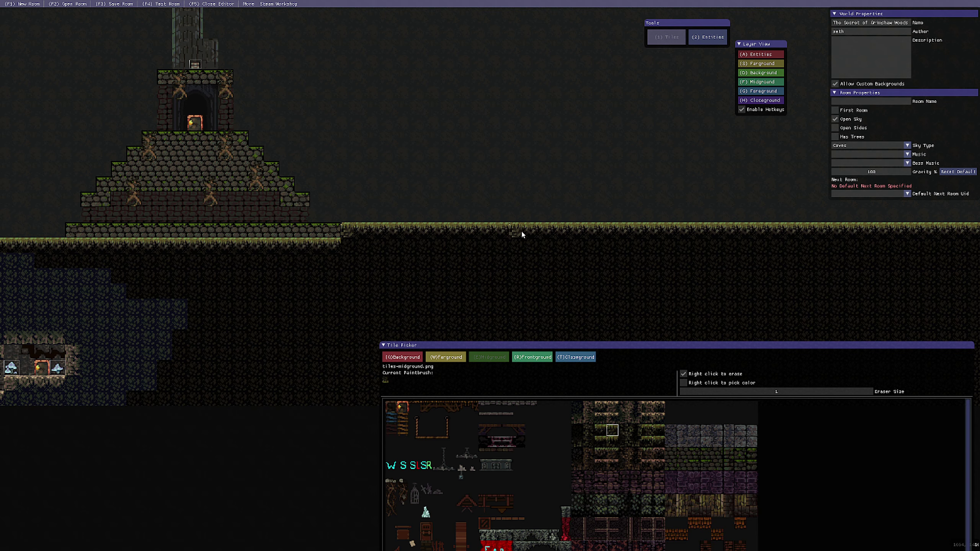
left_click_drag(647, 356, 613, 369)
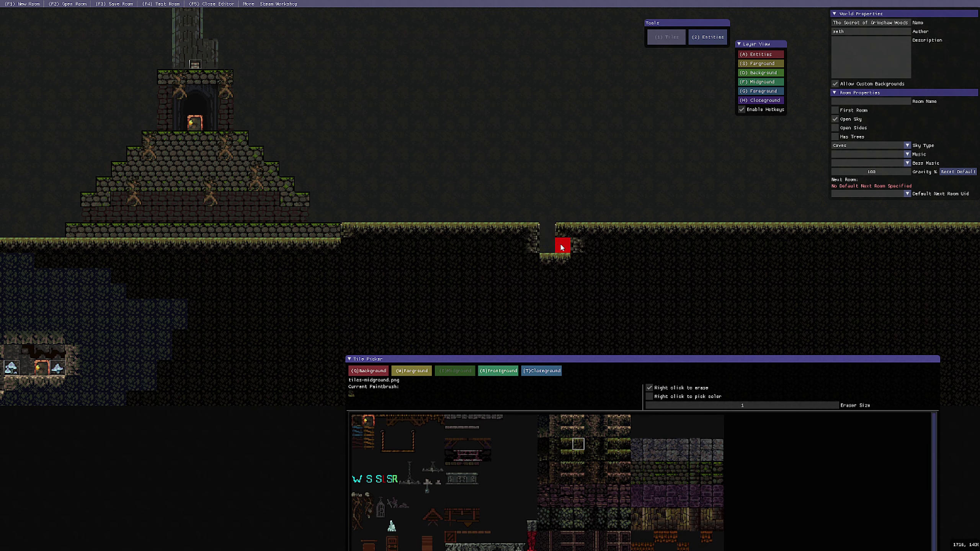
mouse_move(580, 227)
right_mouse_down()
mouse_move(580, 274)
mouse_move(625, 236)
mouse_move(911, 228)
right_mouse_up()
middle_click_drag(911, 228, 562, 205)
right_click_drag(562, 205, 268, 265)
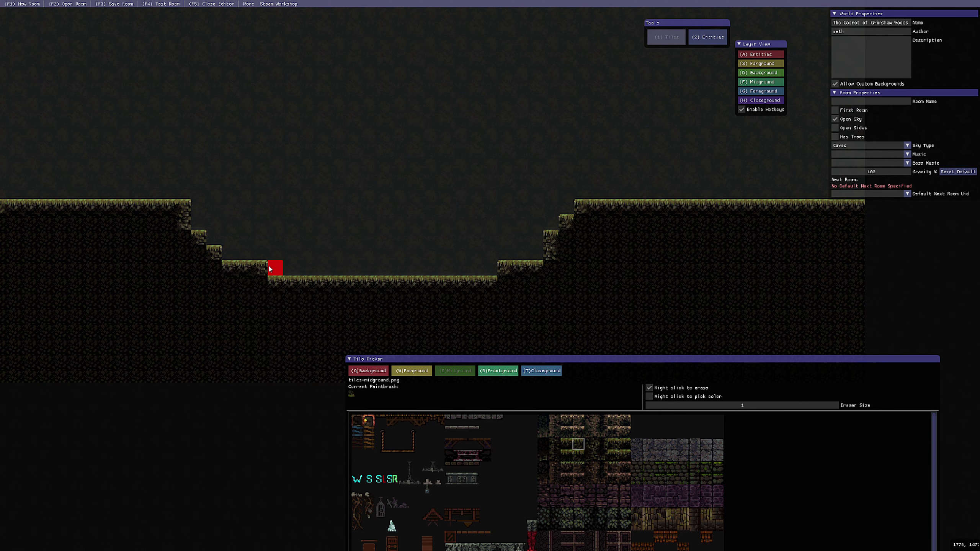
- Fill the whole basin up to ground level with the W midground tile
left_click_drag(391, 215, 391, 224)
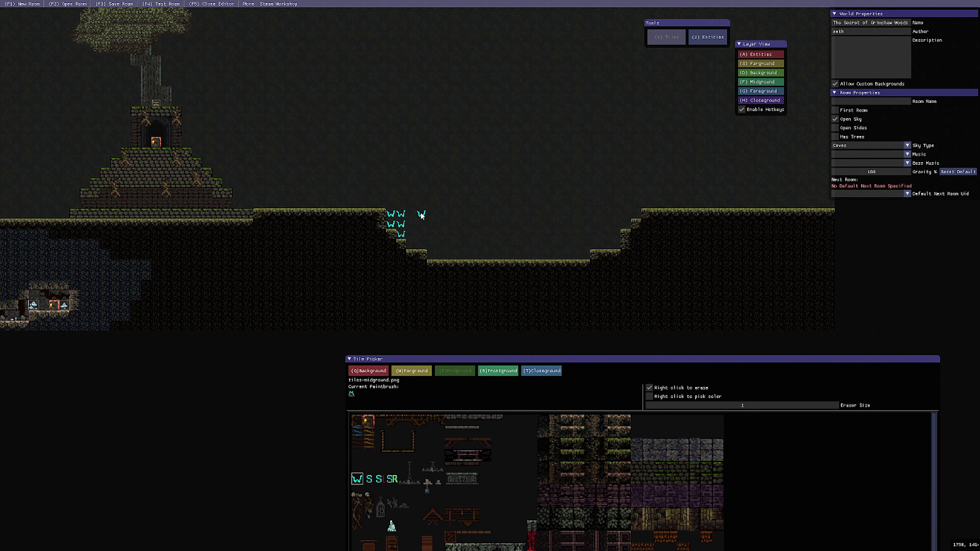
left_click_drag(414, 239, 564, 237)
left_click_drag(564, 237, 606, 233)
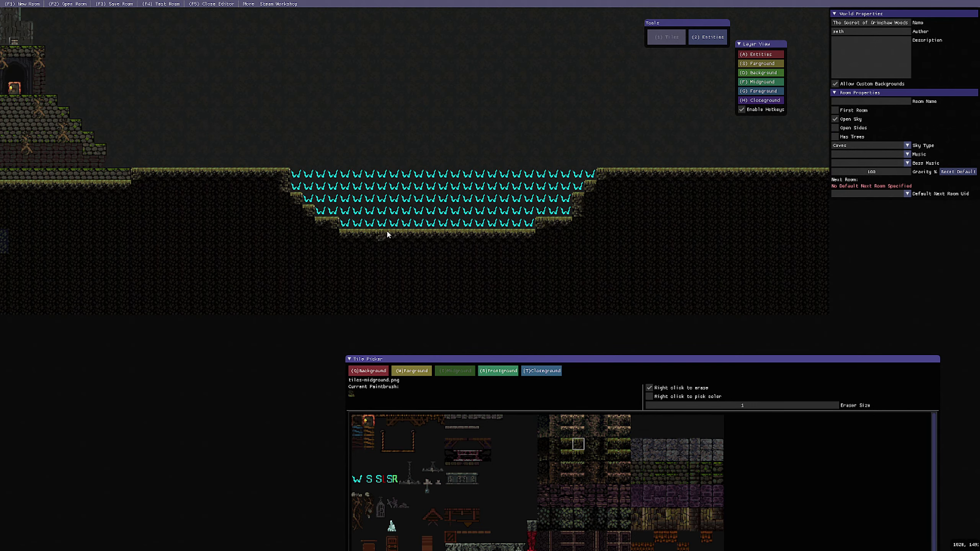
- Carve a one-tile-wide shaft four tiles deep from the middle of the basin floor, closing its bottom with a grassy dirt tile
scroll(425, 251, "up", 3)
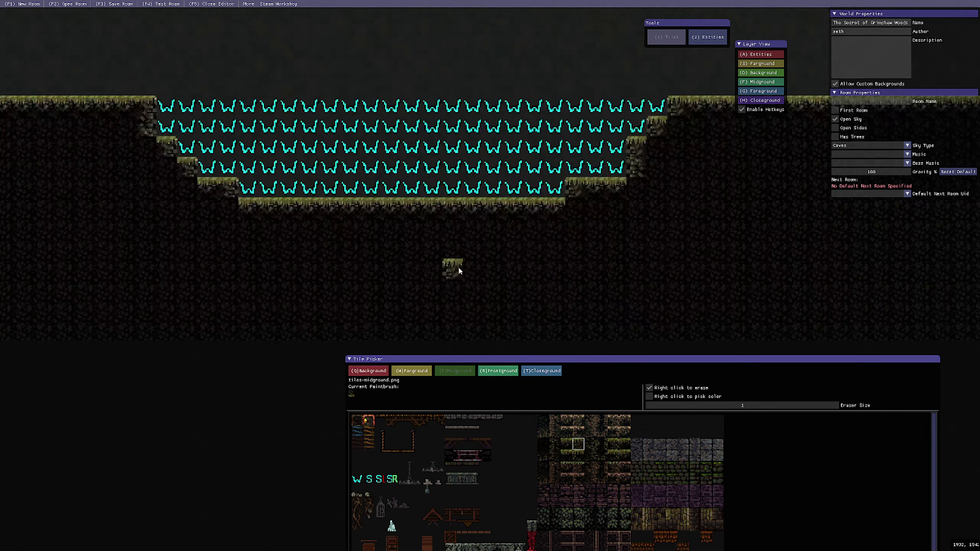
scroll(440, 250, "down", 1)
middle_click_drag(418, 239, 499, 203)
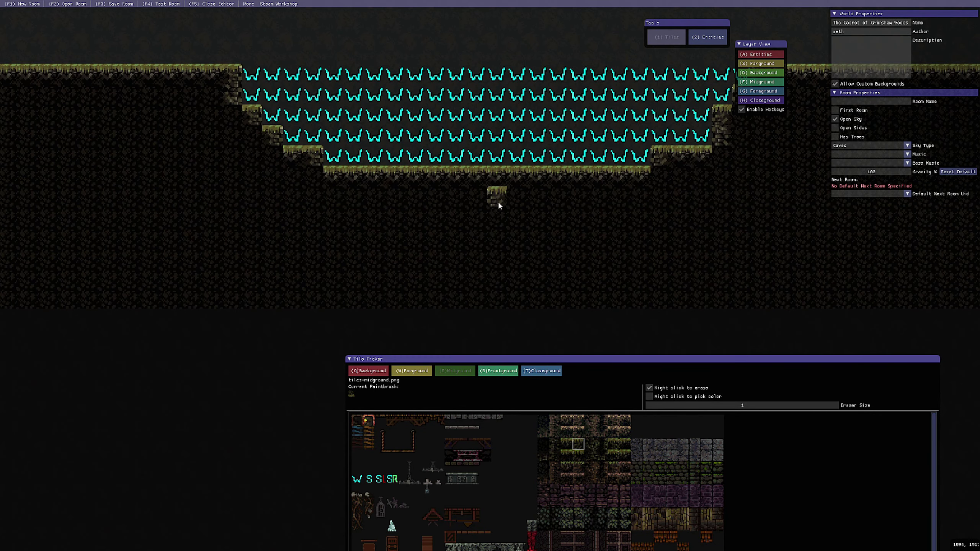
right_click(477, 177)
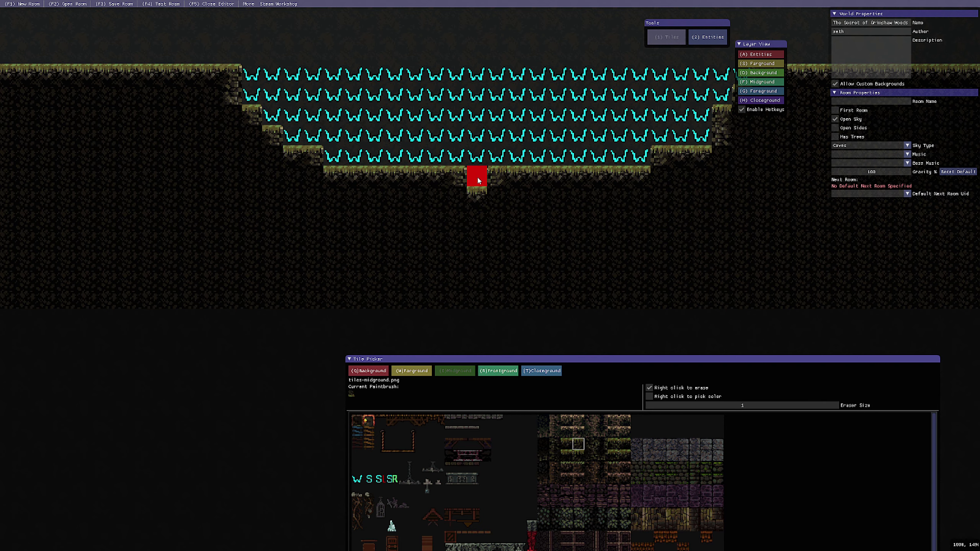
right_click_drag(479, 183, 480, 255)
scroll(480, 256, "down", 2)
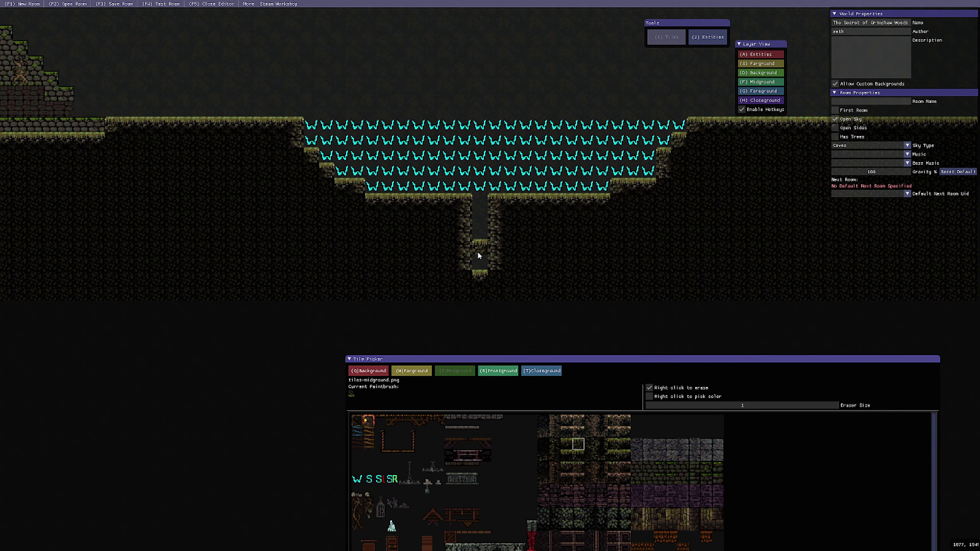
left_click(483, 261)
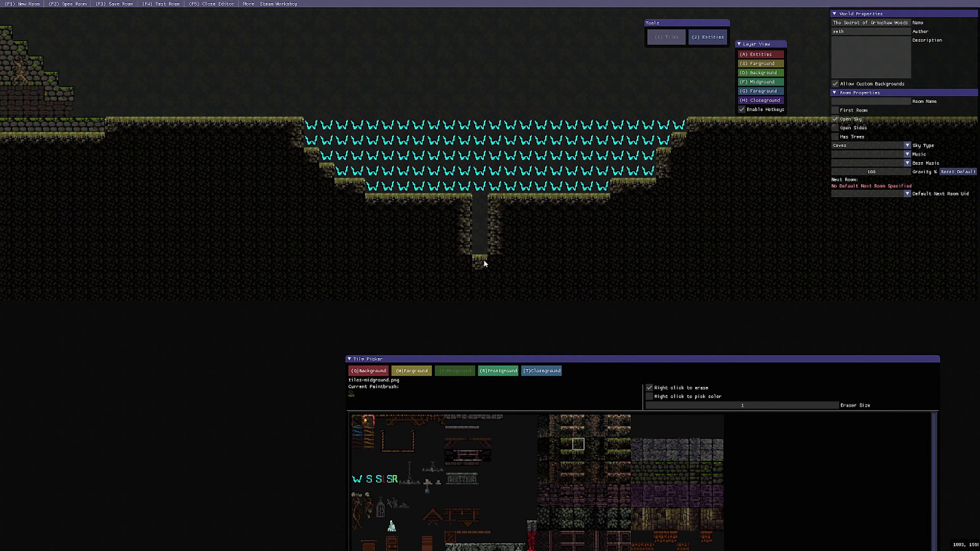
- Carve a winding tunnel from the shaft's foot beneath the basin to a small chamber near the room's far edge
right_click_drag(440, 249, 554, 229)
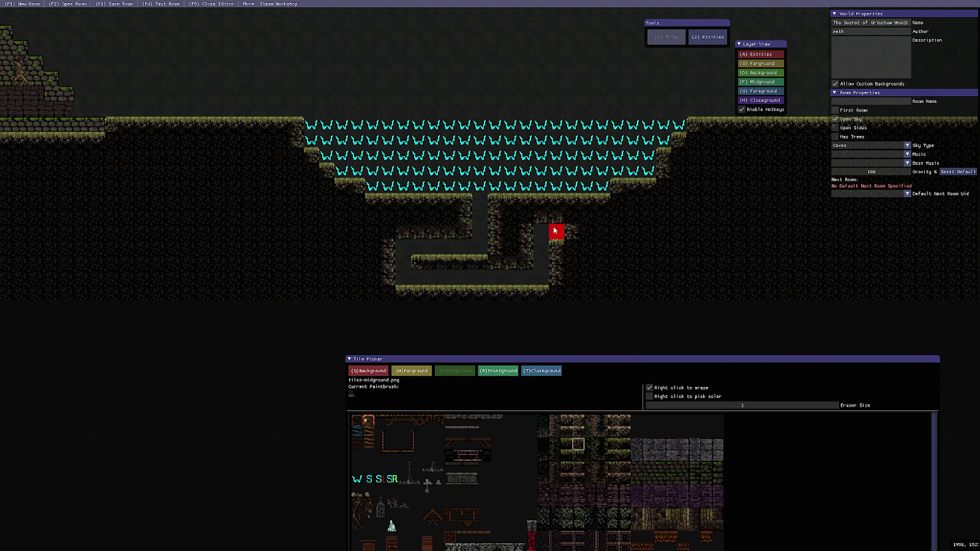
middle_click_drag(554, 228, 375, 222)
mouse_move(375, 222)
right_mouse_down()
mouse_move(547, 223)
mouse_move(745, 261)
mouse_move(770, 225)
right_mouse_up()
mouse_move(762, 241)
middle_mouse_down()
mouse_move(614, 239)
mouse_move(636, 239)
middle_mouse_up()
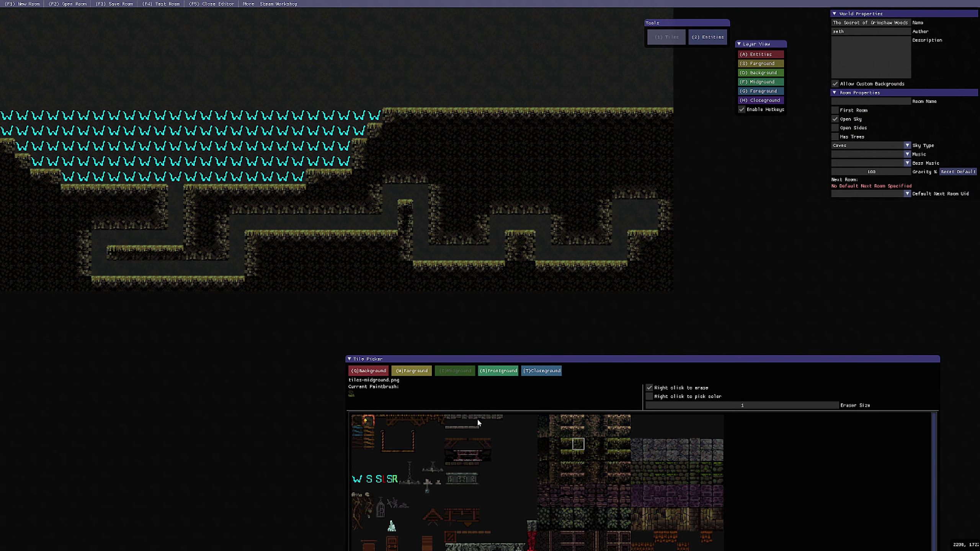
- Place the red-framed glowing midground tile on the floor of the small chamber at the tunnel's far end
left_click(367, 424)
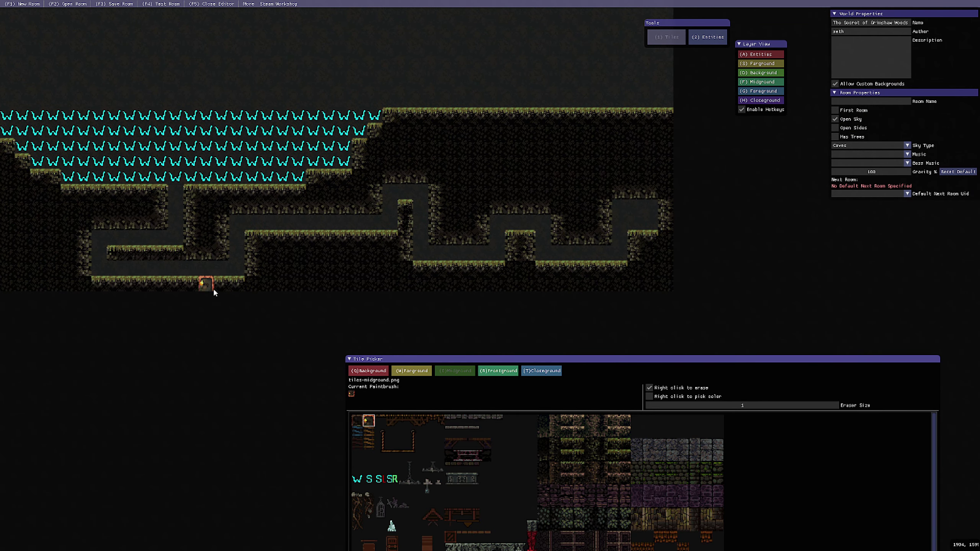
left_click(649, 227)
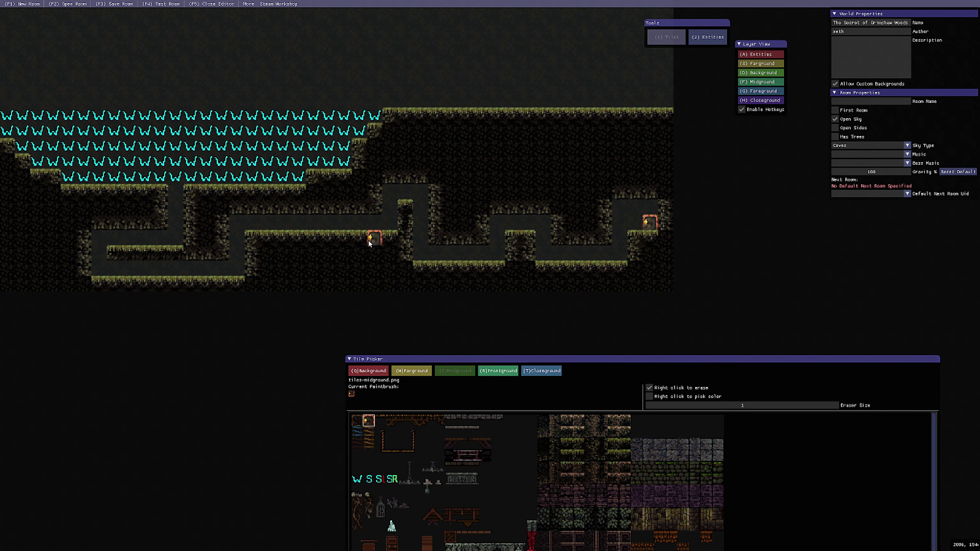
- Extend the tunnels into a branching maze beneath the basin and towards the pyramid, using grassy dirt tiles for the edges
left_click(569, 445)
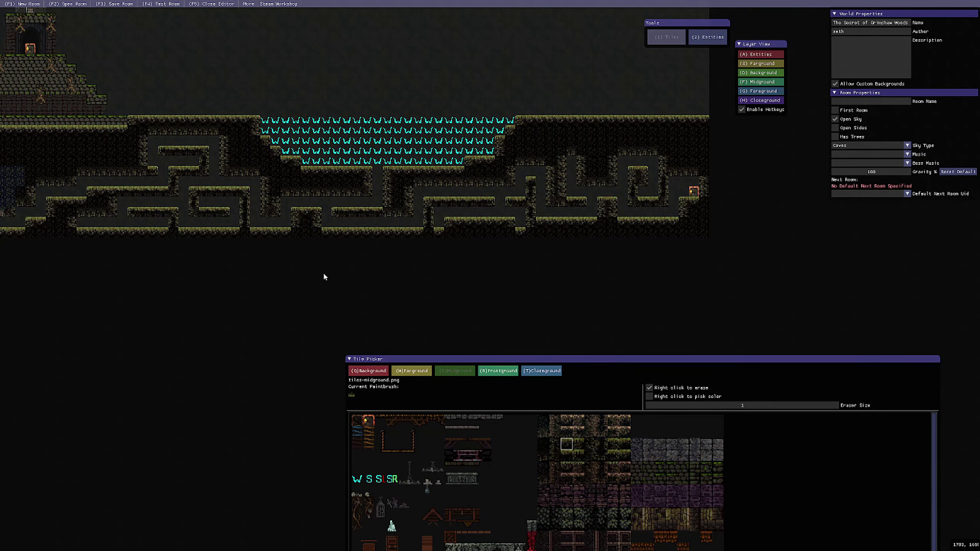
mouse_move(409, 290)
middle_mouse_down()
mouse_move(351, 273)
mouse_move(471, 267)
middle_mouse_up()
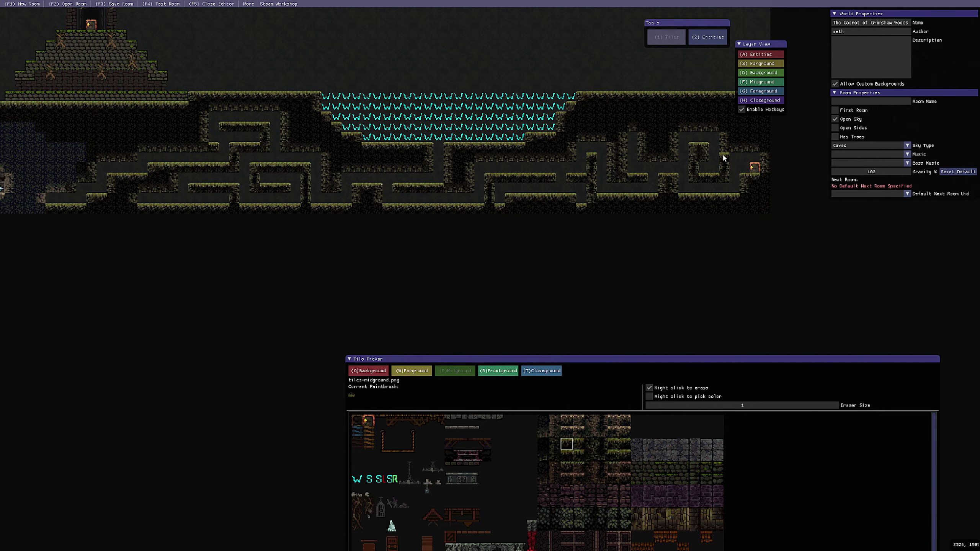
scroll(429, 265, "up", 2)
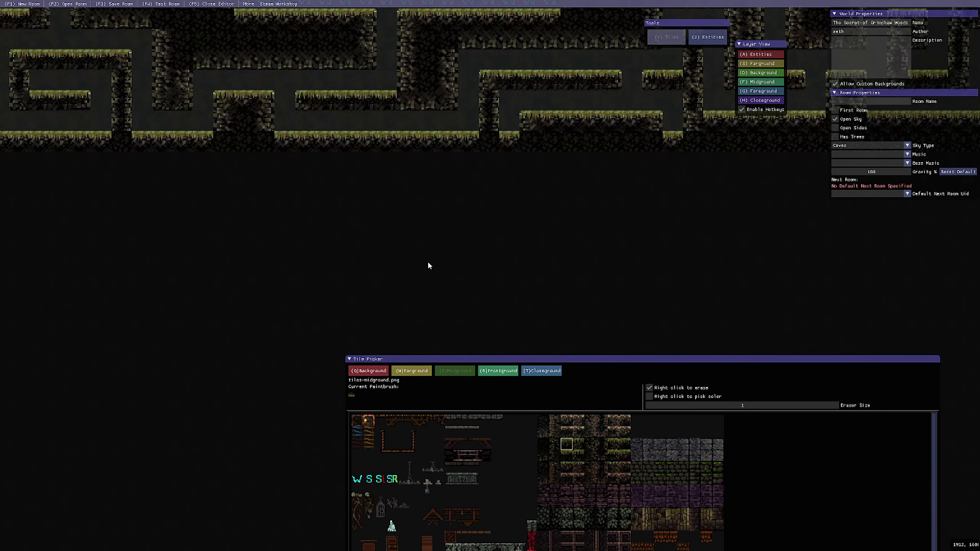
scroll(429, 266, "down", 1)
middle_click_drag(436, 230, 817, 324)
scroll(415, 266, "up", 1)
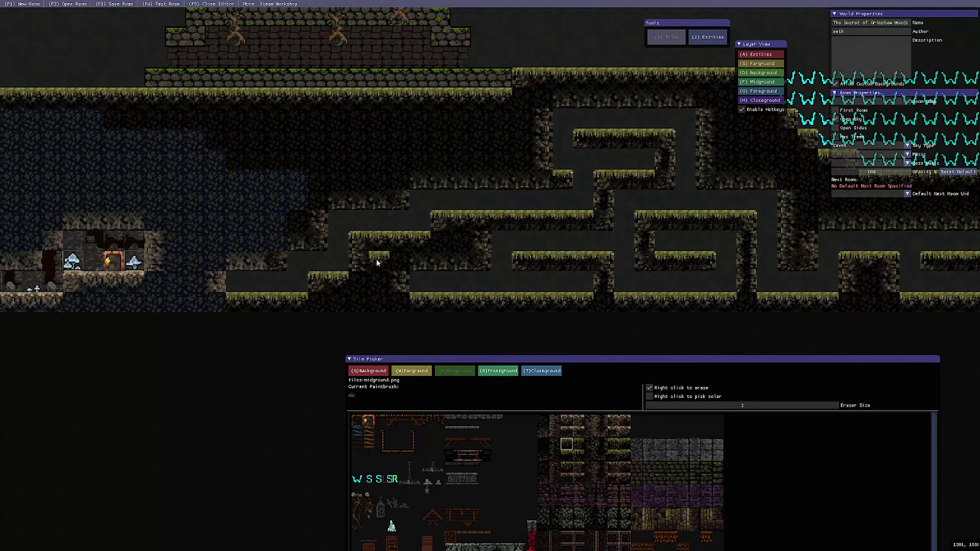
middle_click_drag(377, 263, 425, 250)
- Place a chest entity inside the small enclosed loop of the maze between the pyramid and the basin
key("2")
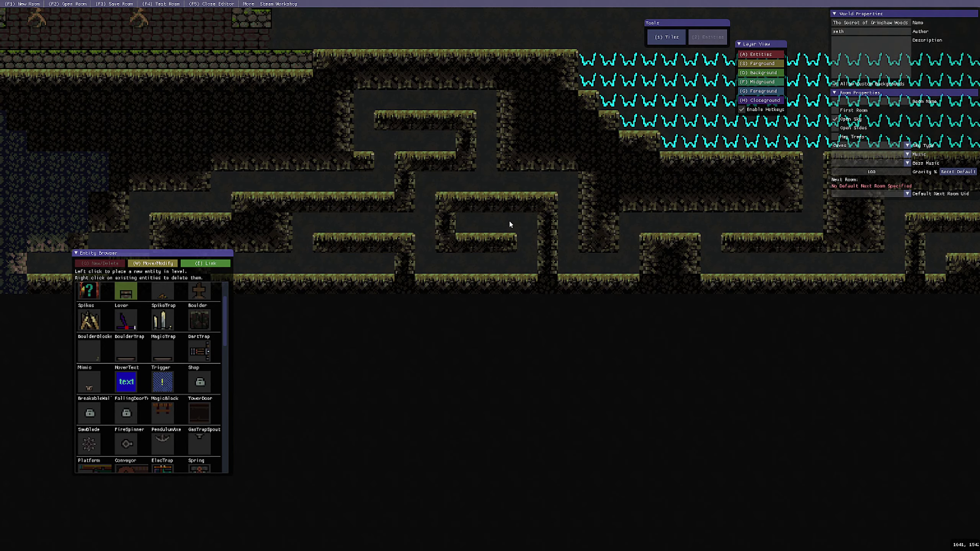
left_click(461, 221)
scroll(597, 315, "down", 3)
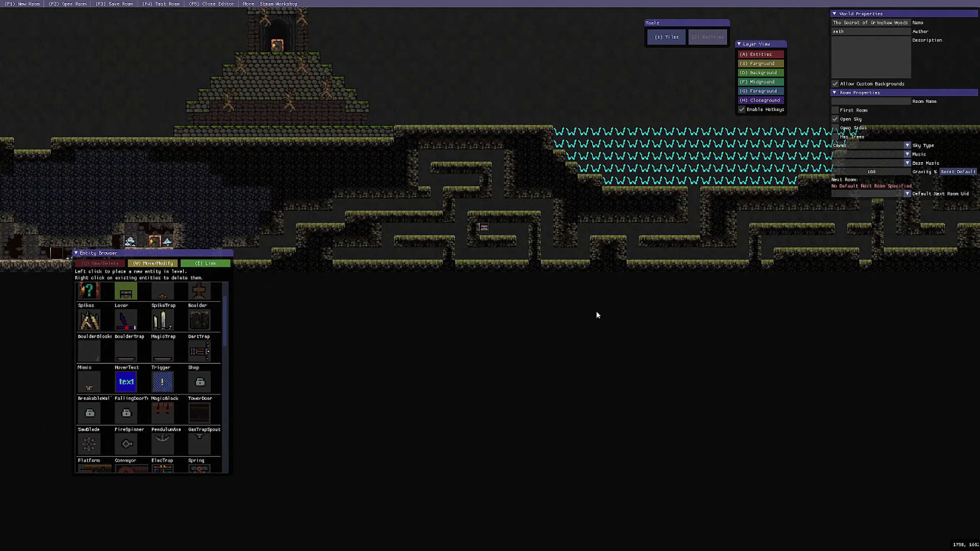
- Inspect the tunnel maze from the chest, past the basin's shaft, to the chamber near the room's far edge
scroll(686, 183, "up", 2)
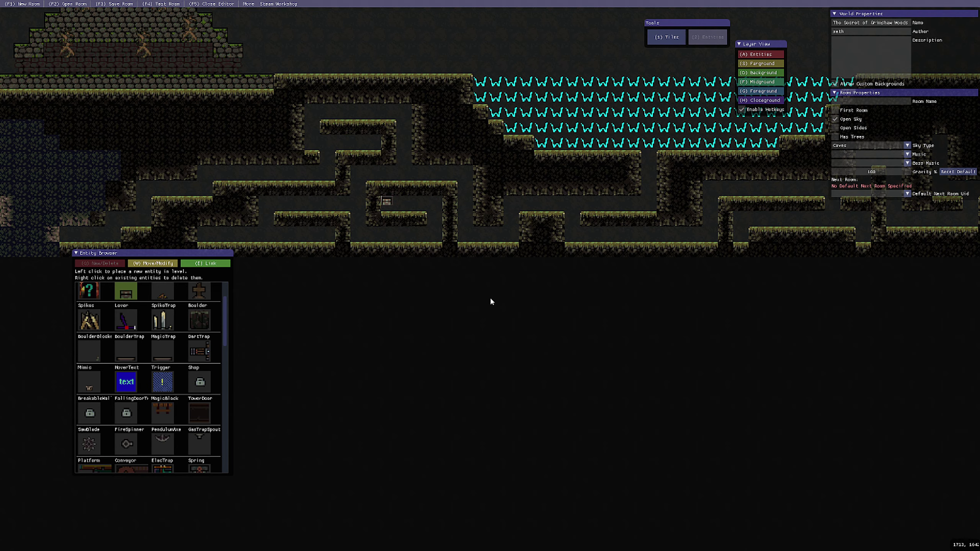
scroll(490, 298, "down", 1)
middle_click_drag(490, 298, 266, 259)
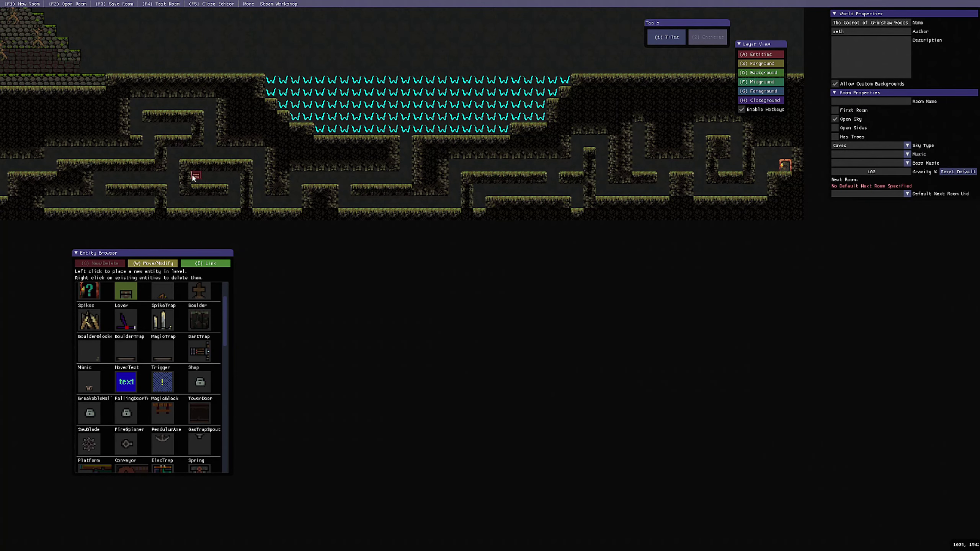
middle_click_drag(442, 291, 353, 288)
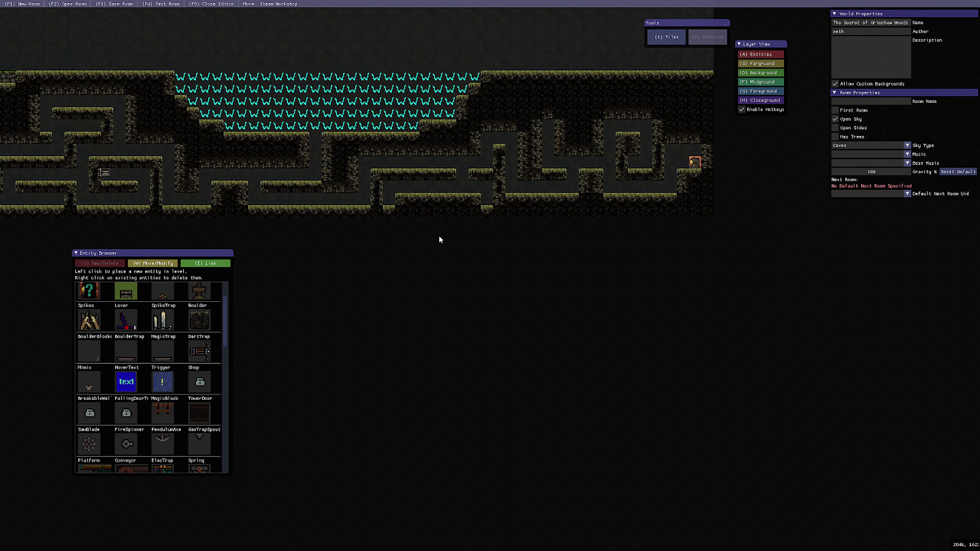
middle_click_drag(438, 236, 498, 275)
scroll(362, 226, "down", 1)
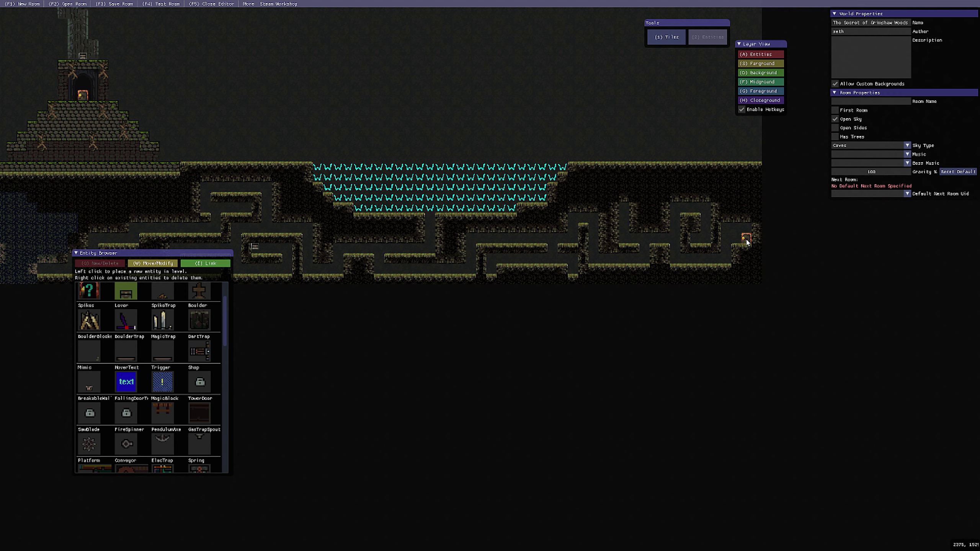
middle_click_drag(431, 198, 476, 173)
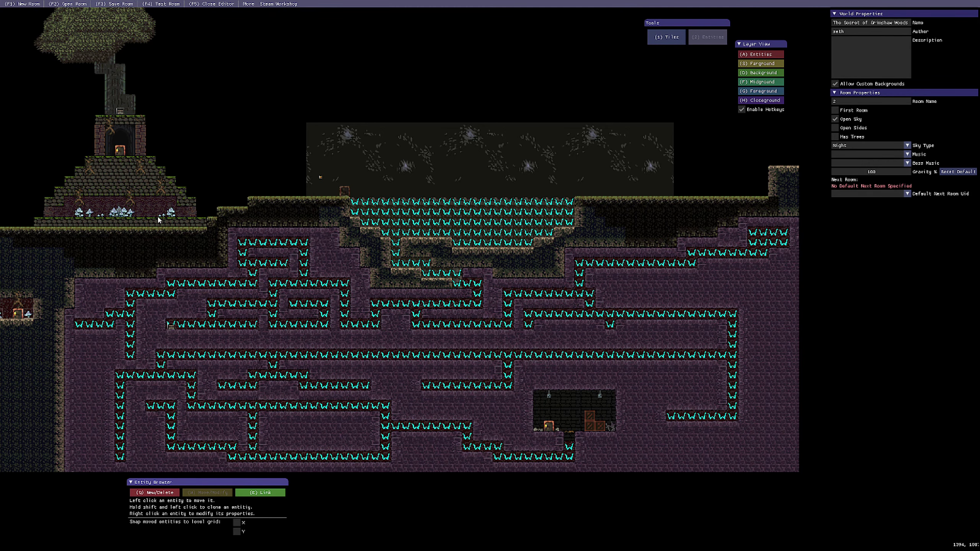
- Examine the finished room, from the giant tree and cave past the pyramid to the flooded purple-brick maze and its hidden chamber
middle_click_drag(215, 234, 661, 262)
scroll(594, 269, "down", 1)
middle_click_drag(291, 265, 542, 282)
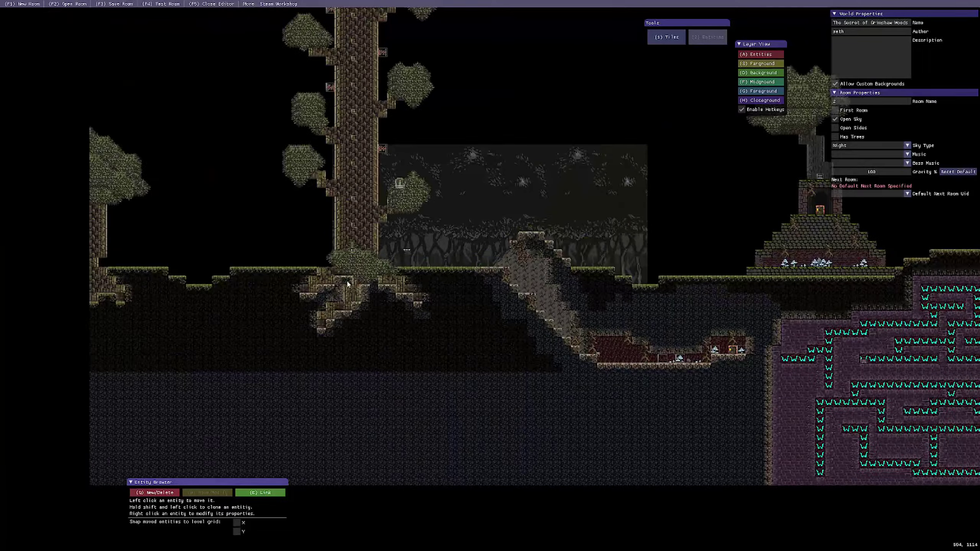
middle_click_drag(778, 358, 458, 360)
scroll(458, 360, "up", 1)
middle_click_drag(530, 353, 480, 337)
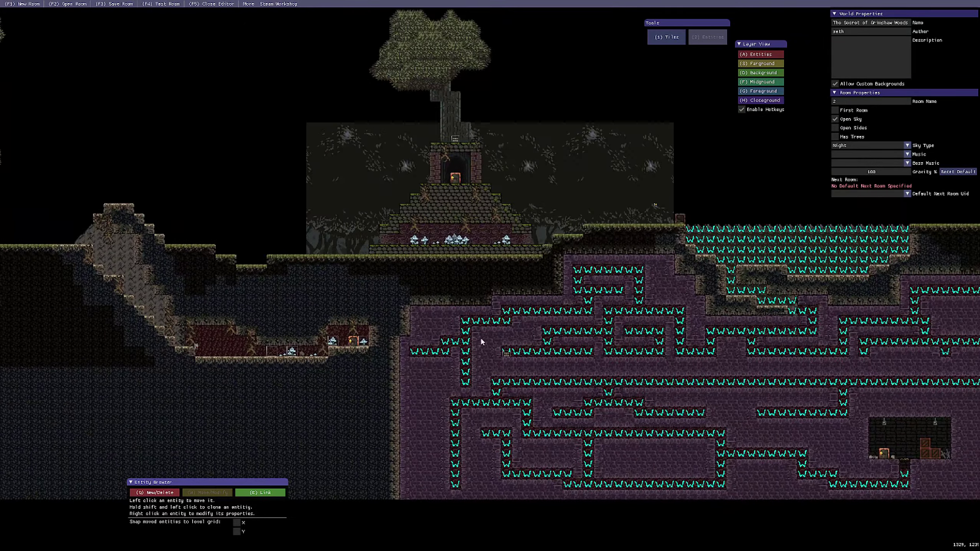
middle_click_drag(596, 337, 384, 340)
scroll(542, 353, "up", 1)
middle_click_drag(538, 353, 432, 246)
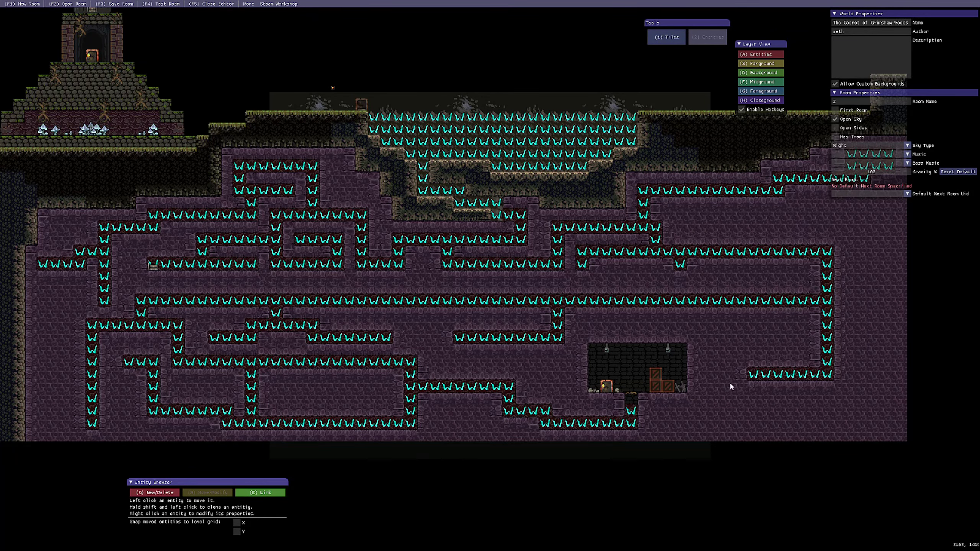
middle_click_drag(731, 386, 645, 381)
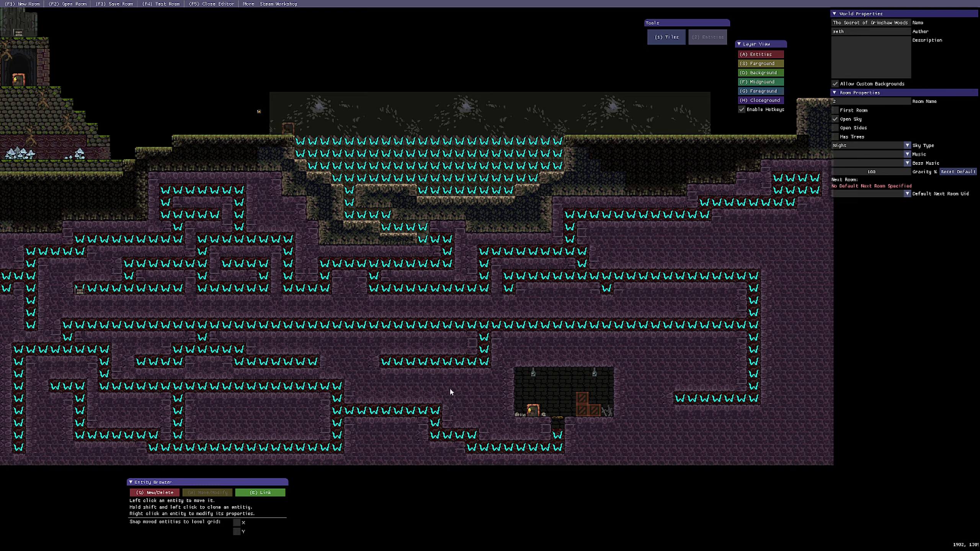
scroll(435, 332, "down", 1)
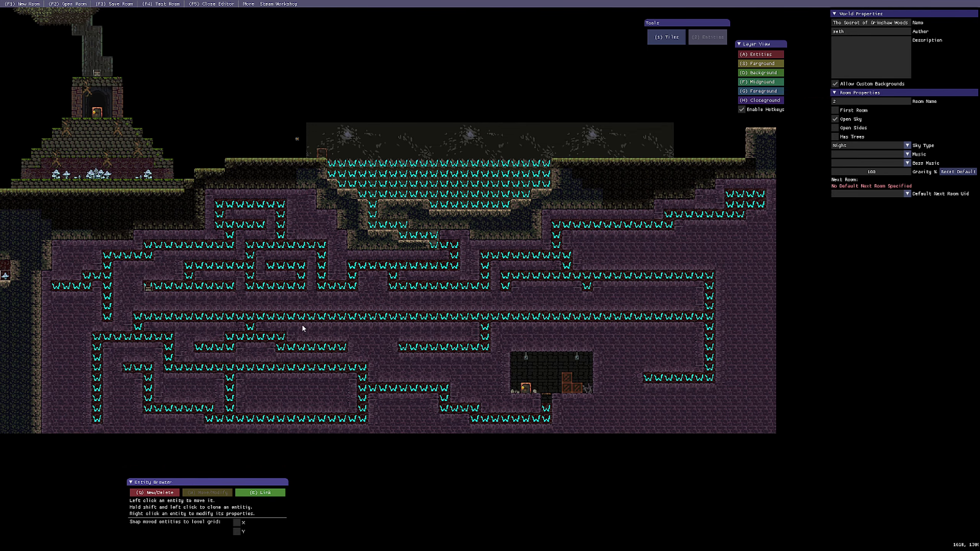
- Change the gold item floating beside the lake to a Ring of Elrien, filtering the item list by "ring"
scroll(298, 143, "up", 1)
middle_click_drag(298, 142, 360, 226)
scroll(303, 205, "up", 1)
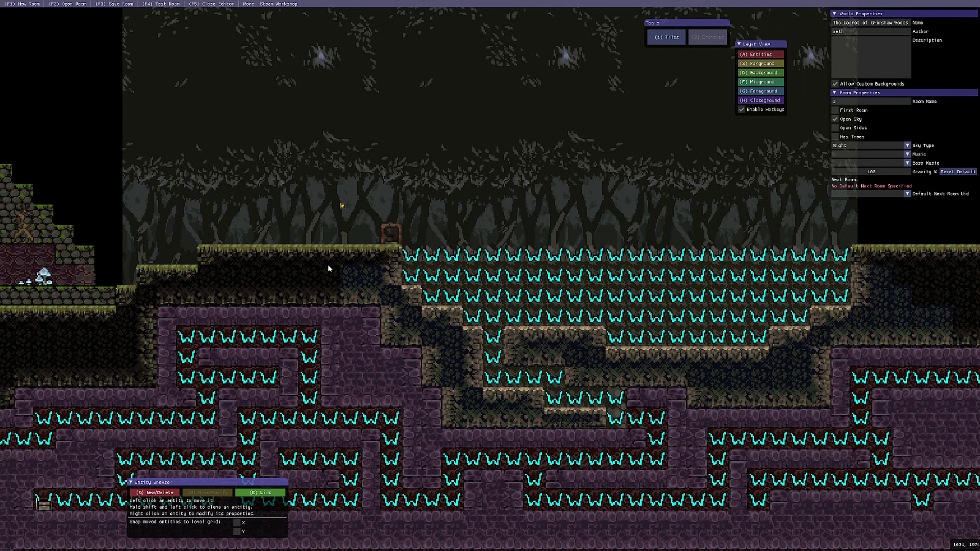
right_click(341, 205)
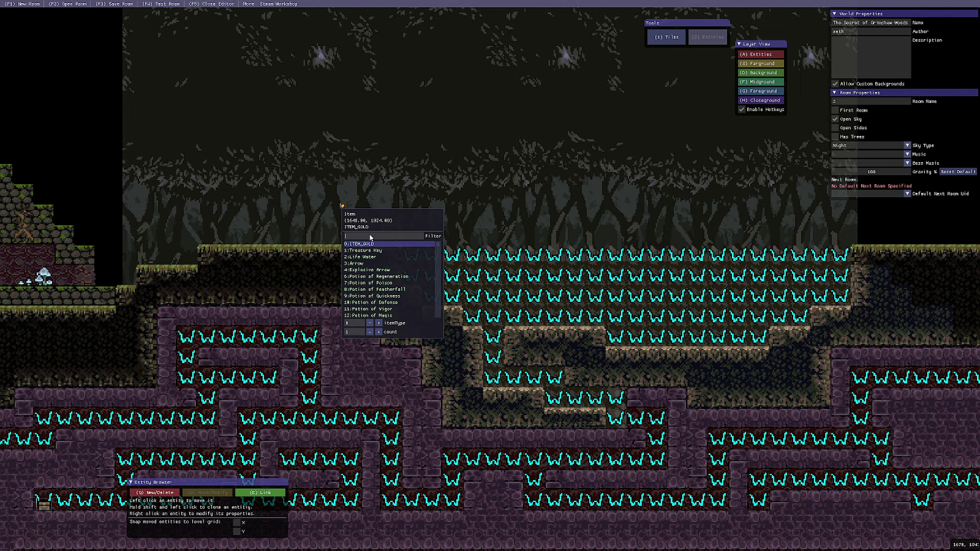
type("ring")
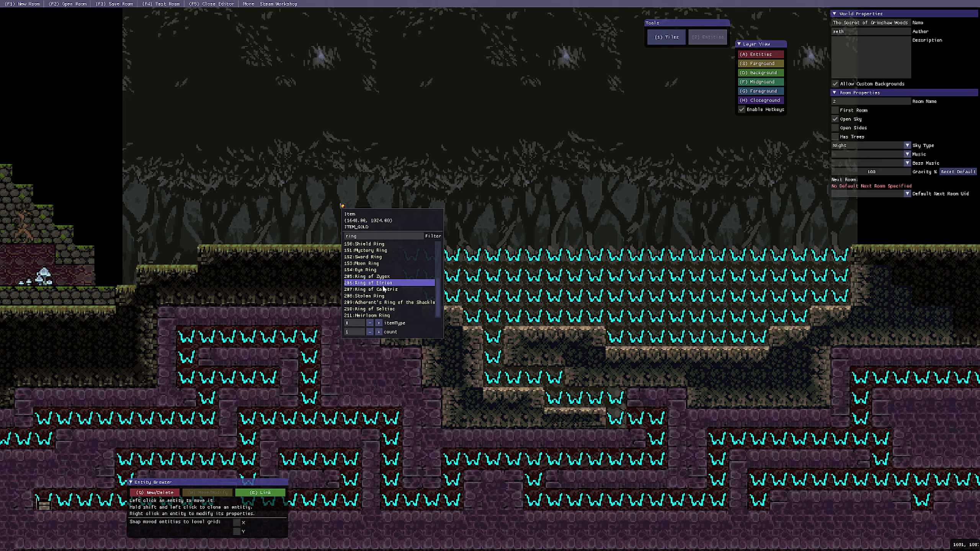
left_click(379, 284)
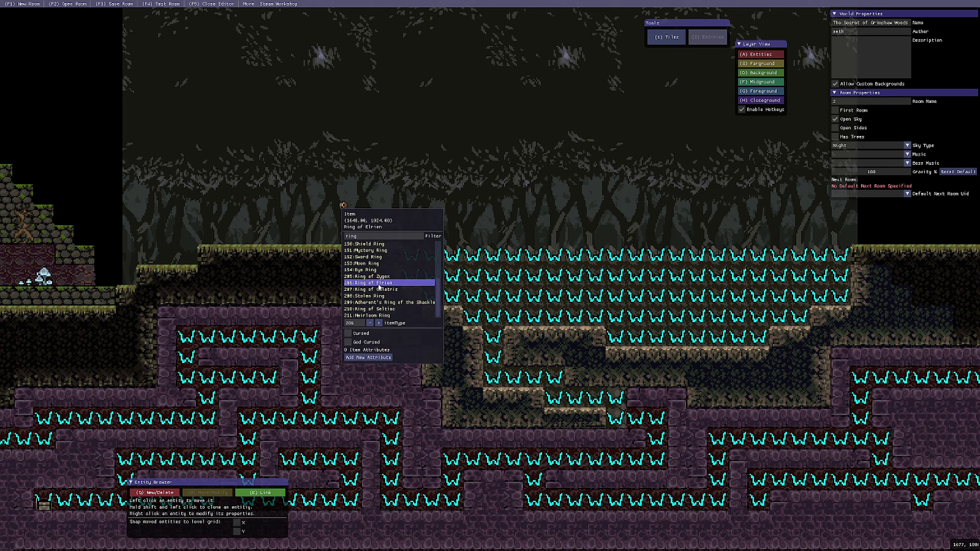
- Add the ATTRIBUTE_SWIM and ATTRIBUTE_BREATH_UNDERWATER attributes to the Ring of Elrien
left_click(353, 358)
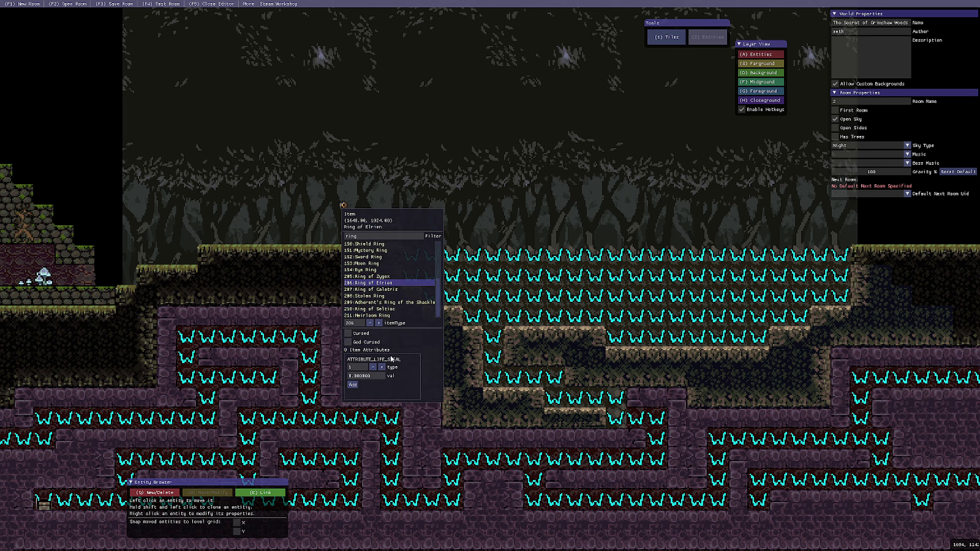
left_click(383, 367)
left_click(353, 384)
left_click(382, 376)
left_click_drag(381, 376, 384, 379)
left_click(353, 394)
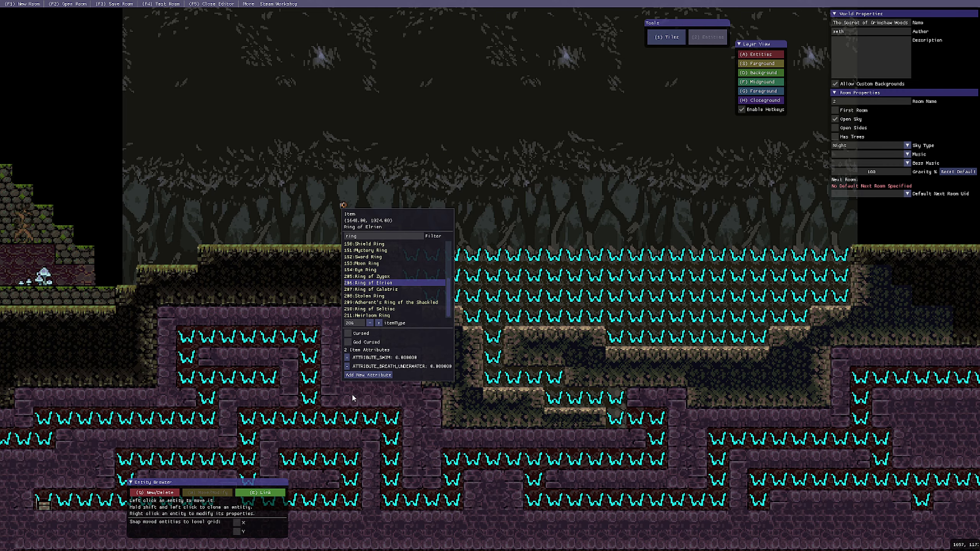
- Start a test of the room, pick up the Ring of Elrien and walk to the lake's edge
left_click(169, 4)
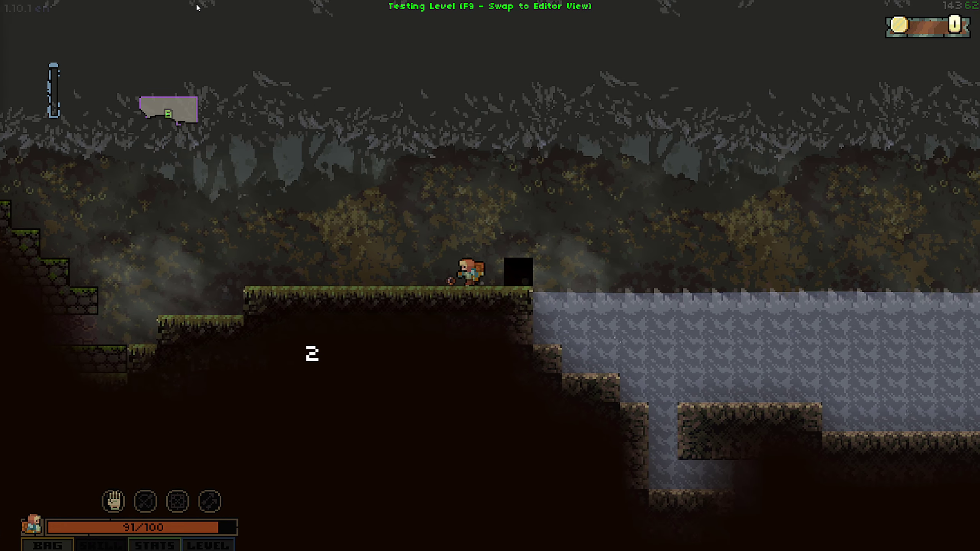
key("Left")
key("x")
key("Right")
key("space")
key("Right")
key("Right")
key("Right")
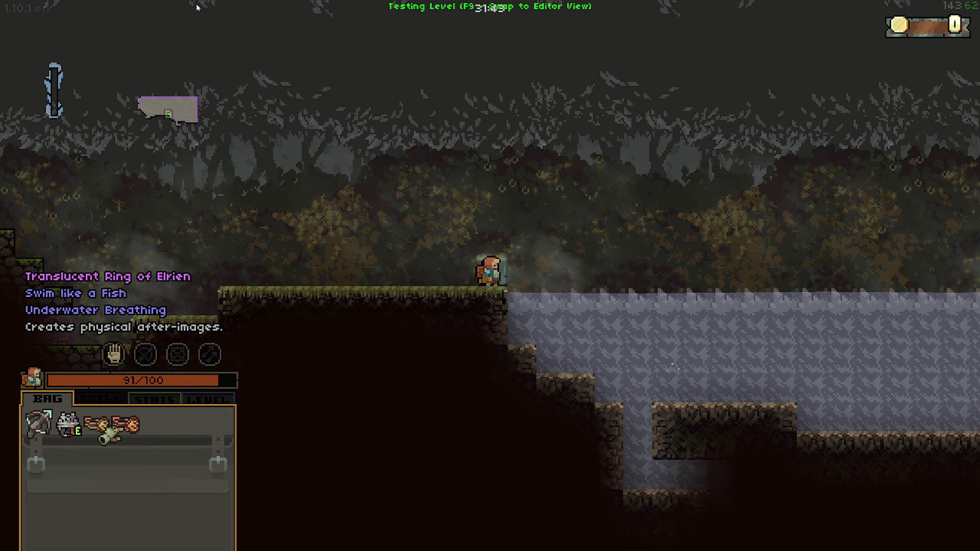
- Enter the lake and swim down the narrow shaft into the stepped passage beneath its floor
key("x")
key("space")
key("Right")
key("z")
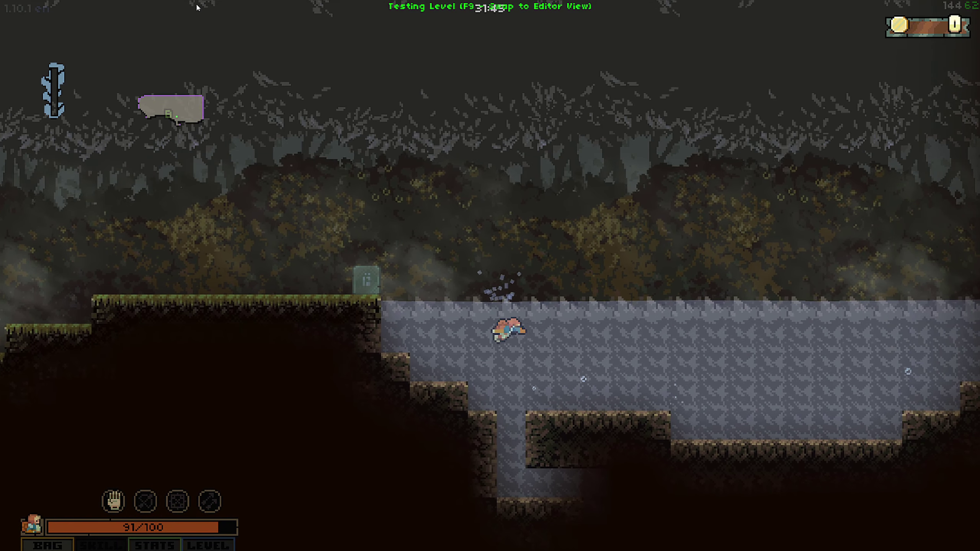
key("Down")
key("Left")
key("Right")
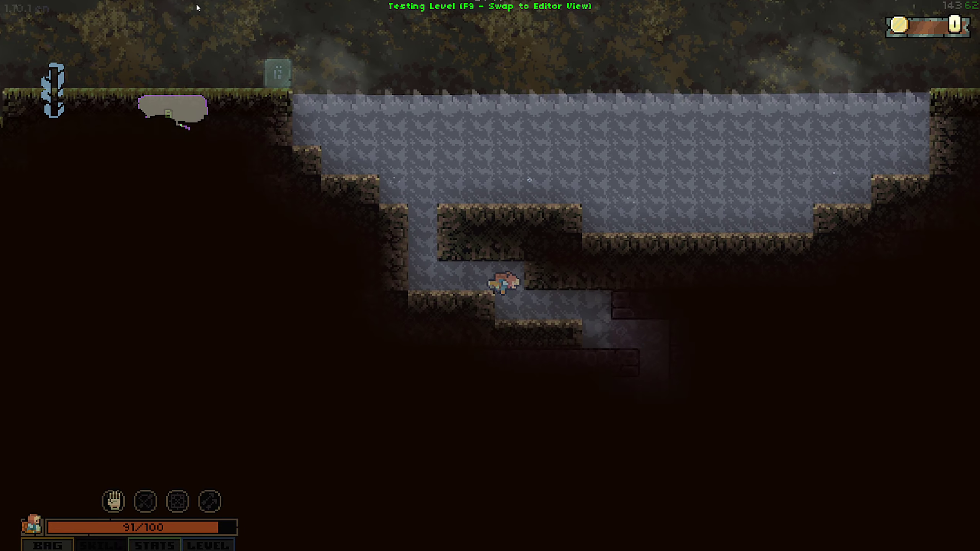
- Swim from the stepped passage into the purple-brick maze and down to its second corridor
key("Right")
key("Down")
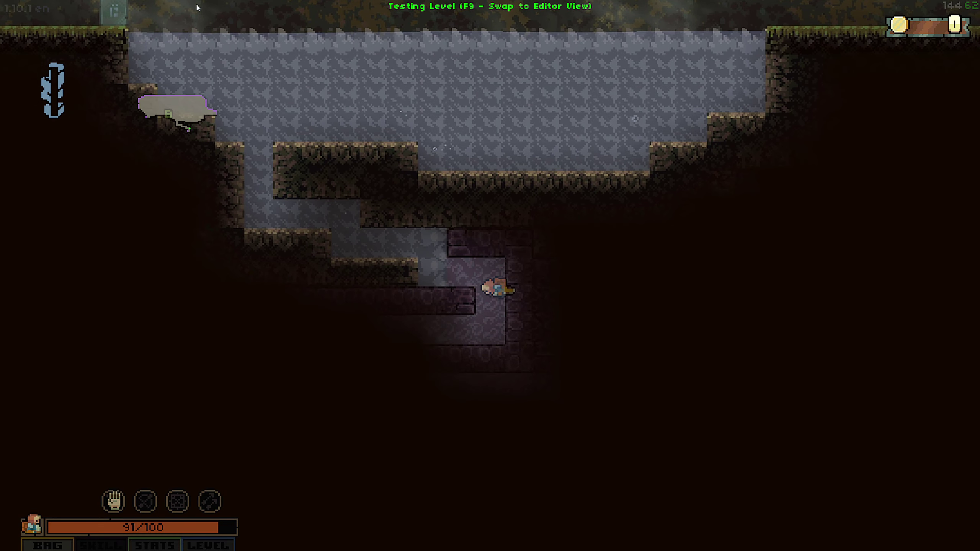
key("Down")
key("Left")
key("Down")
key("Right")
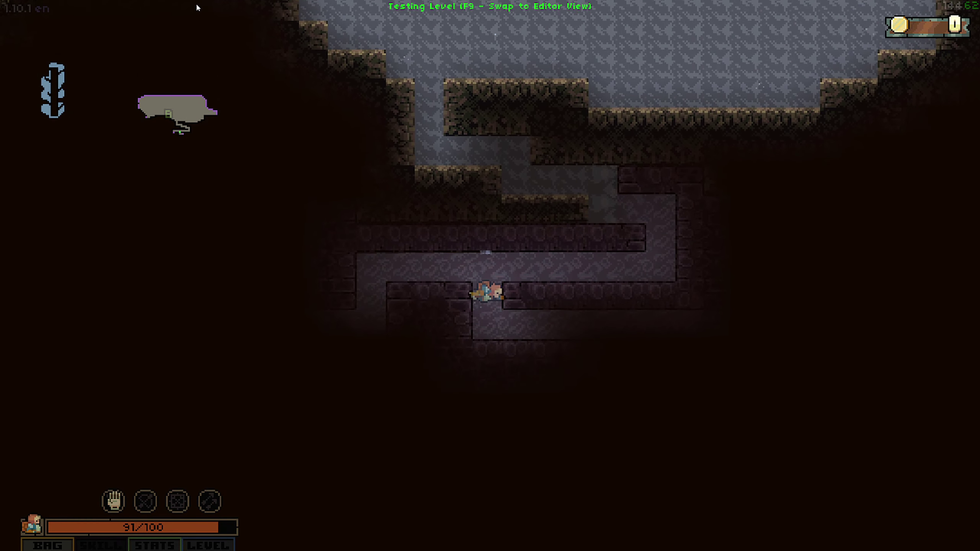
key("Down")
key("Right")
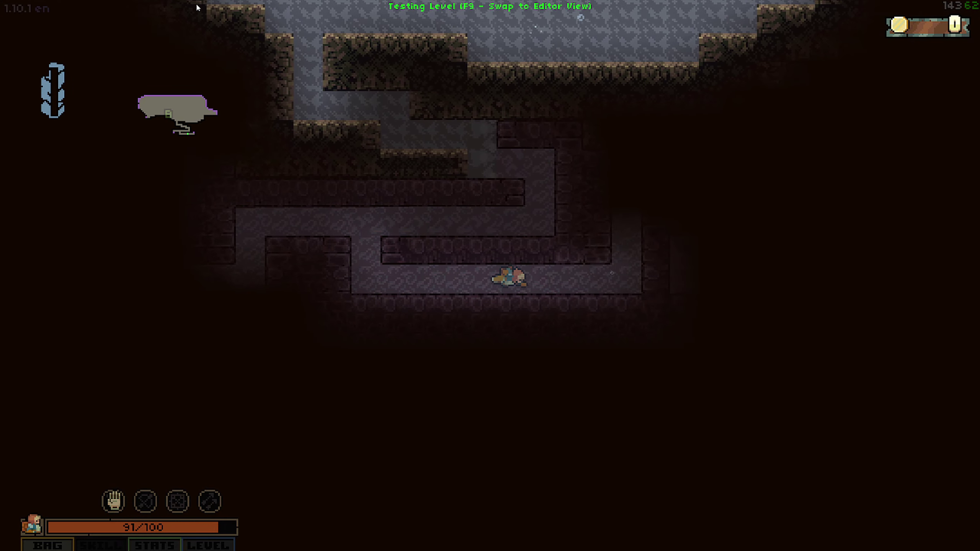
- Swim up through the maze's upper corridor, then down to the long horizontal corridor and along it
key("Right")
key("Up")
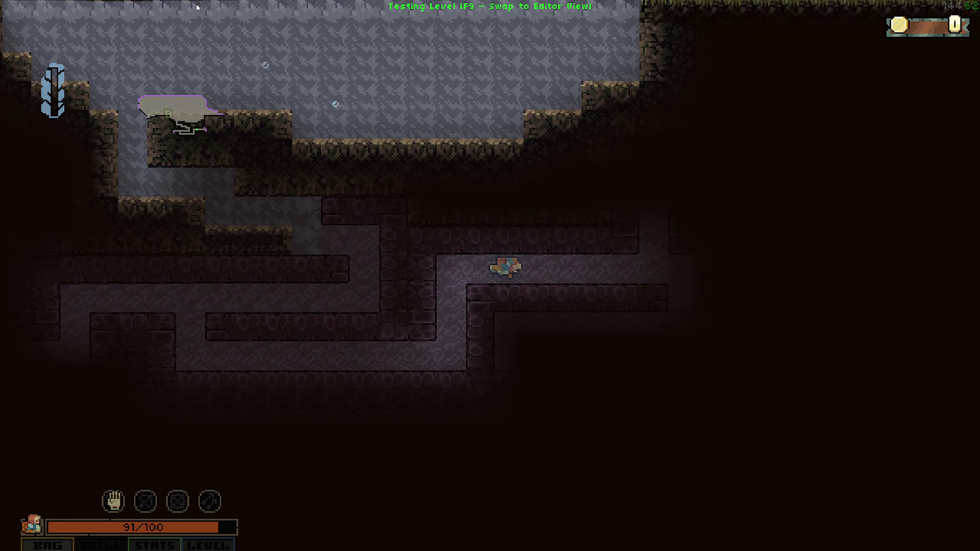
key("Right")
key("Down")
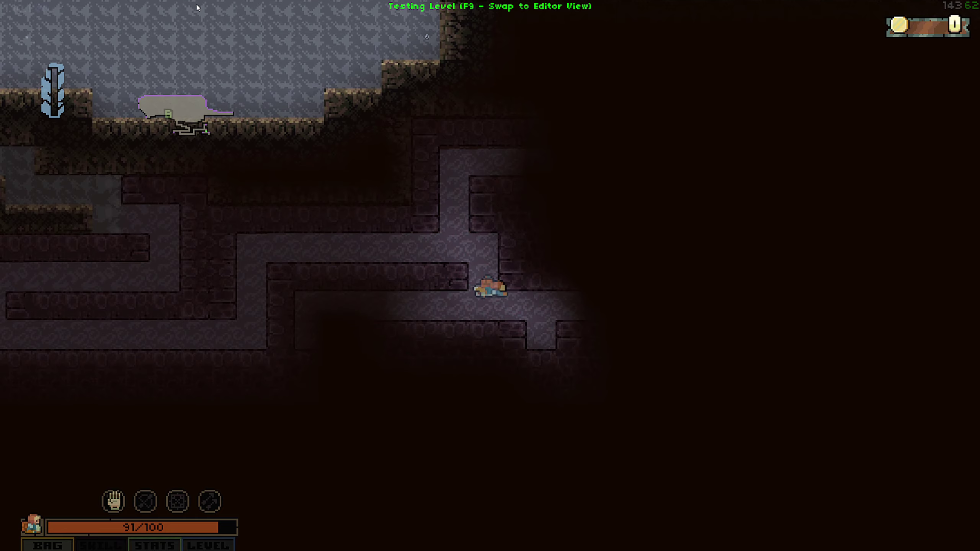
key("Right")
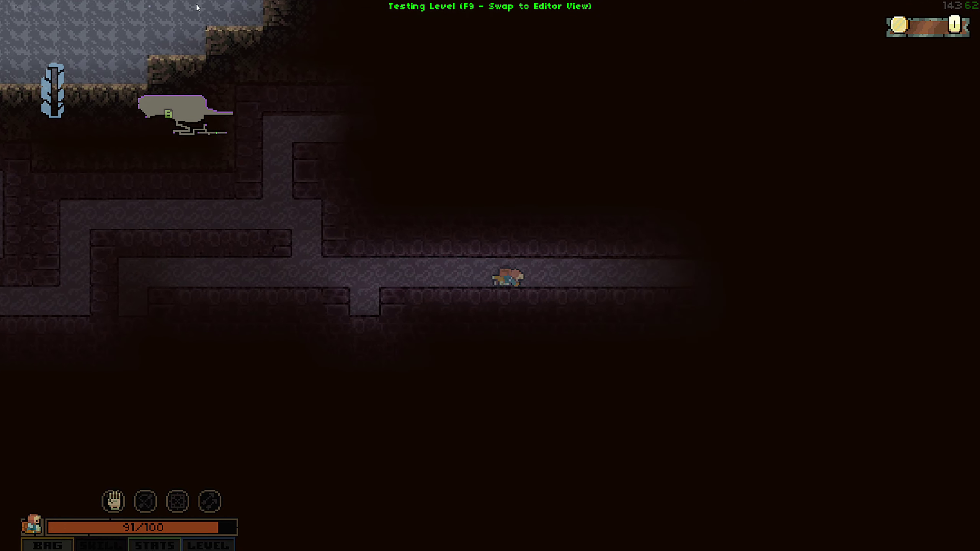
- Swim from the long corridor through the lower stepped passages and up into the hidden brick chamber with crates and a red doorway
key("Right")
key("Down")
key("Left")
key("Down")
key("Right")
key("Down")
key("Right")
key("Down")
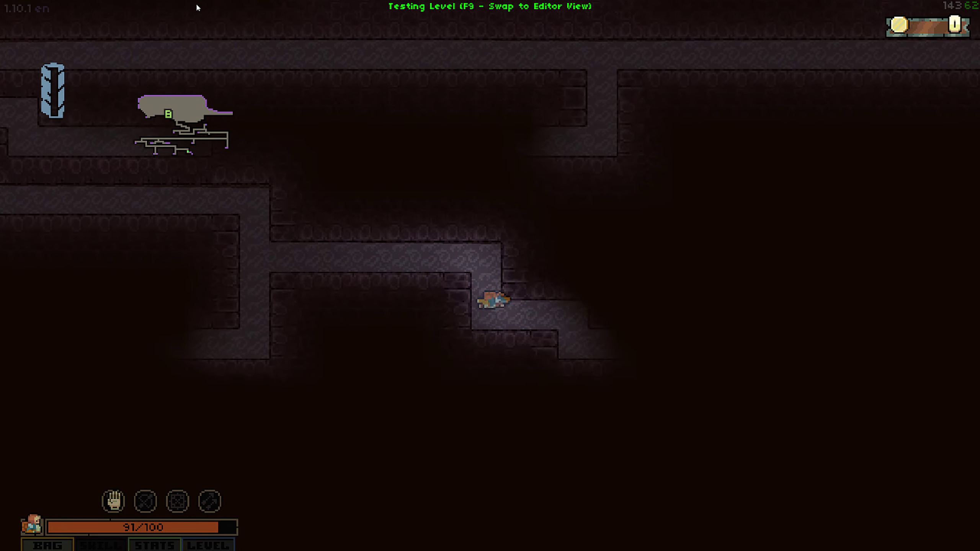
key("Up")
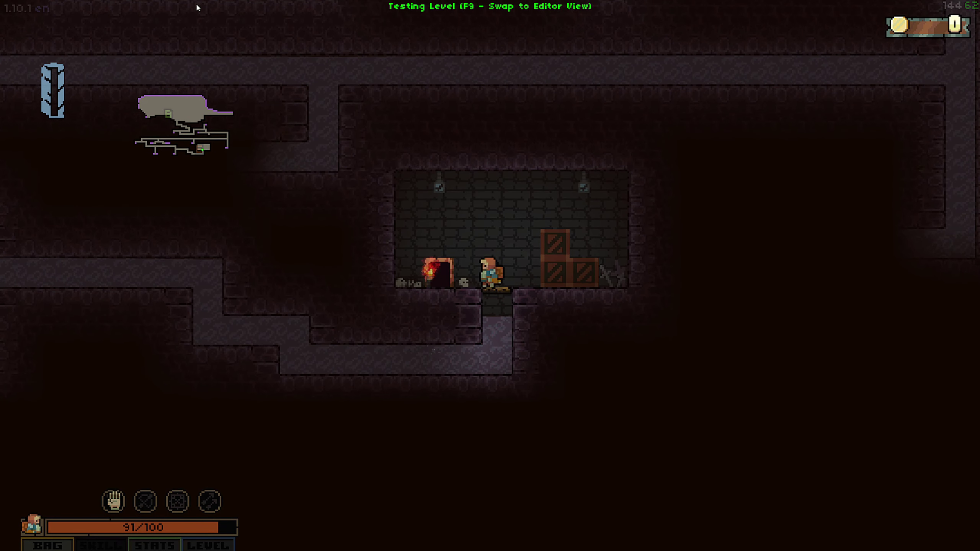
key("Right")
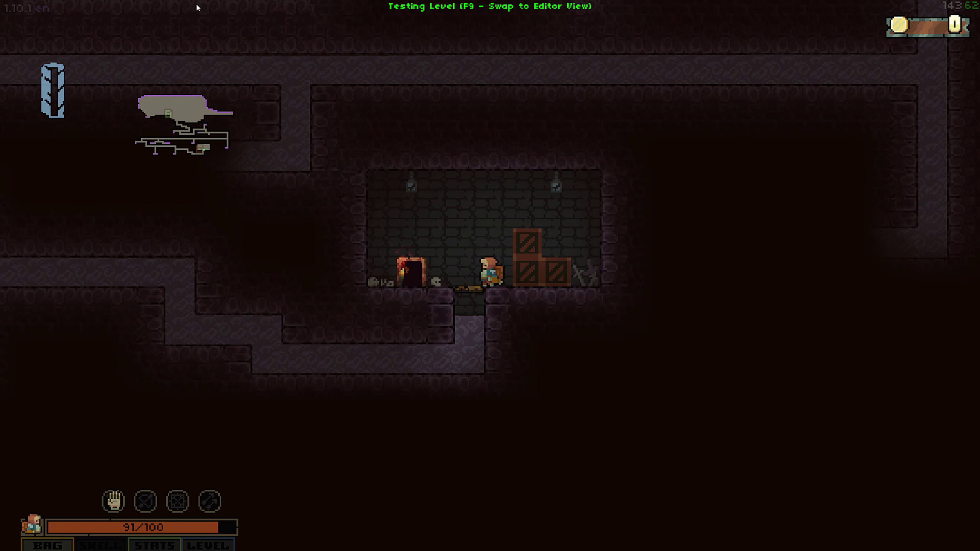
- Return to the editor and fill the area beyond the door with rock, forming a solid cliff out to the room's edge
key("F9")
mouse_move(600, 276)
left_mouse_down()
mouse_move(546, 270)
mouse_move(462, 224)
mouse_move(588, 264)
mouse_move(571, 270)
mouse_move(586, 231)
mouse_move(584, 239)
mouse_move(571, 199)
left_mouse_up()
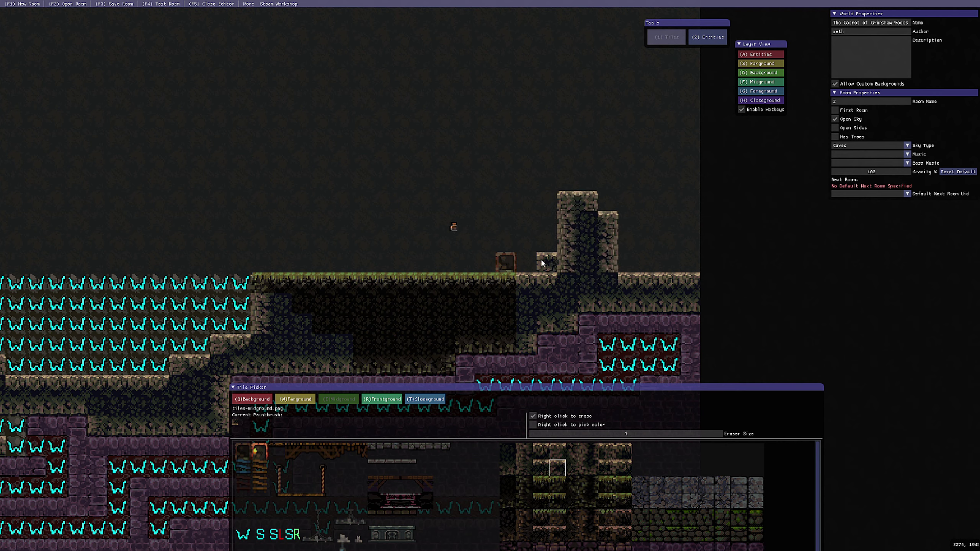
mouse_move(540, 259)
left_mouse_down()
mouse_move(575, 217)
mouse_move(583, 185)
left_mouse_up()
left_click(574, 187)
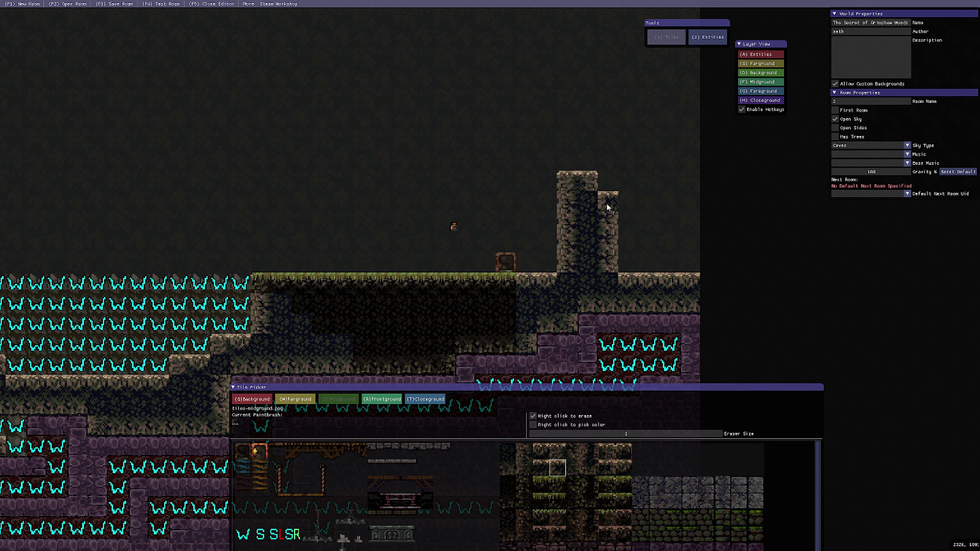
mouse_move(666, 187)
left_mouse_down()
mouse_move(635, 195)
mouse_move(646, 232)
mouse_move(642, 269)
left_mouse_up()
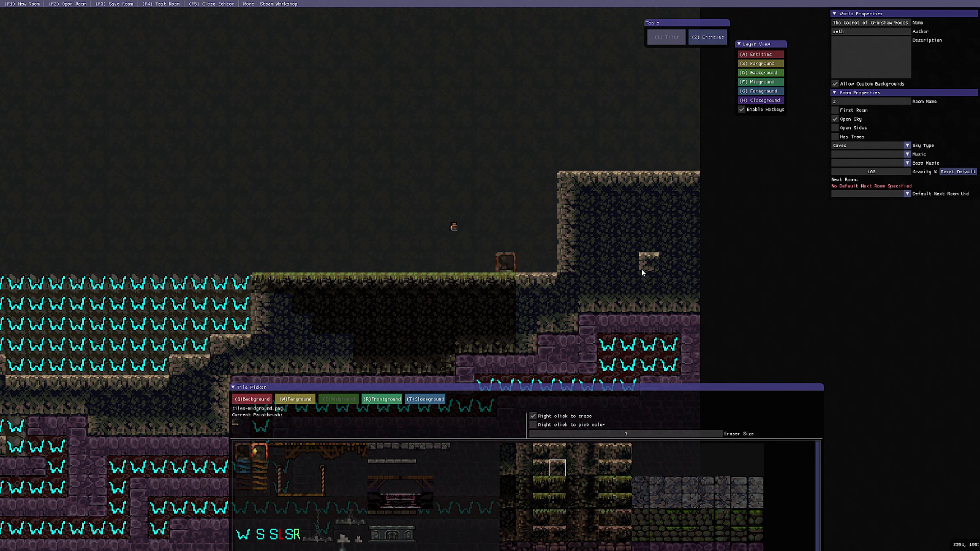
left_click(487, 227)
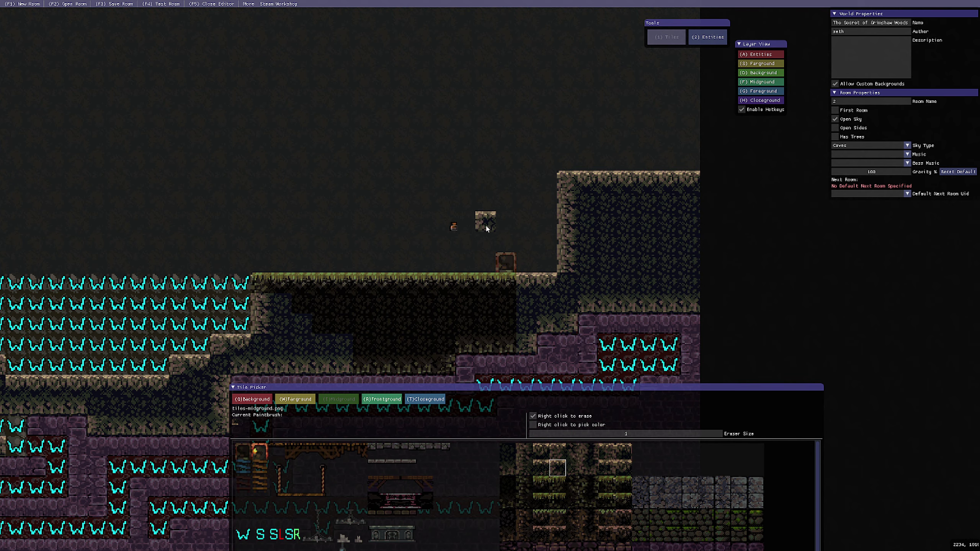
- Test the room beside the door and double-jump up to the cliff's top edge
left_click(165, 4)
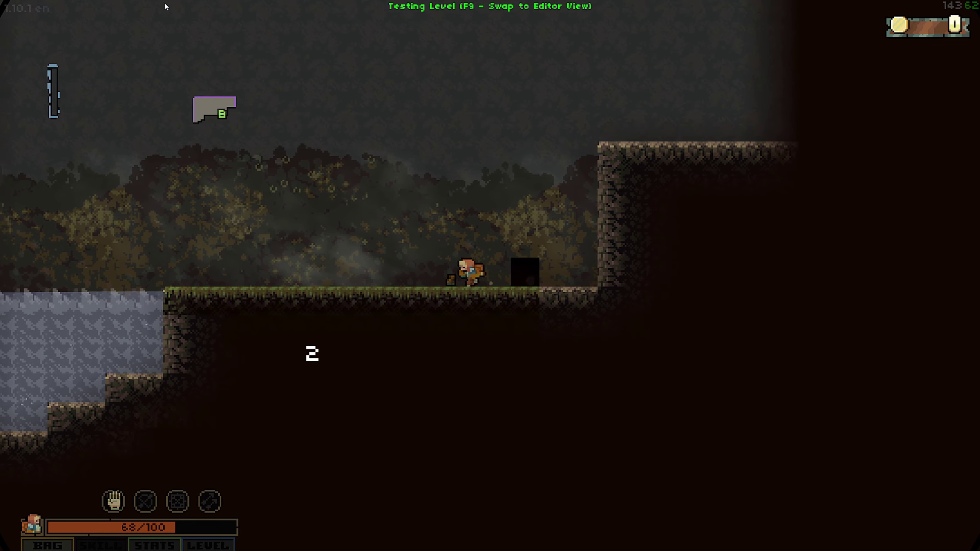
key("Right")
key("i")
key("i")
key("Right")
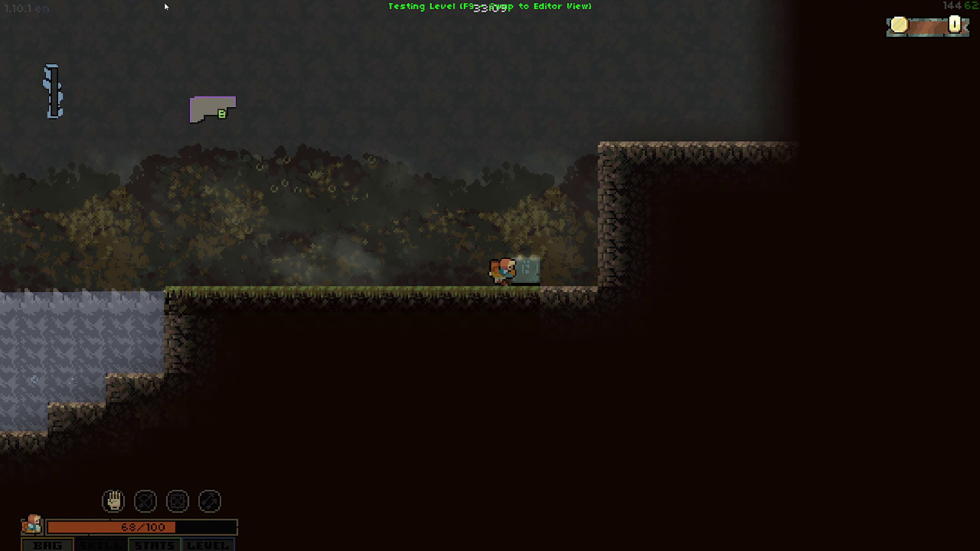
key("space")
key("space")
key("Left")
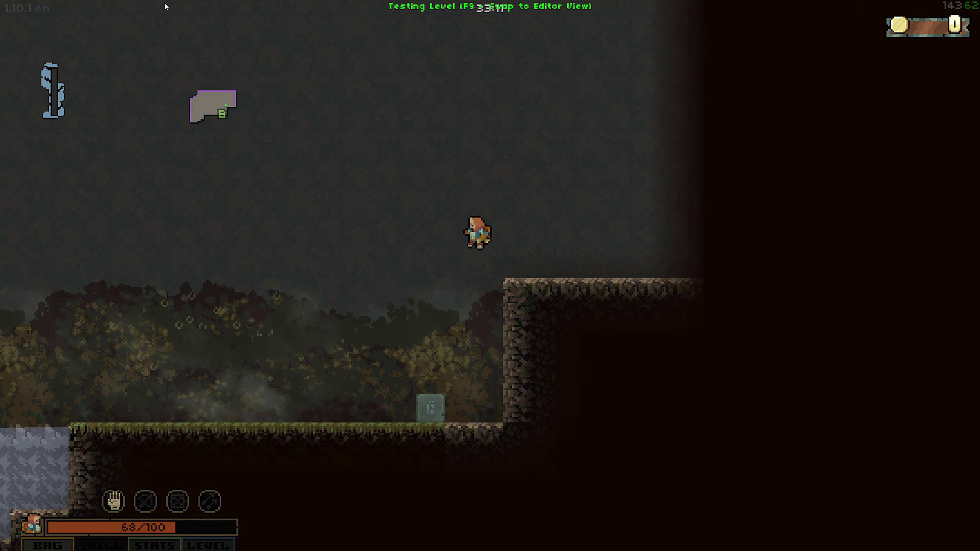
key("Right")
key("space")
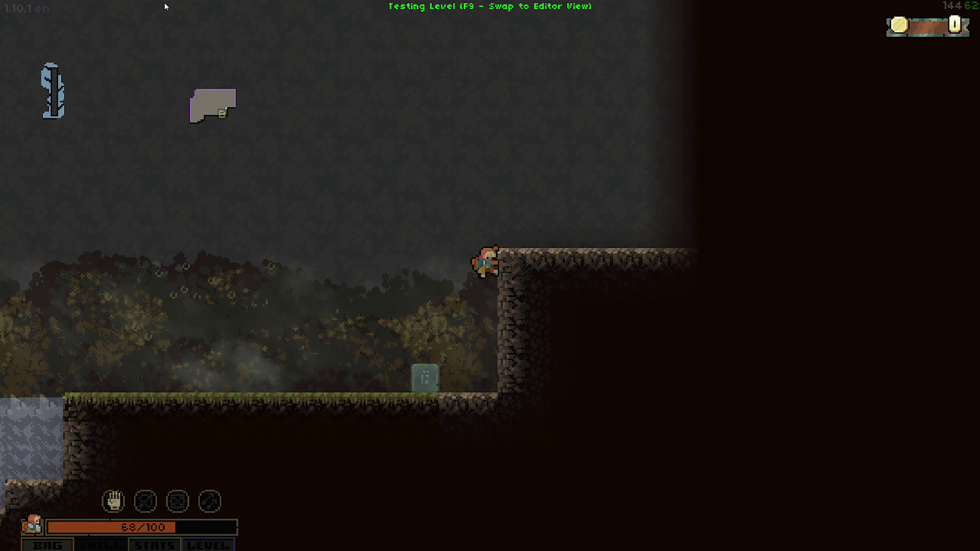
- Return to the editor and raise the cliff into a tall solid rock wall, keeping a one-tile ledge at its former height
key("F9")
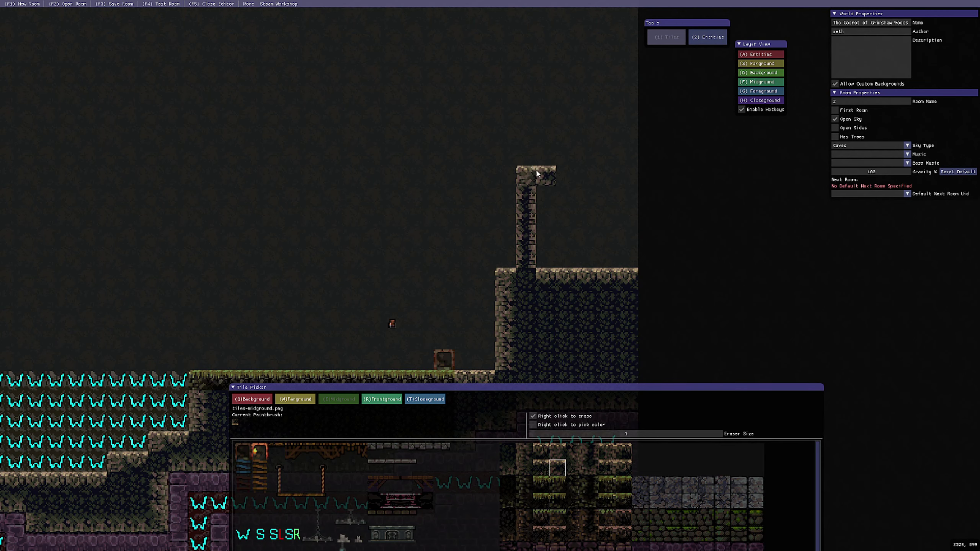
left_click_drag(519, 197, 520, 79)
scroll(521, 85, "down", 2)
middle_click_drag(521, 89, 523, 131)
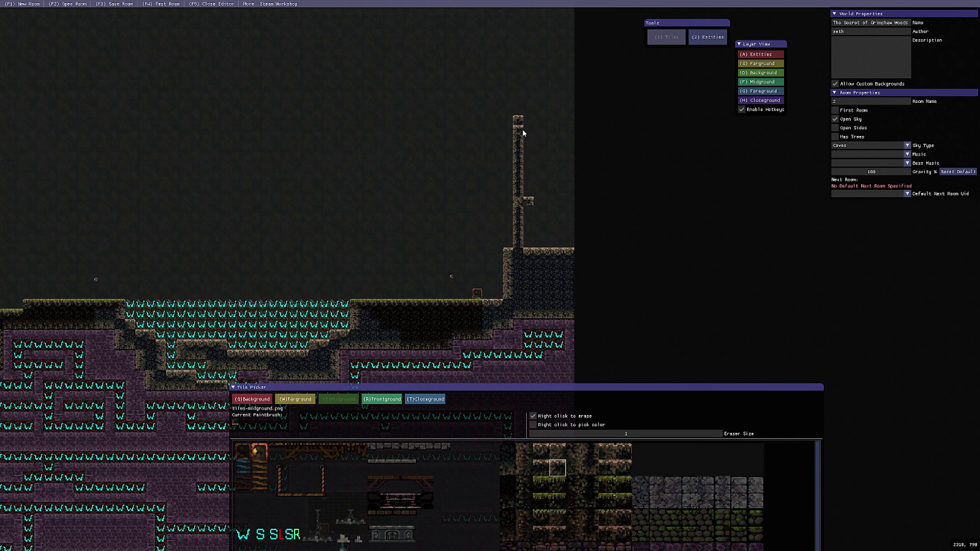
left_click_drag(521, 107, 539, 49)
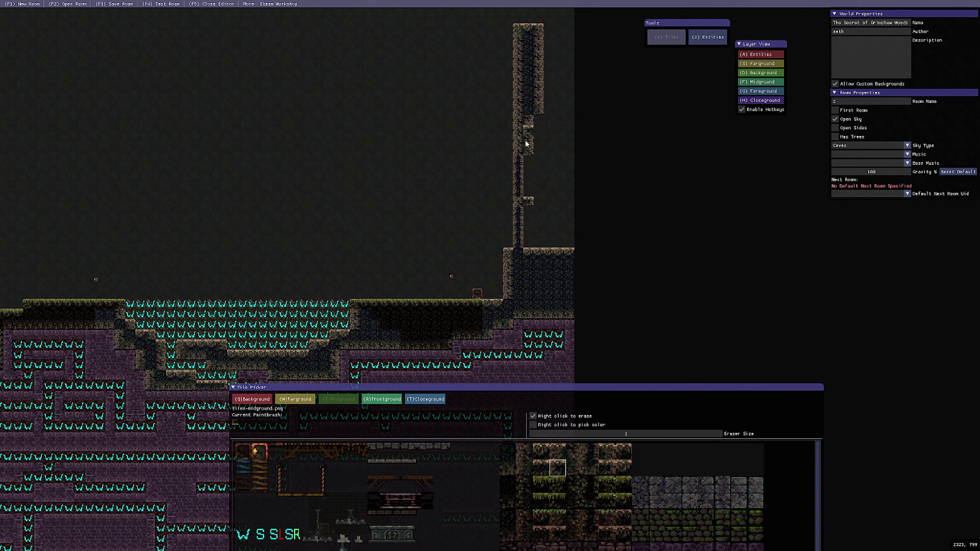
left_click_drag(529, 241, 570, 19, "shift")
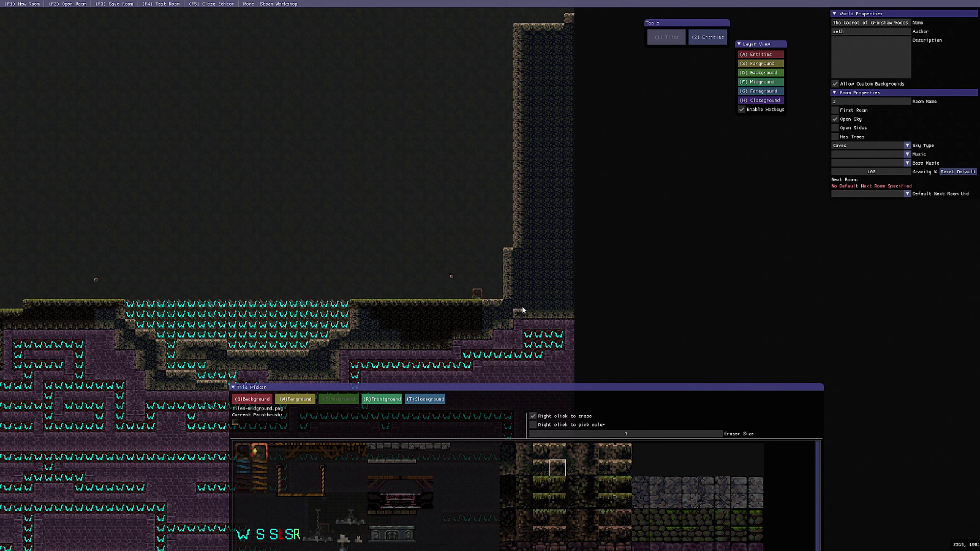
scroll(545, 275, "up", 1)
scroll(545, 273, "up", 1)
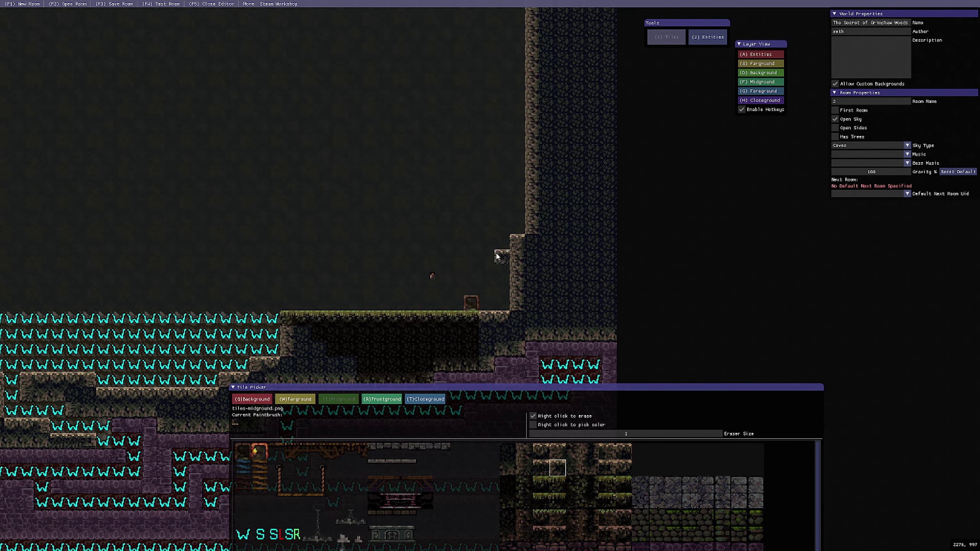
- Test the jump to the floating rock block near the wall and place a second floating block above it in the editor
left_click(168, 3)
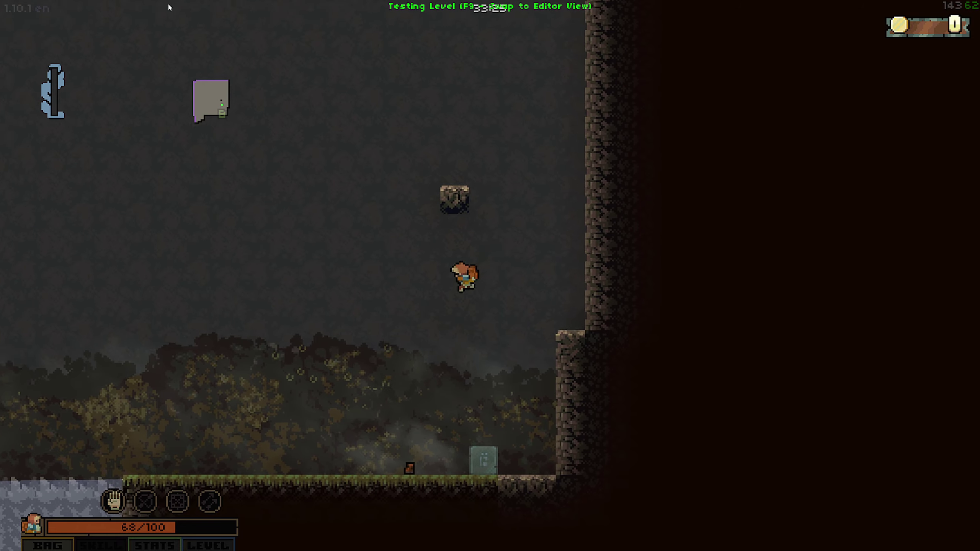
key("F9")
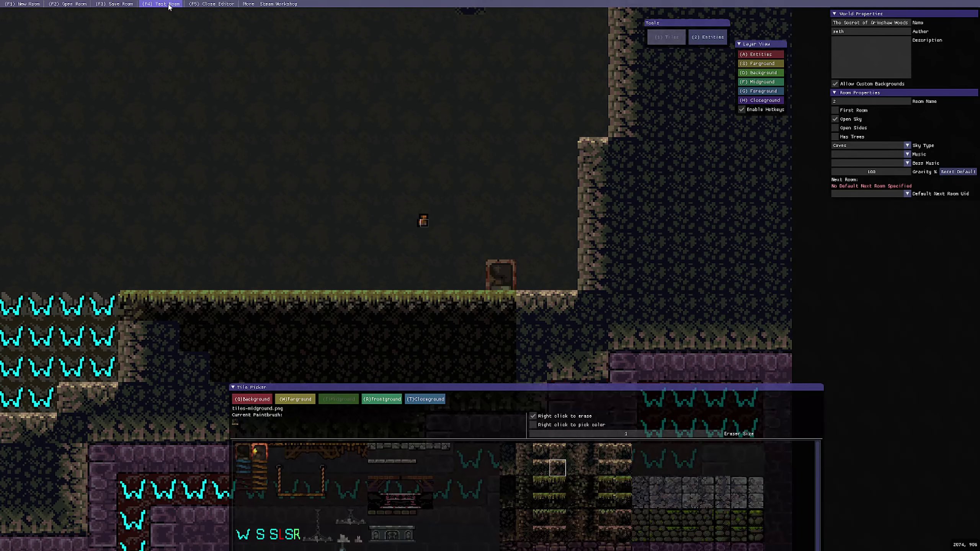
scroll(539, 173, "down", 1)
middle_click_drag(546, 204, 459, 344)
left_click_drag(459, 226, 443, 181)
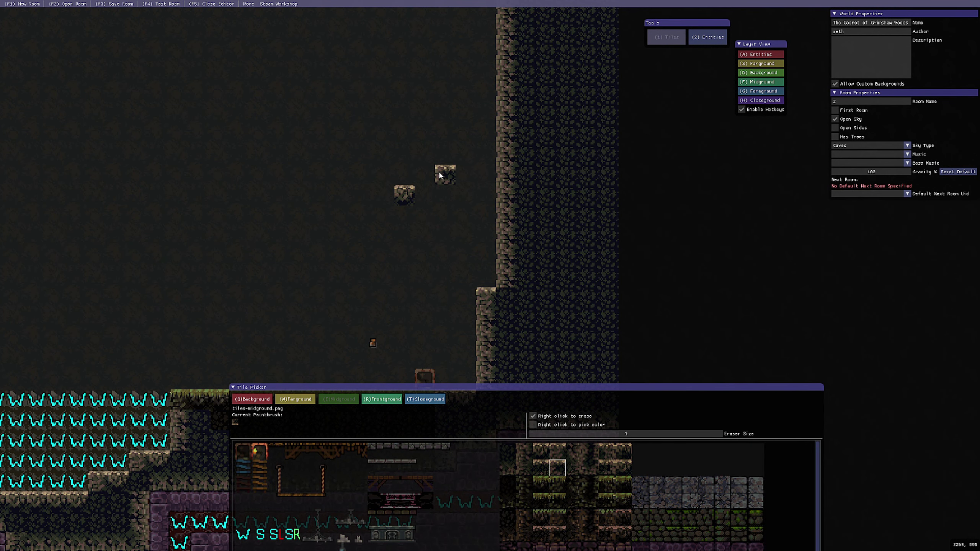
- Test the room with the Raccoon Witch's Boots equipped and double-jump up past both floating rock blocks
left_click(162, 4)
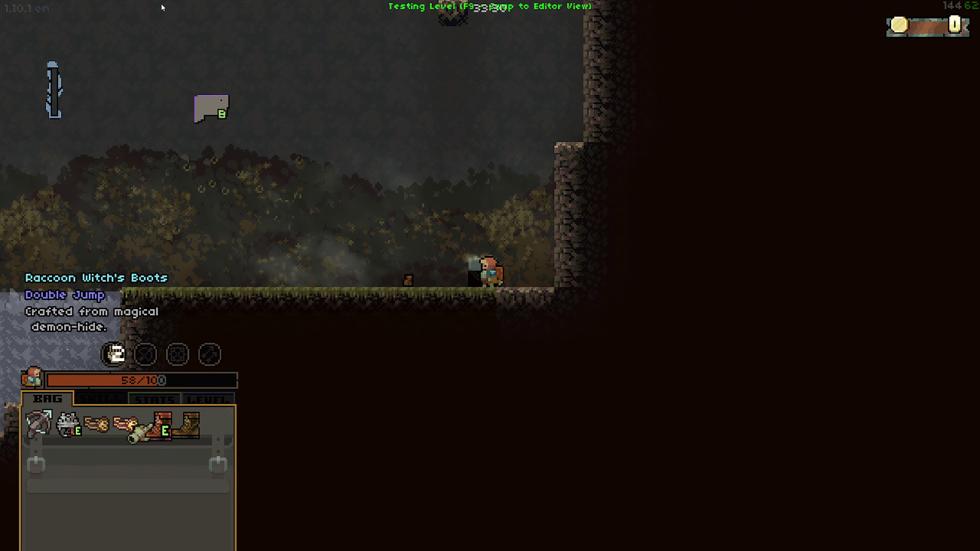
key("Escape")
key("Right")
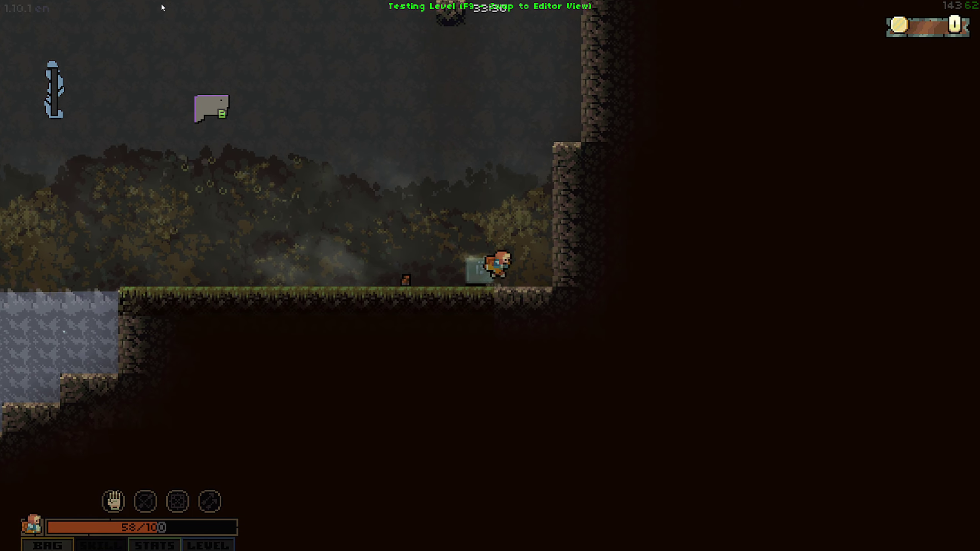
key("space")
key("Left")
key("space")
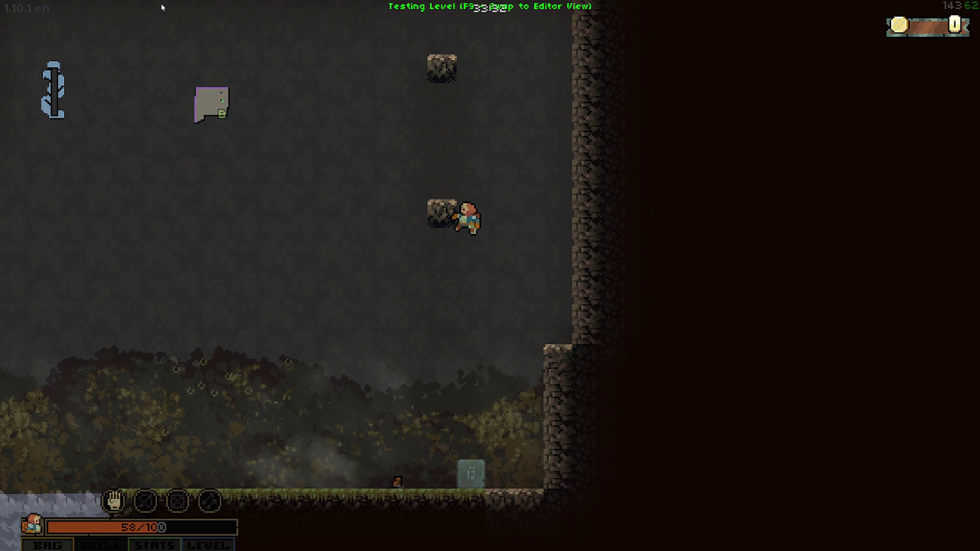
key("space")
key("Left")
key("space")
key("Left")
key("Right")
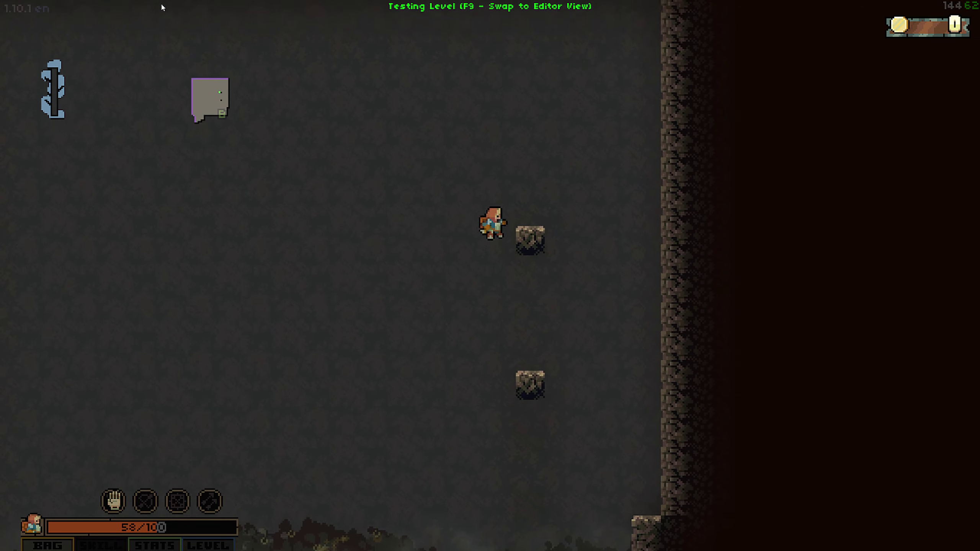
key("space")
- Return to the editor, thicken the tall wall to form a higher ledge, and add floating rock blocks above the existing pair
key("F9")
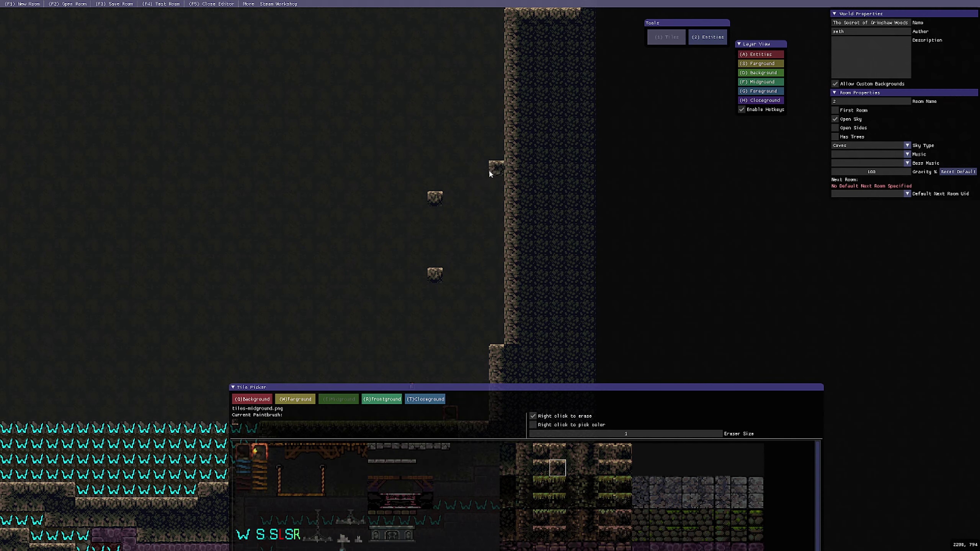
left_click(161, 4)
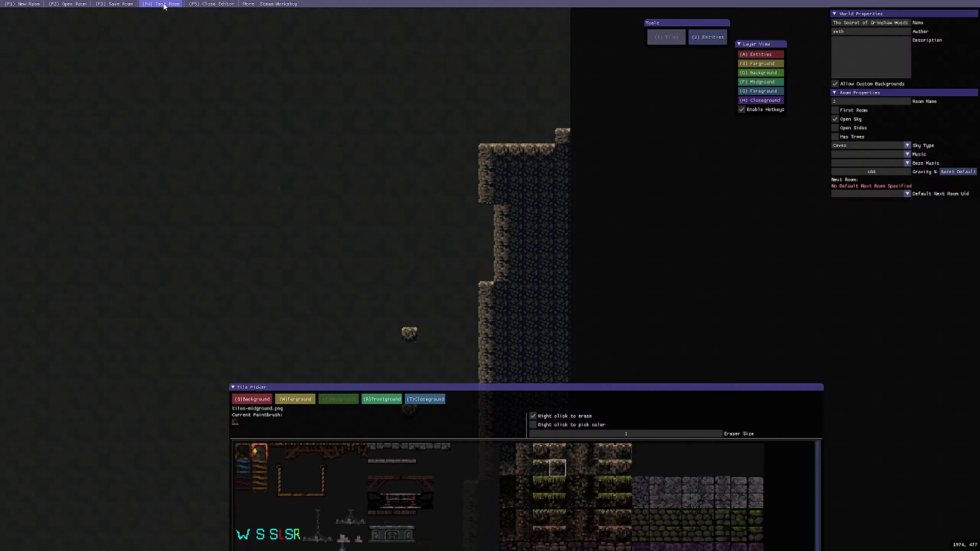
scroll(501, 177, "down", 2)
left_click(389, 259)
left_click(450, 223)
- Extend the rock wall and its climbing route farther up along the room's edge
left_click_drag(519, 165, 542, 52)
mouse_move(531, 126)
left_mouse_down()
mouse_move(498, 126)
mouse_move(437, 52)
left_mouse_up()
scroll(451, 97, "down", 4)
left_click_drag(461, 146, 460, 119)
left_click_drag(465, 105, 455, 85)
middle_click_drag(482, 96, 469, 197)
left_click_drag(507, 216, 507, 76)
- Test the enlarged room, try jumping from the door onto the cliff's first ledge, and return to the editor
key("F4")
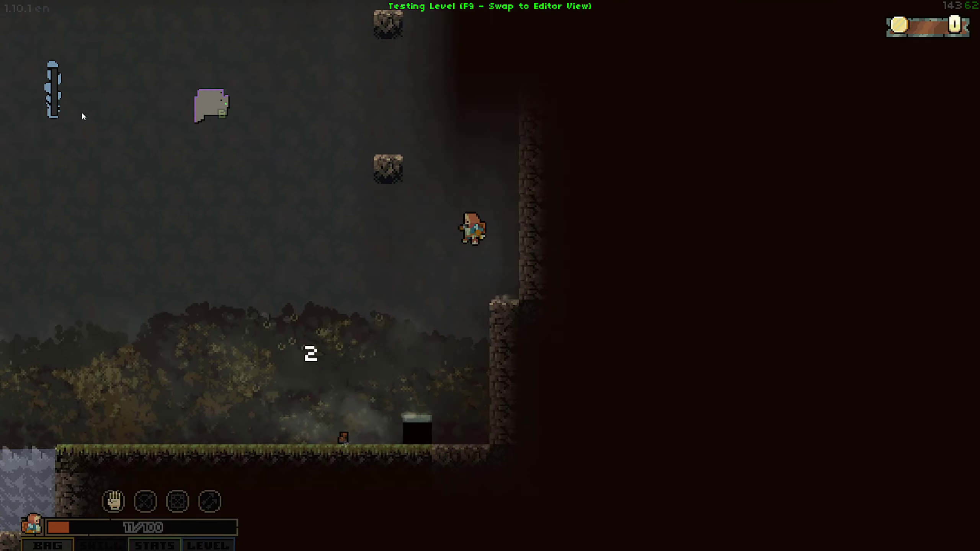
key("F5")
left_click(170, 4)
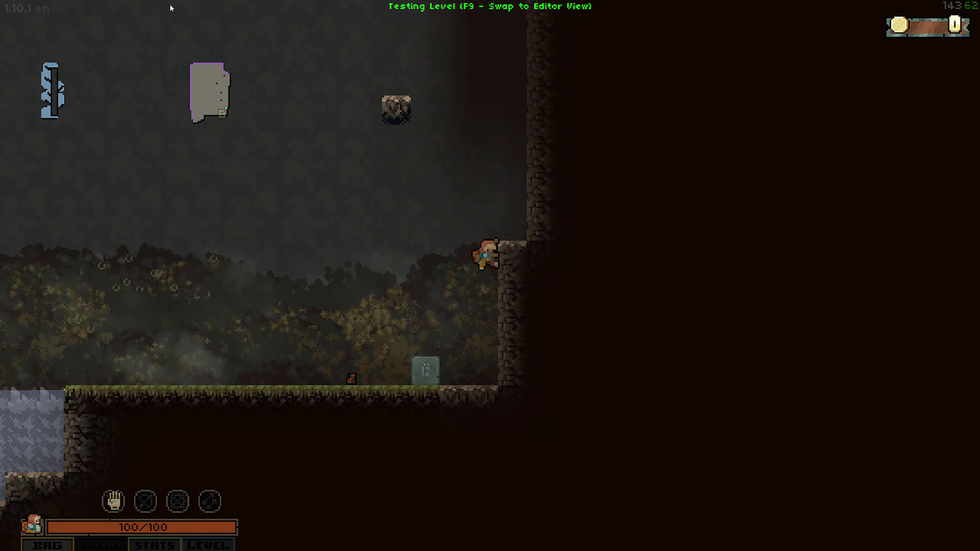
key("space")
key("Right")
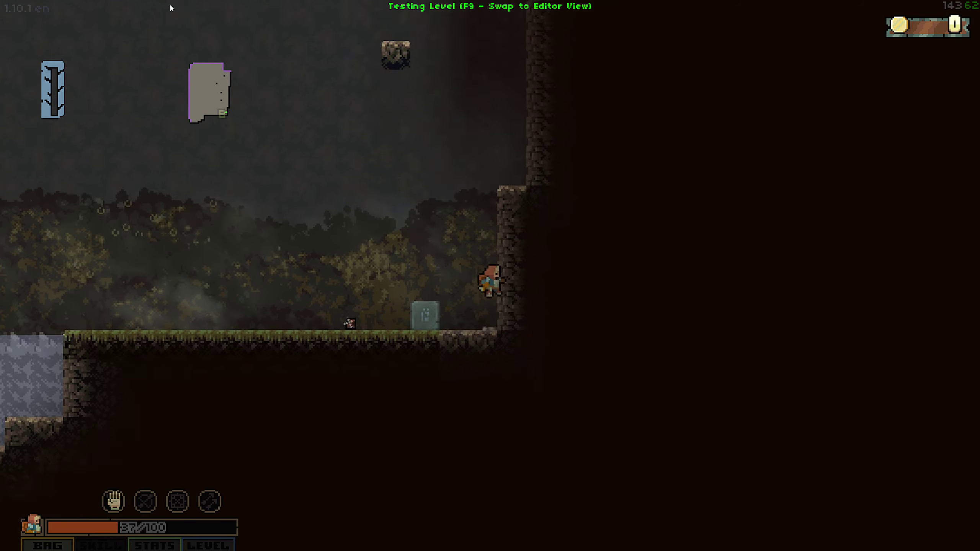
key("space")
key("Right")
key("F5")
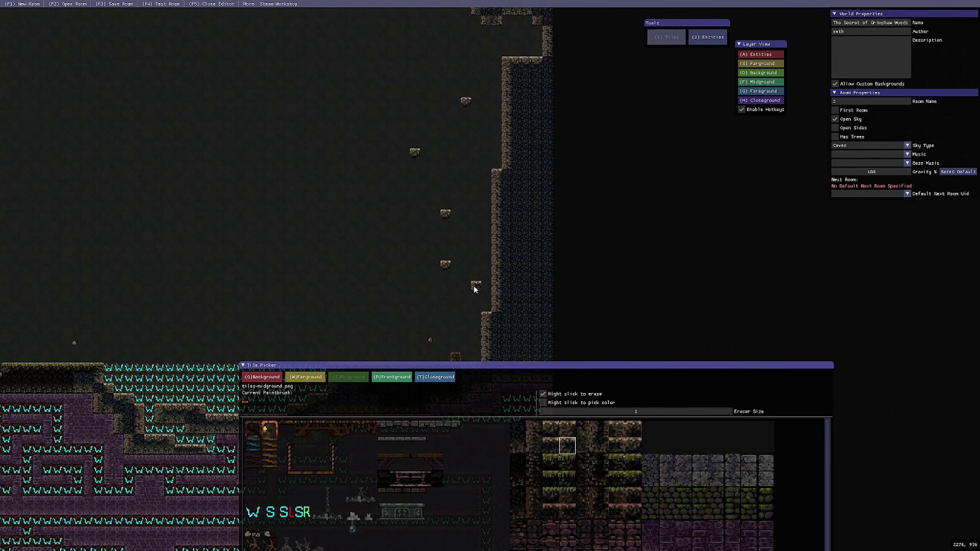
- Start another test from the first ledge and jump up onto the two lower floating blocks
key("F4")
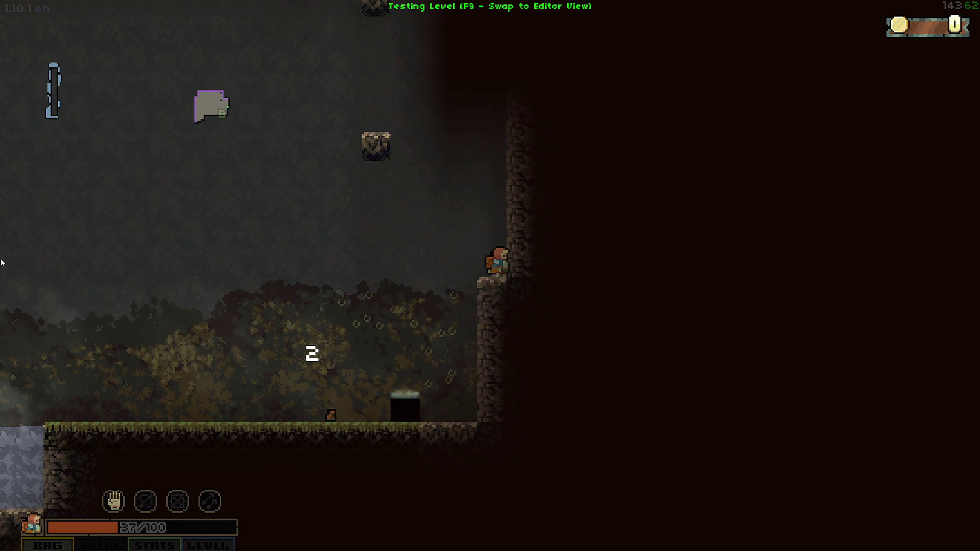
key("space")
key("a")
key("space")
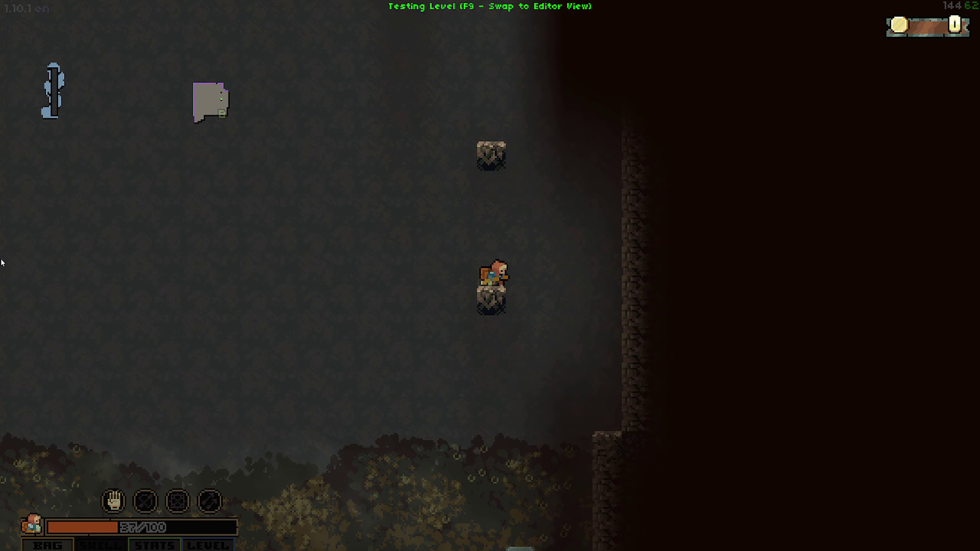
key("space")
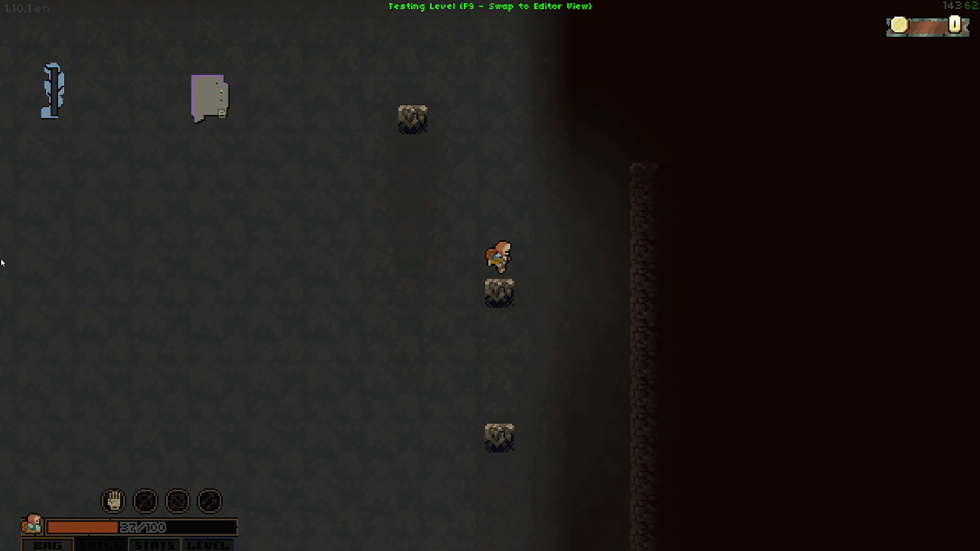
- Jump from the floating block to the cliff's next ledge, and try crossing to the outer floating block
key("d")
key("space")
key("a")
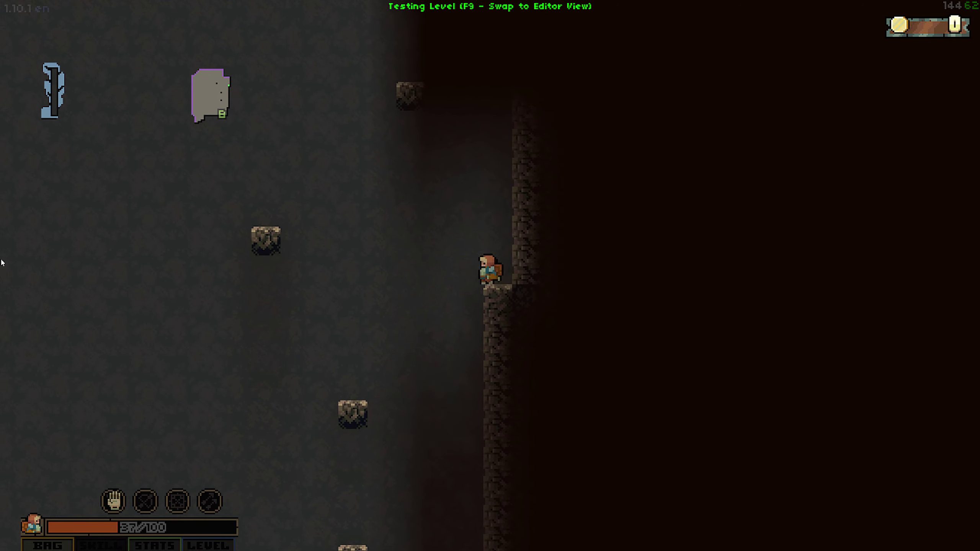
key("Left")
key("space")
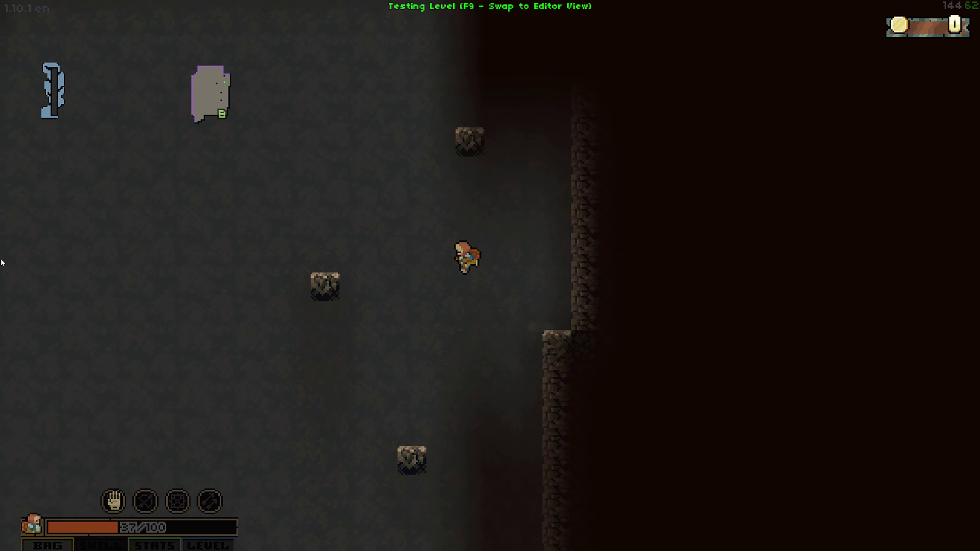
key("Left")
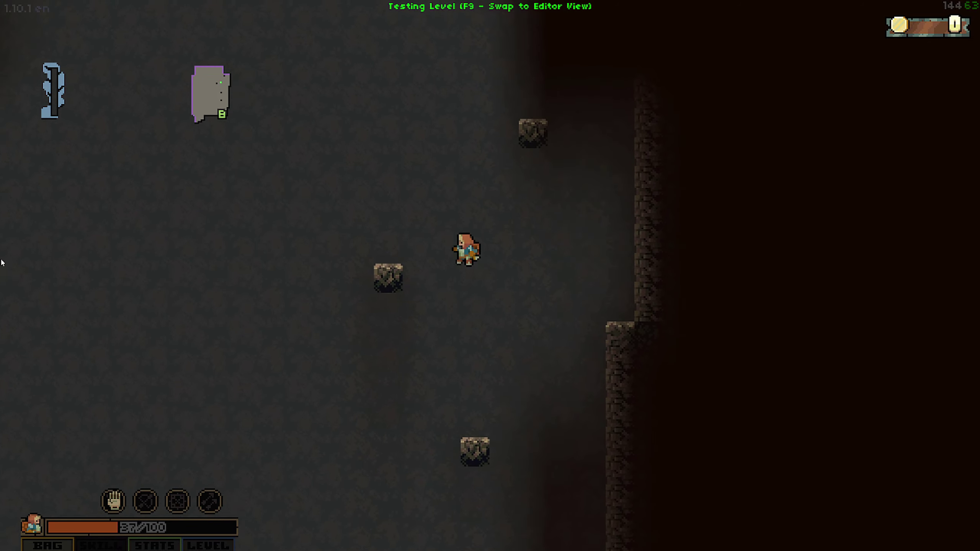
key("Left")
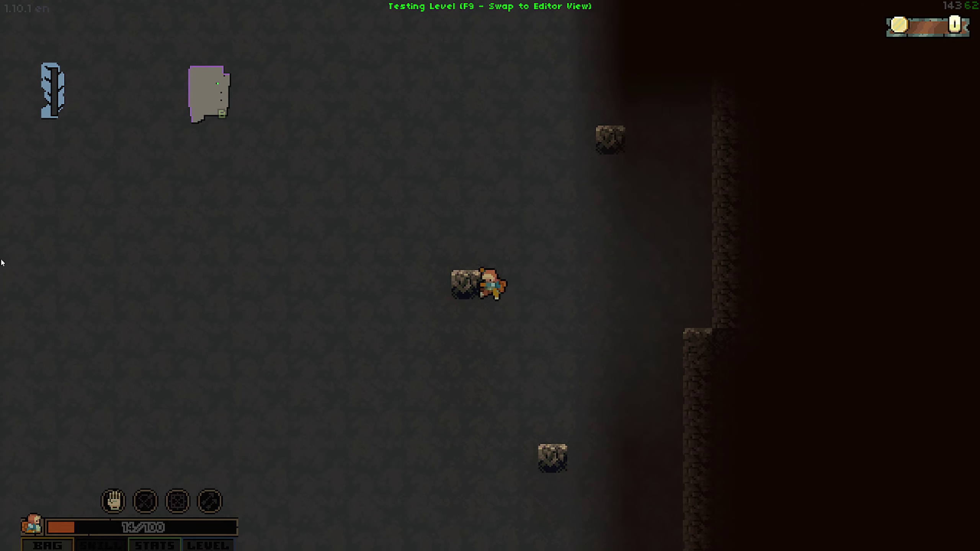
- Climb from the outer block over the uppermost floating block into the cliff's cave alcove, and return to the editor
key("space")
key("Right")
key("space")
key("space")
key("Right")
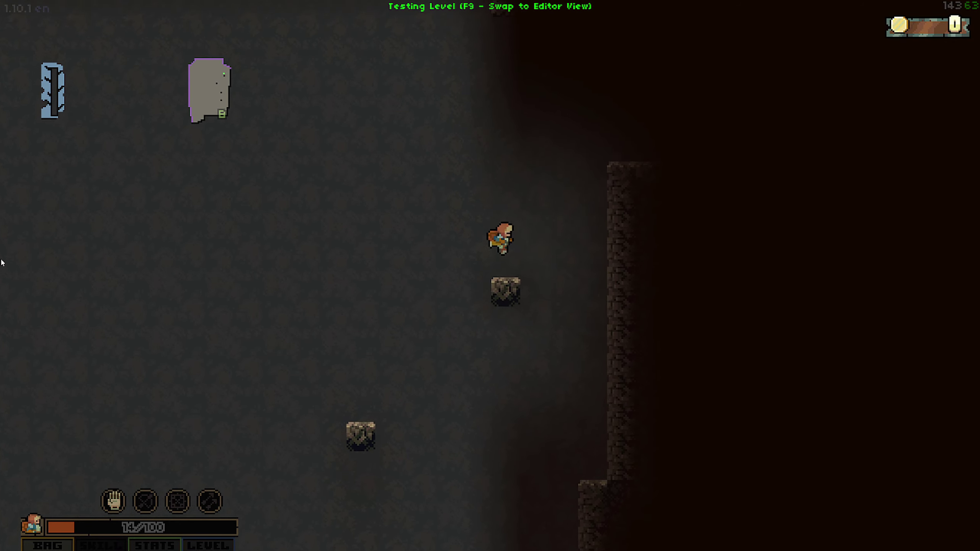
key("space")
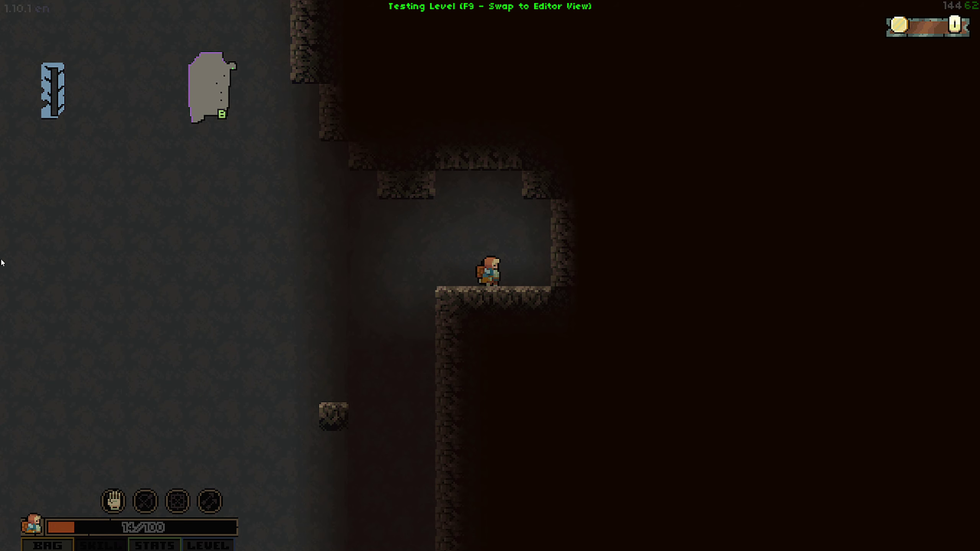
key("F9")
- Carve the grassy shore between the pond and the cliff into a lower bed with a stepped rock edge
middle_click_drag(546, 213, 540, 343)
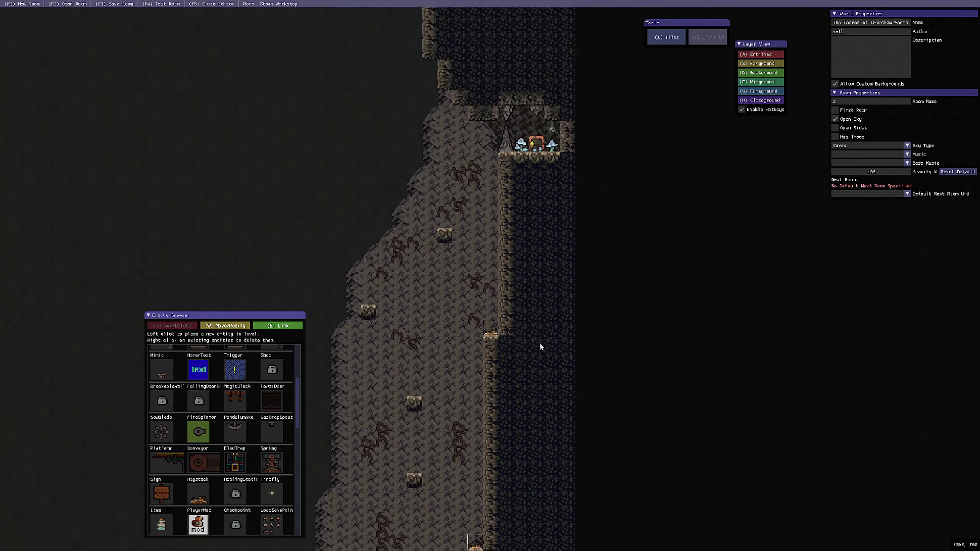
mouse_move(551, 262)
middle_mouse_down()
mouse_move(544, 327)
mouse_move(533, 264)
middle_mouse_up()
middle_click_drag(521, 321, 537, 249)
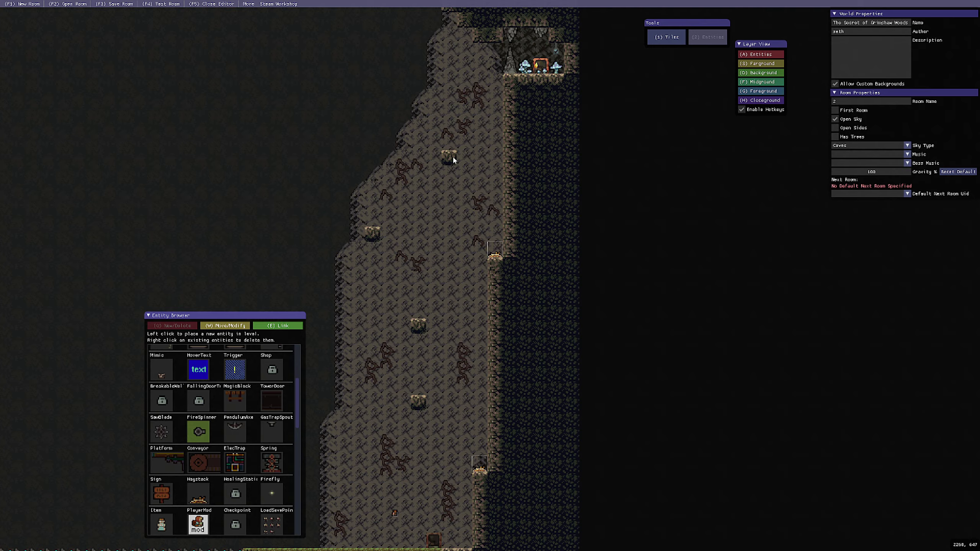
middle_click_drag(441, 351, 492, 201)
middle_click_drag(313, 419, 498, 367)
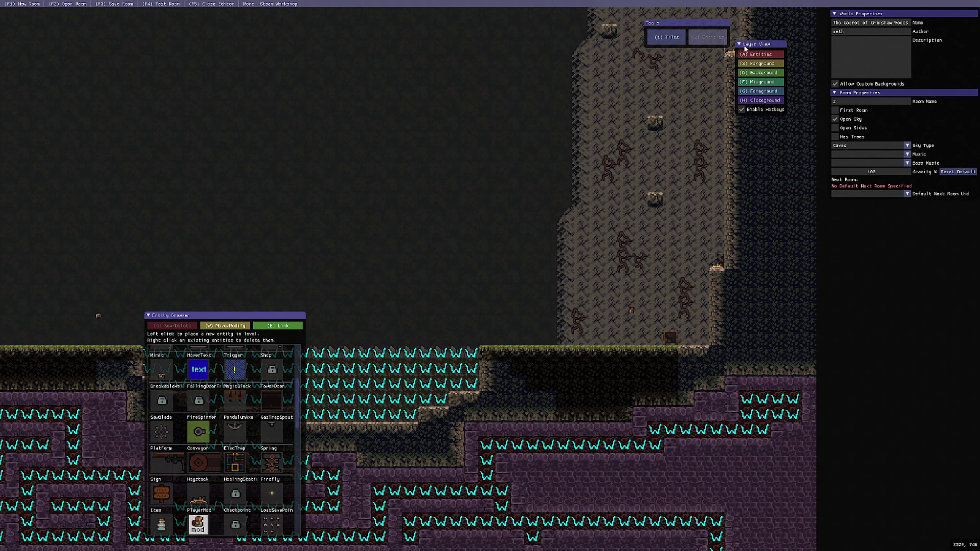
left_click(667, 37)
left_click_drag(533, 299, 526, 429)
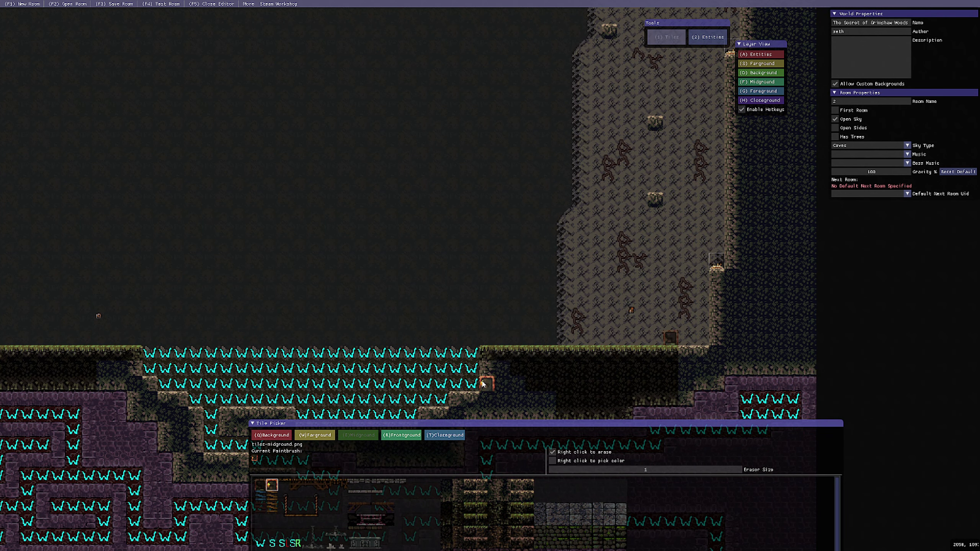
mouse_move(494, 377)
left_mouse_down()
mouse_move(546, 353)
mouse_move(493, 354)
mouse_move(565, 352)
mouse_move(567, 369)
mouse_move(591, 352)
mouse_move(592, 361)
left_mouse_up()
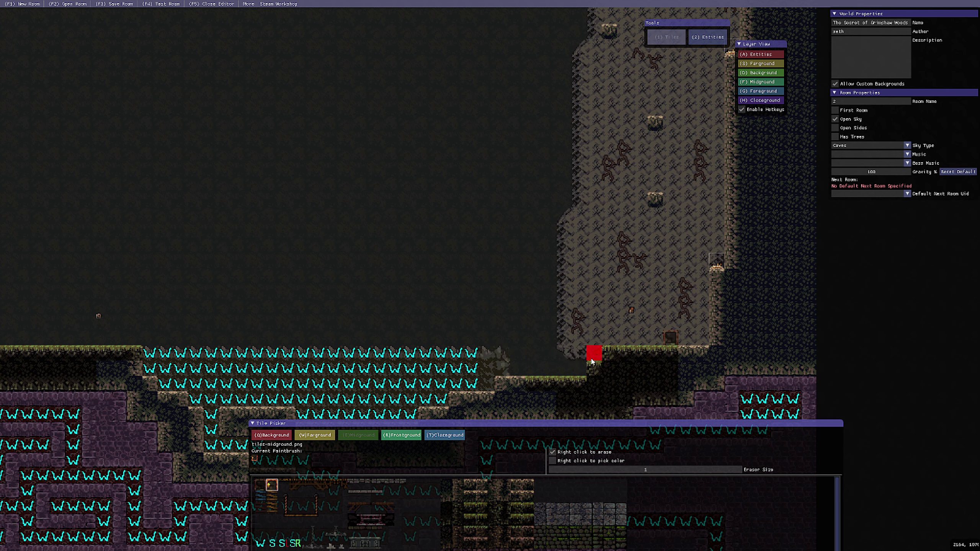
left_click(517, 485)
mouse_move(595, 368)
left_mouse_down()
mouse_move(533, 382)
mouse_move(622, 369)
left_mouse_up()
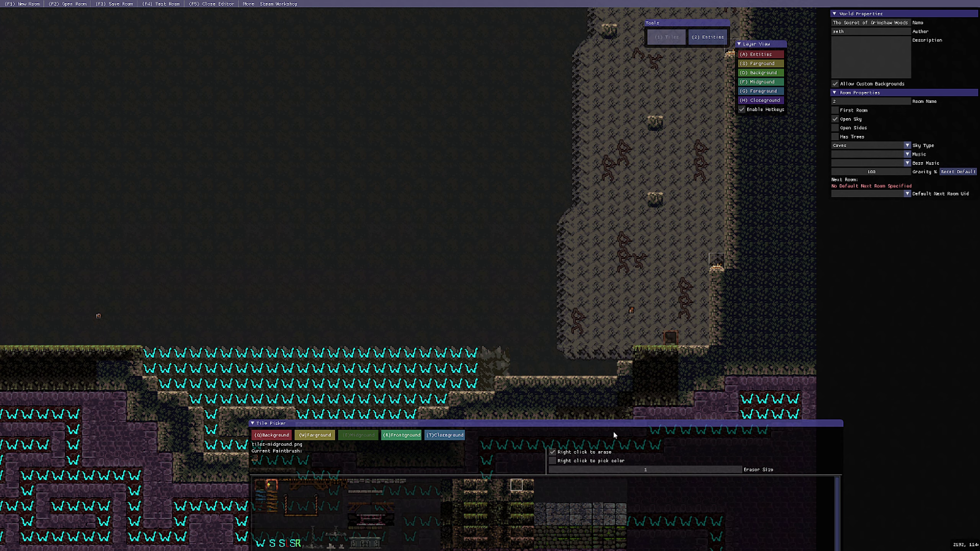
- Fill the carved-out shore with water tiles, extending the pond toward the foot of the cliff
left_click(260, 544)
left_click_drag(487, 383, 624, 354)
scroll(674, 256, "down", 2)
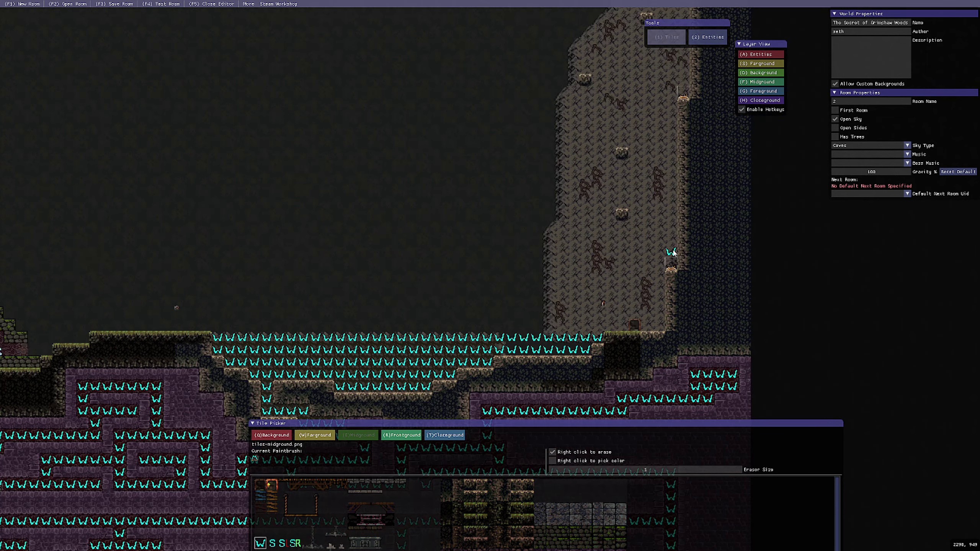
- Place fire spinners at the second and uppermost floating blocks of the cliff climb, and switch to moving entities
middle_click_drag(647, 266, 598, 372)
left_click(708, 37)
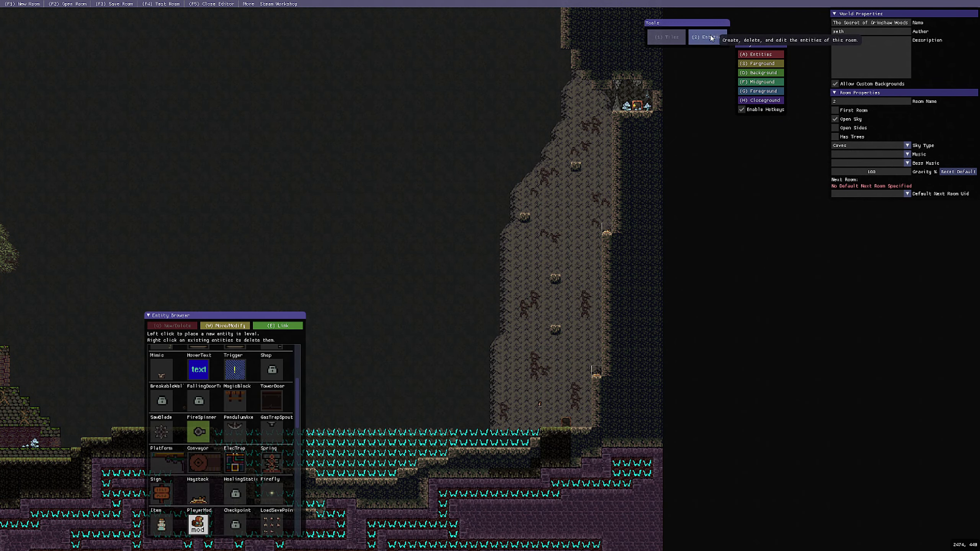
scroll(201, 425, "up", 1)
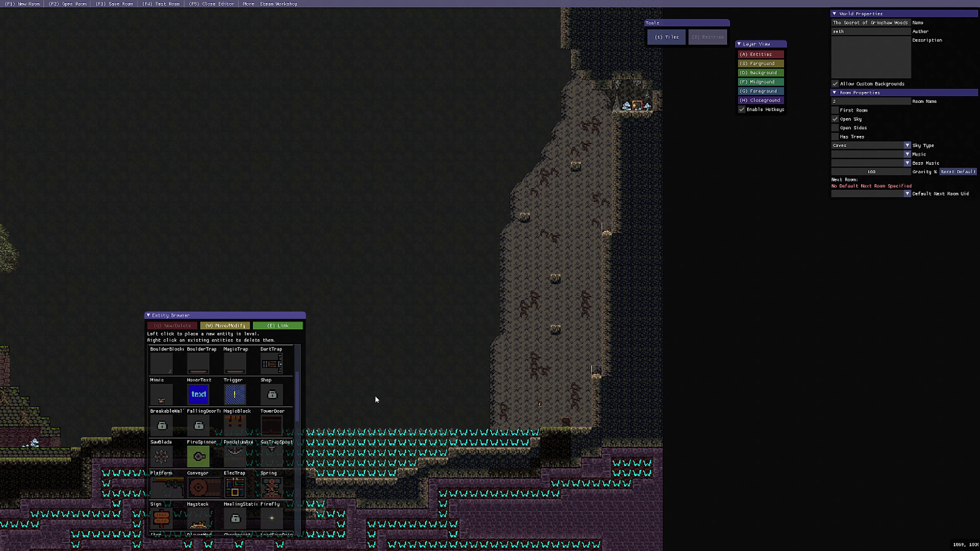
scroll(605, 297, "up", 1)
scroll(585, 289, "up", 4)
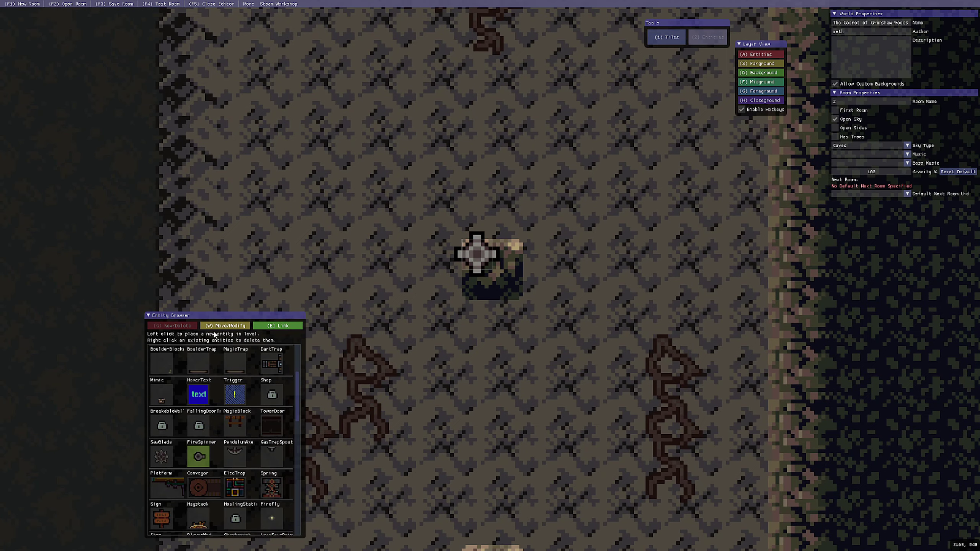
key("w")
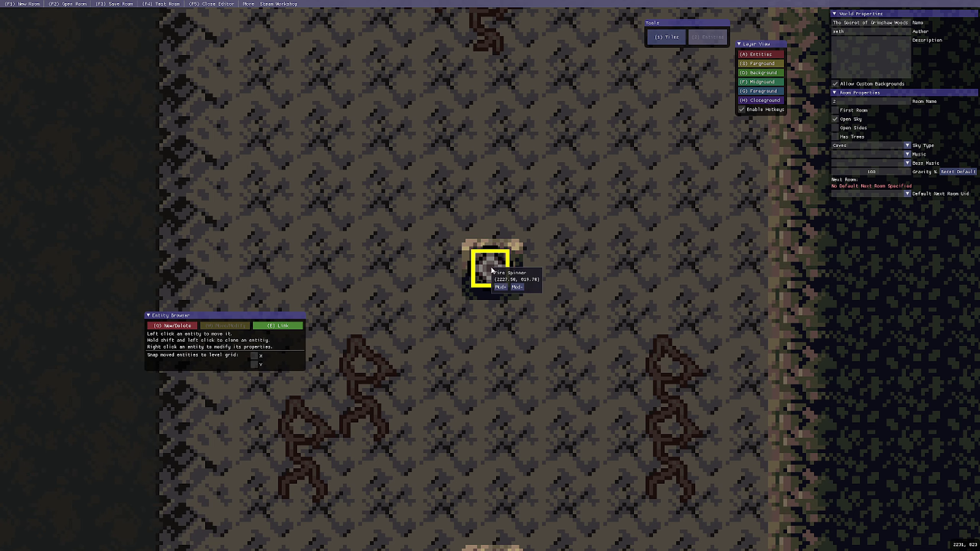
- Test the room and climb past the first fire spinner over the lower floating blocks toward the outer block
key("F4")
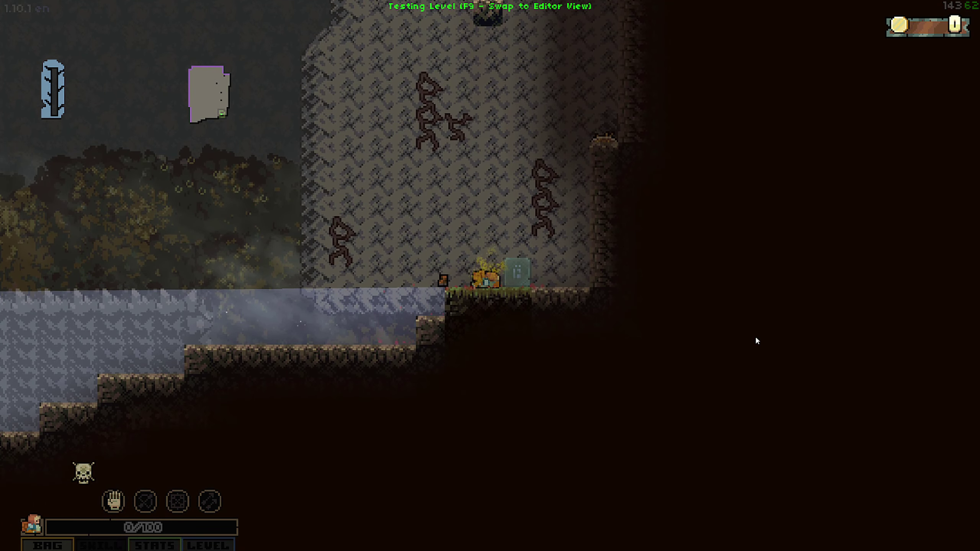
key("d")
key("space")
key("space")
key("a")
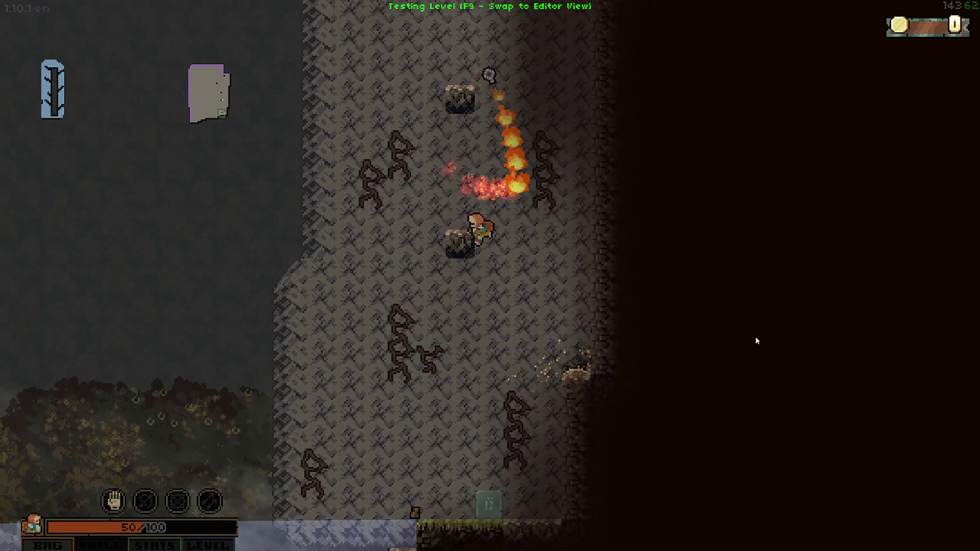
key("w")
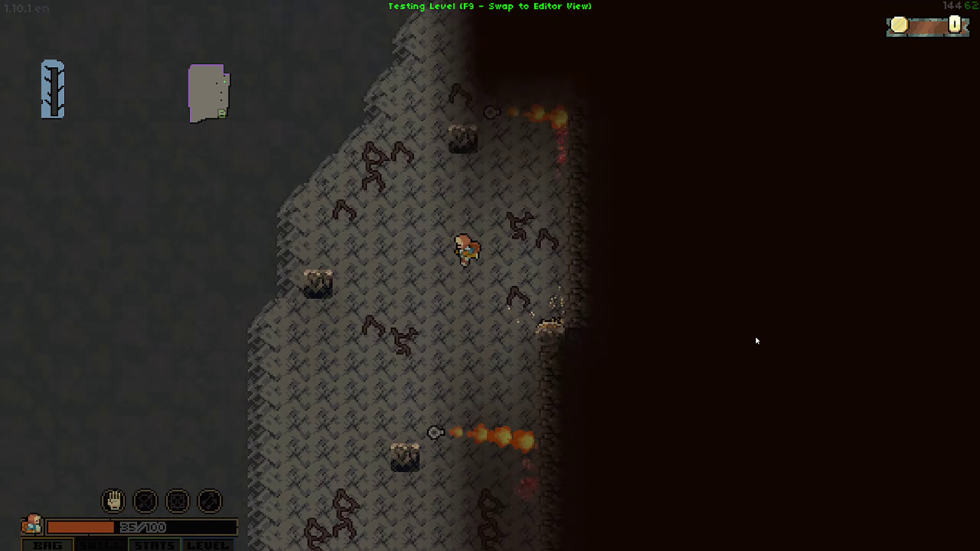
- Retry the spinner-guarded climb and jump from the outer floating block toward the uppermost one
key("a")
key("space")
key("space")
key("d")
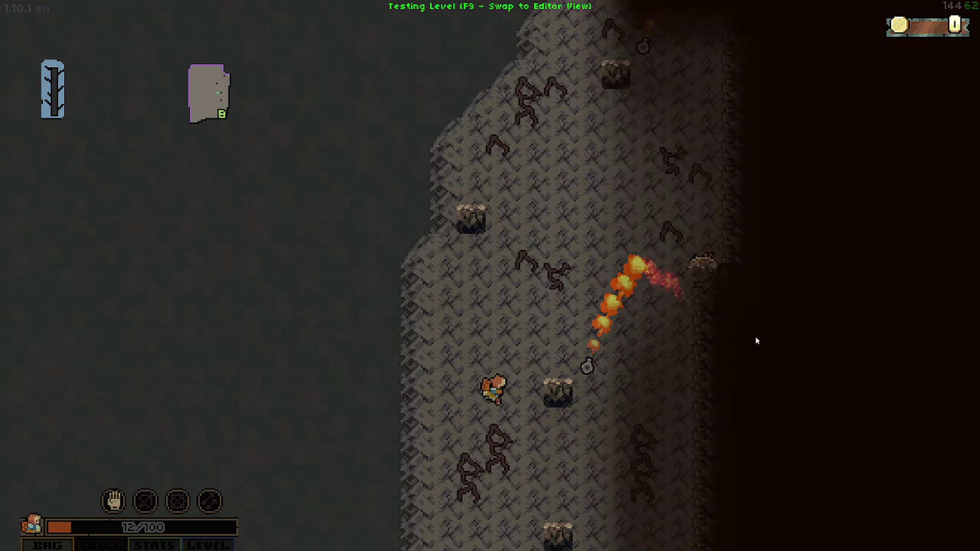
key("space")
key("space")
key("a")
key("space")
key("d")
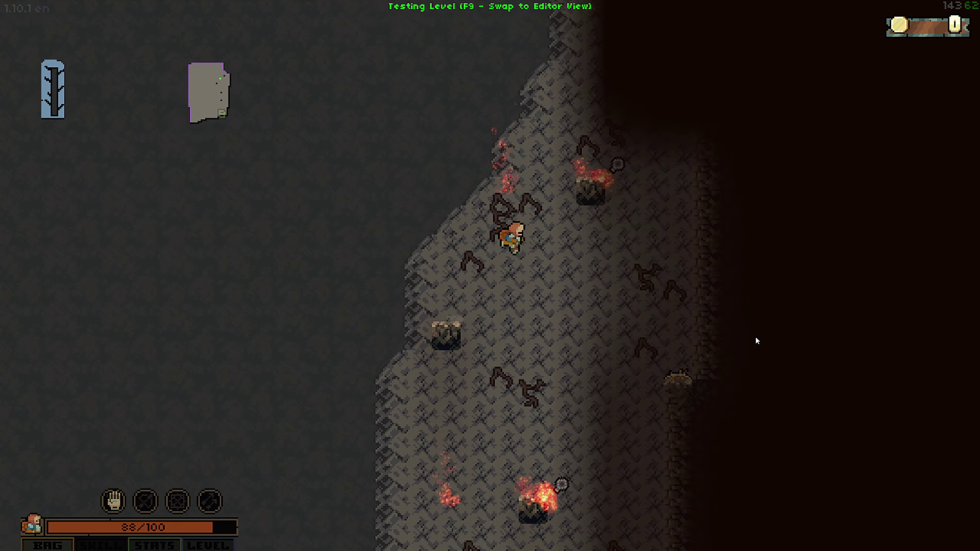
- Jump from the uppermost block past its fire spinner into the cave alcove, and return to the editor
key("w")
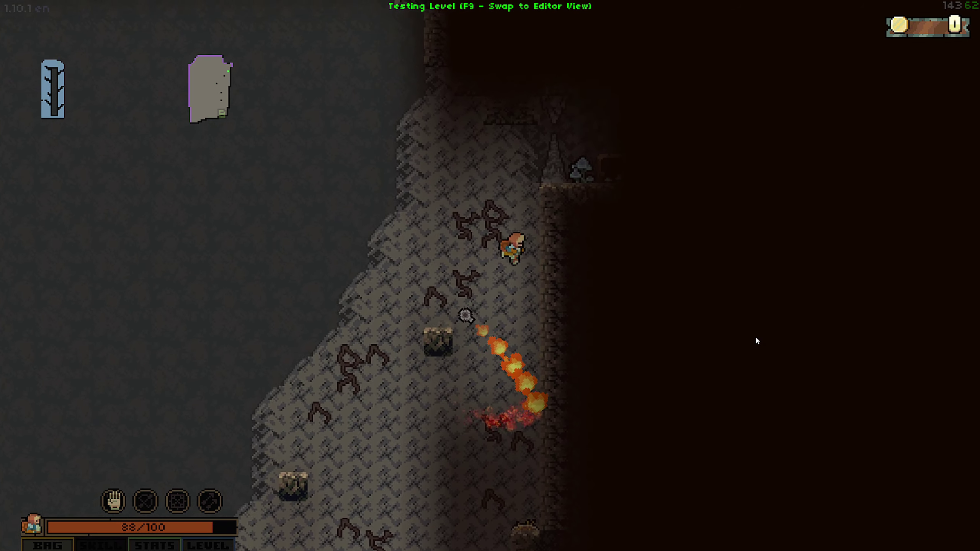
key("w")
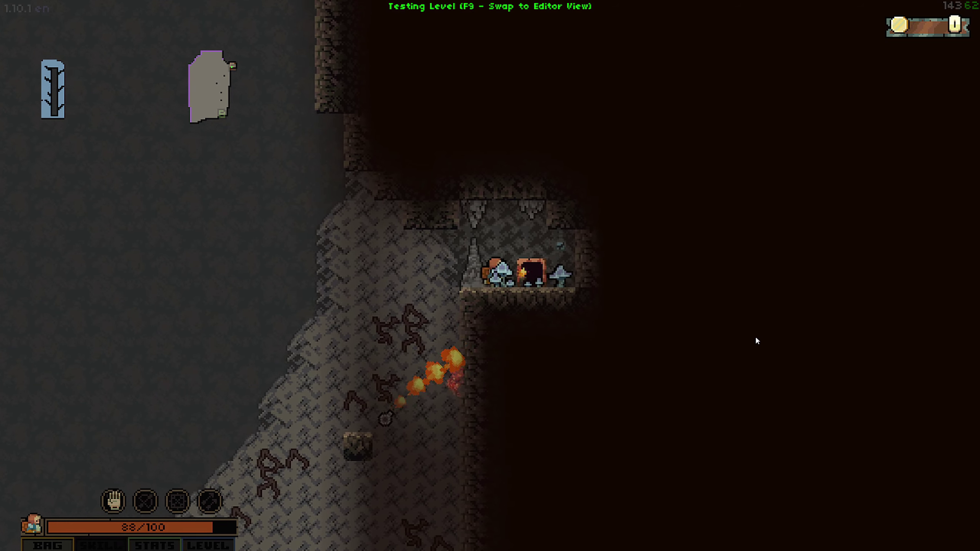
key("F9")
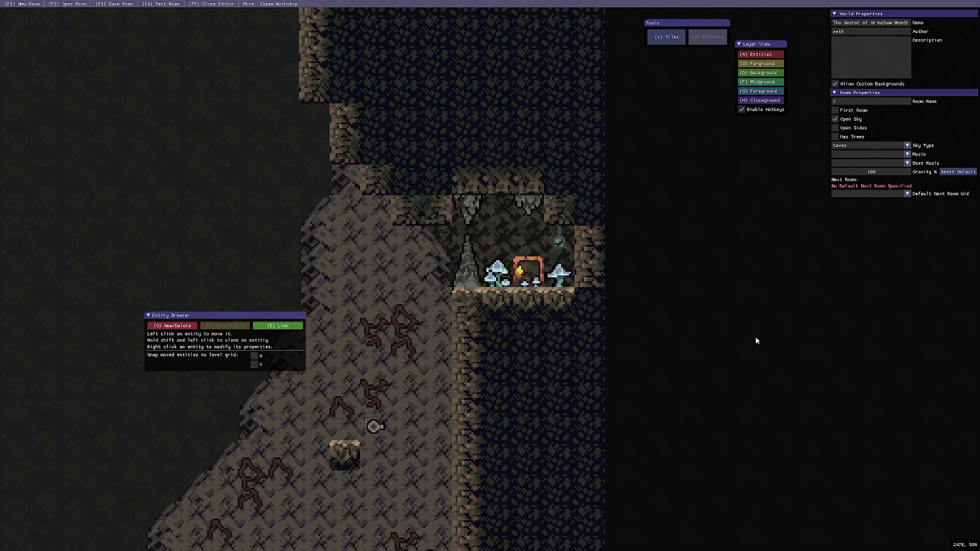
- Shift both fire spinners slightly farther out from their floating blocks toward the cliff wall
scroll(475, 357, "down", 1)
middle_click_drag(424, 397, 513, 165)
scroll(488, 276, "down", 1)
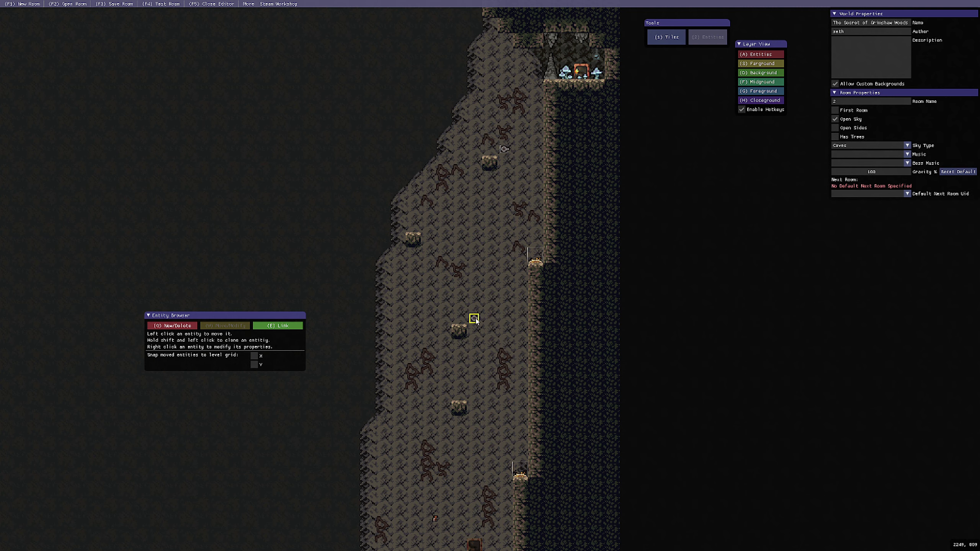
left_click_drag(476, 319, 490, 312)
left_click_drag(504, 149, 510, 148)
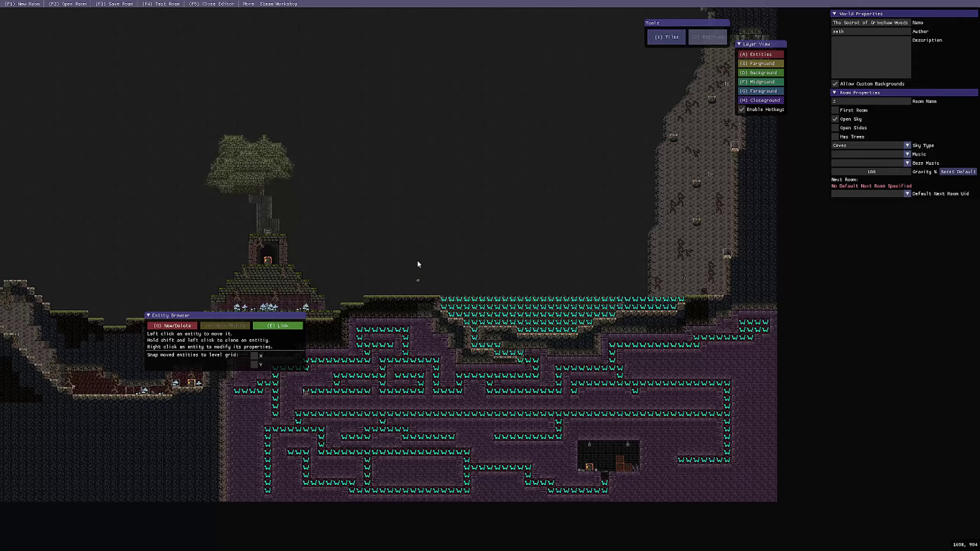
- Review the whole room's layout, covering the treehouse, temple, trap cave, flooded maze, cliff climb and empty sky
middle_click_drag(417, 259, 527, 302)
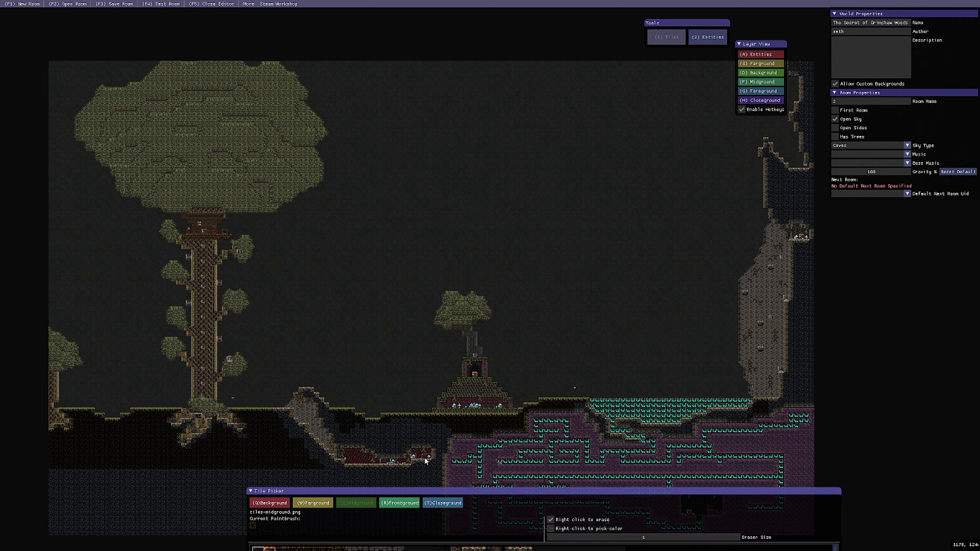
middle_click_drag(425, 458, 336, 389)
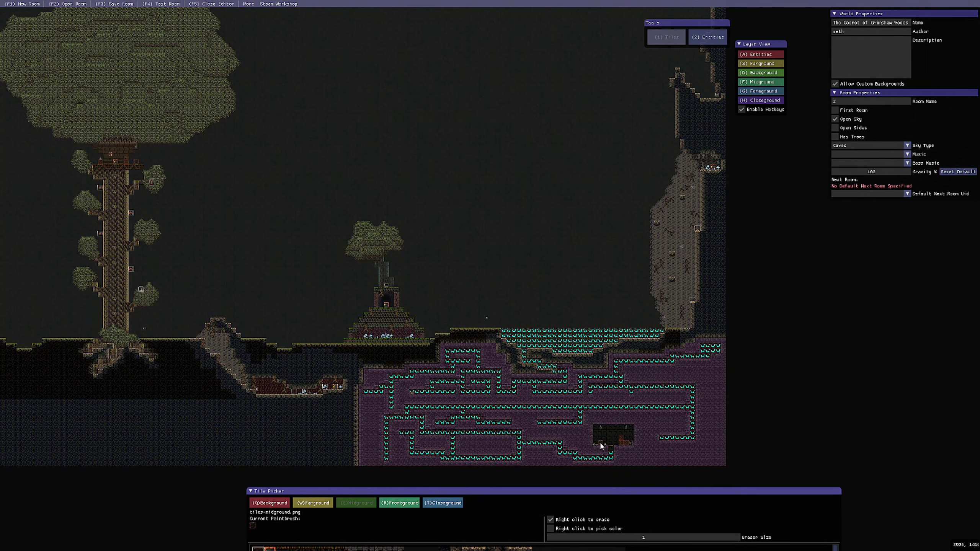
middle_click_drag(596, 312, 540, 392)
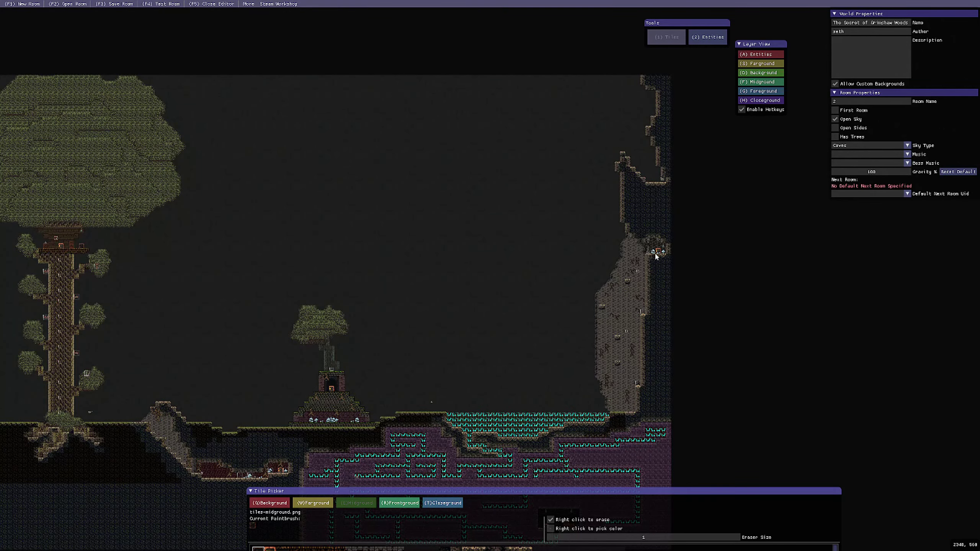
key("Left")
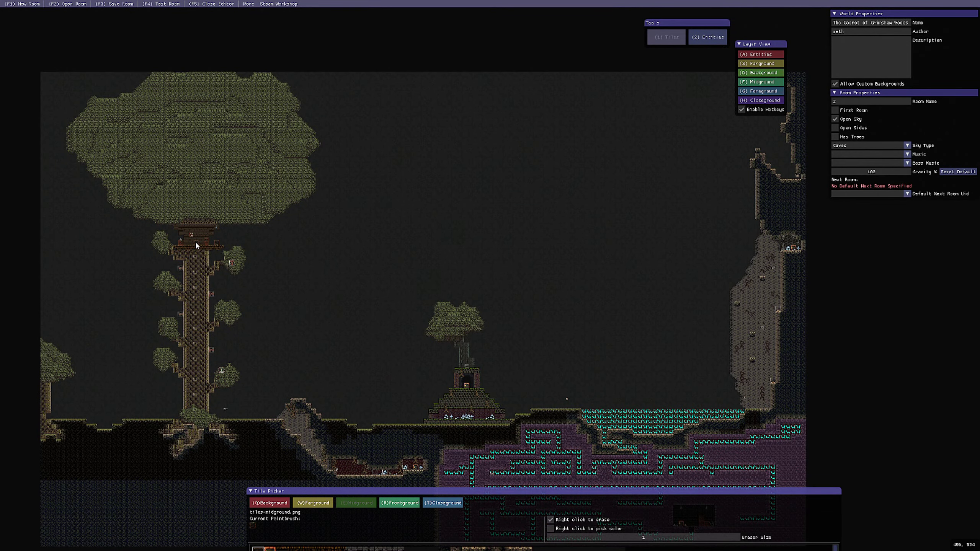
scroll(458, 184, "up", 2)
middle_click_drag(458, 184, 441, 228)
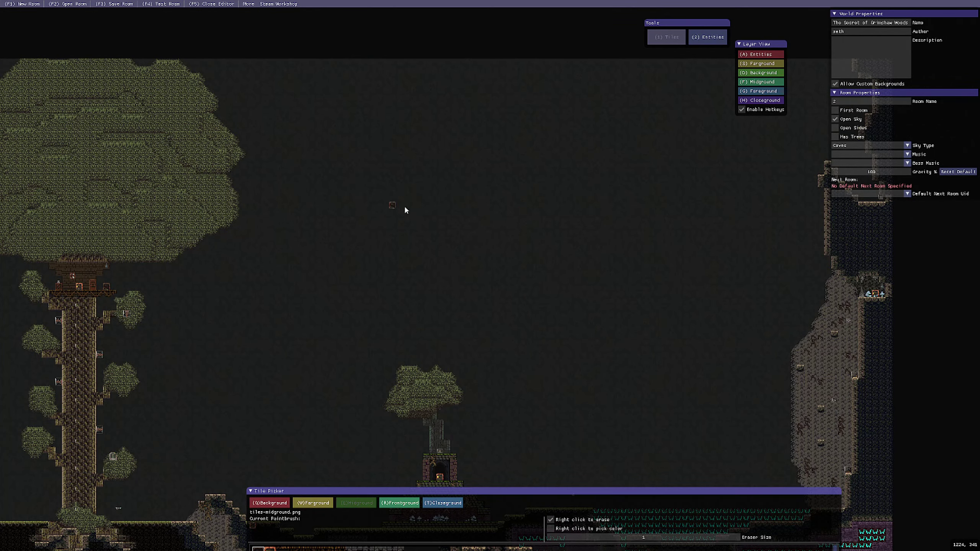
scroll(436, 258, "up", 2)
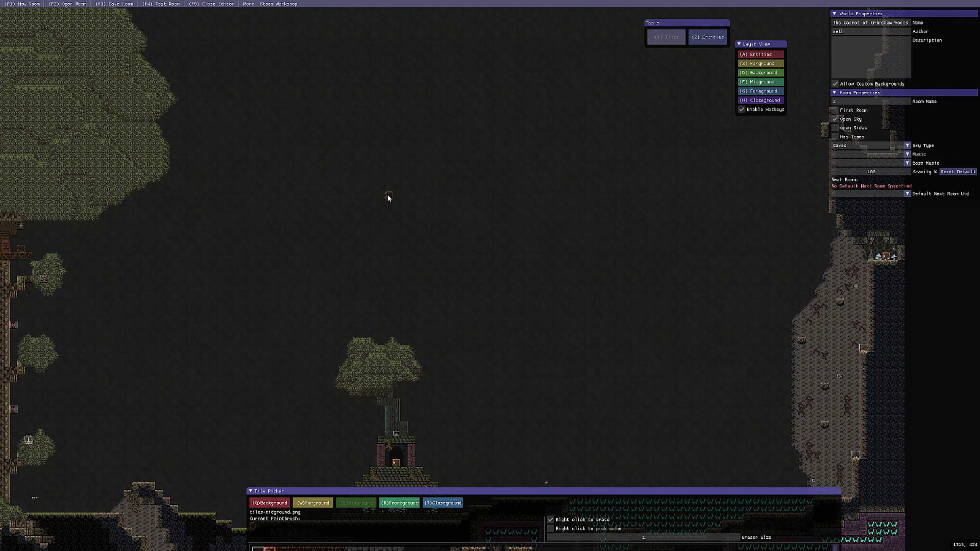
- Build a floating island with a flat grassy top and a tapering, stepped underside between the large tree and the cliff
left_click_drag(444, 491, 414, 538)
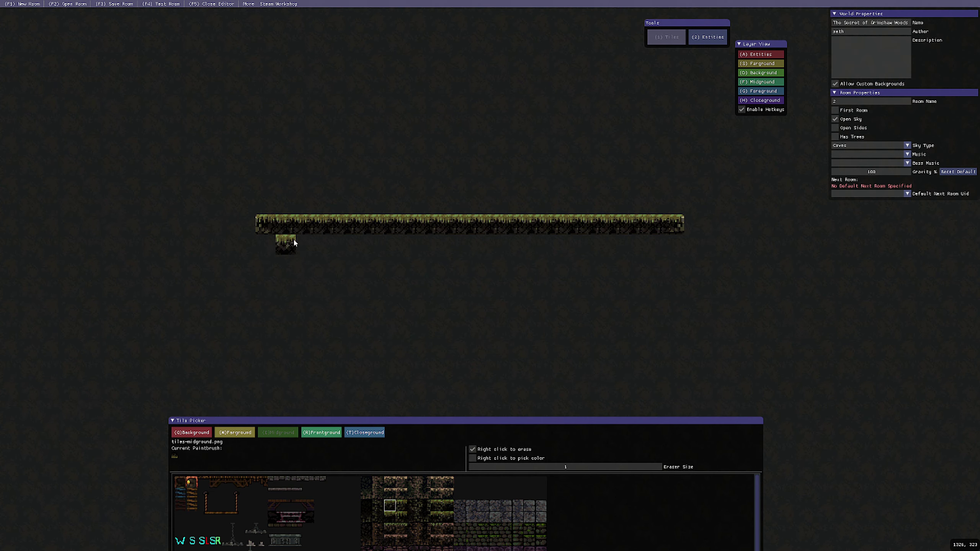
mouse_move(285, 241)
left_mouse_down()
mouse_move(582, 252)
mouse_move(261, 243)
mouse_move(425, 322)
mouse_move(407, 344)
mouse_move(224, 245)
left_mouse_up()
scroll(324, 255, "down", 1)
scroll(324, 254, "down", 1)
scroll(444, 263, "down", 1)
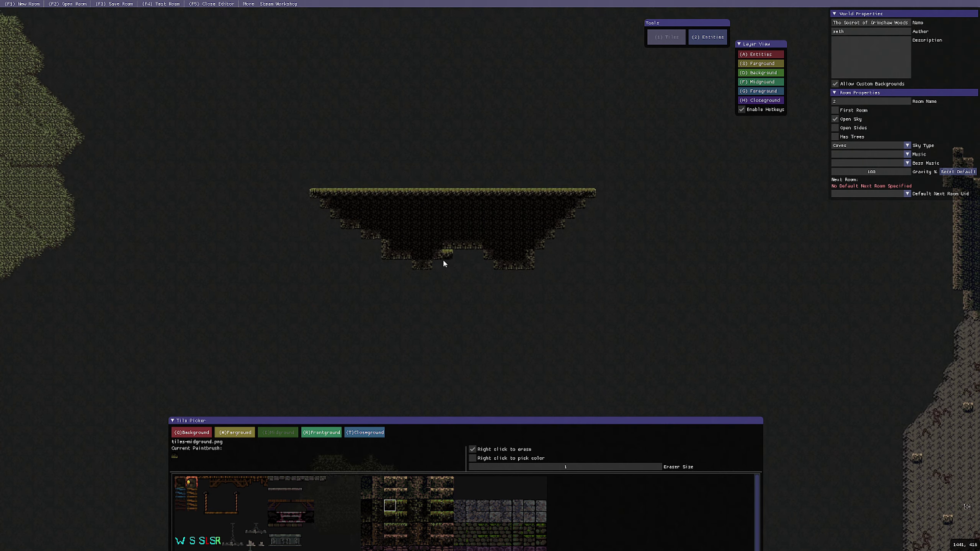
- Outline a stone tower above the floating island with two tall side walls, a flat roof and battlements
scroll(449, 305, "up", 3)
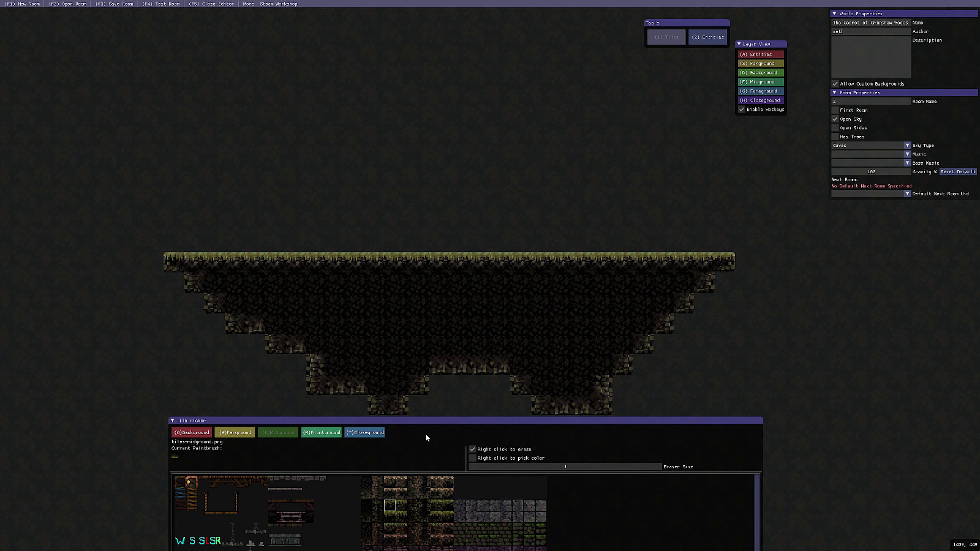
left_click_drag(423, 421, 419, 314)
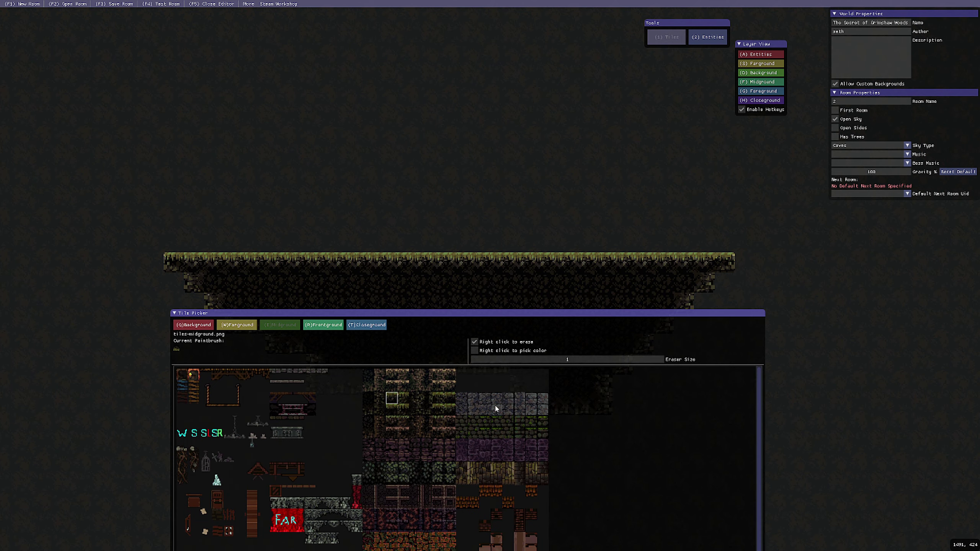
left_click(241, 327)
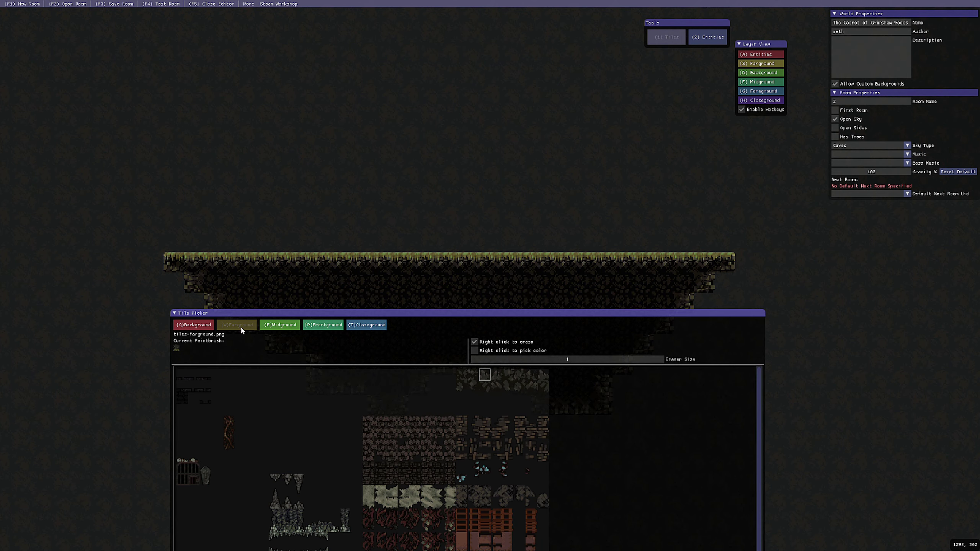
left_click(208, 327)
scroll(307, 421, "down", 5)
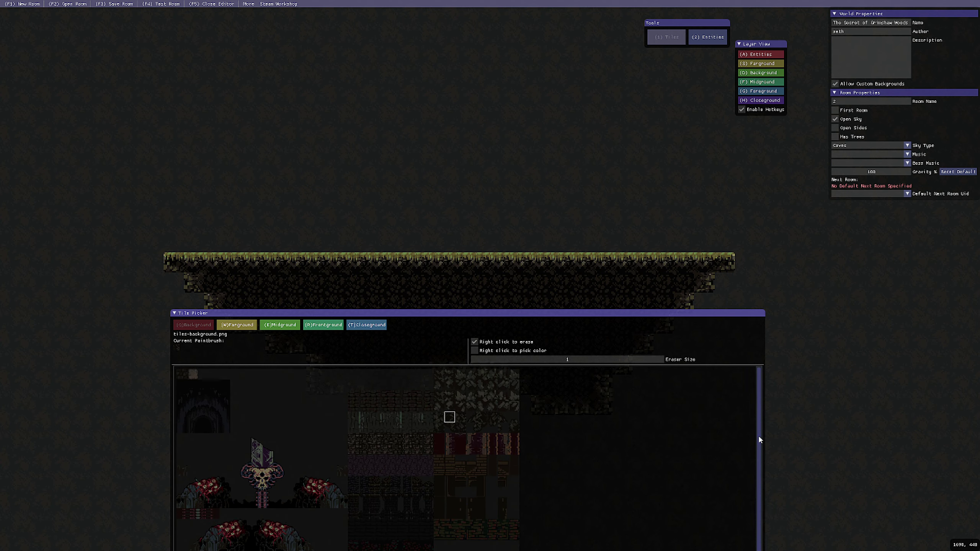
left_click_drag(758, 438, 754, 520)
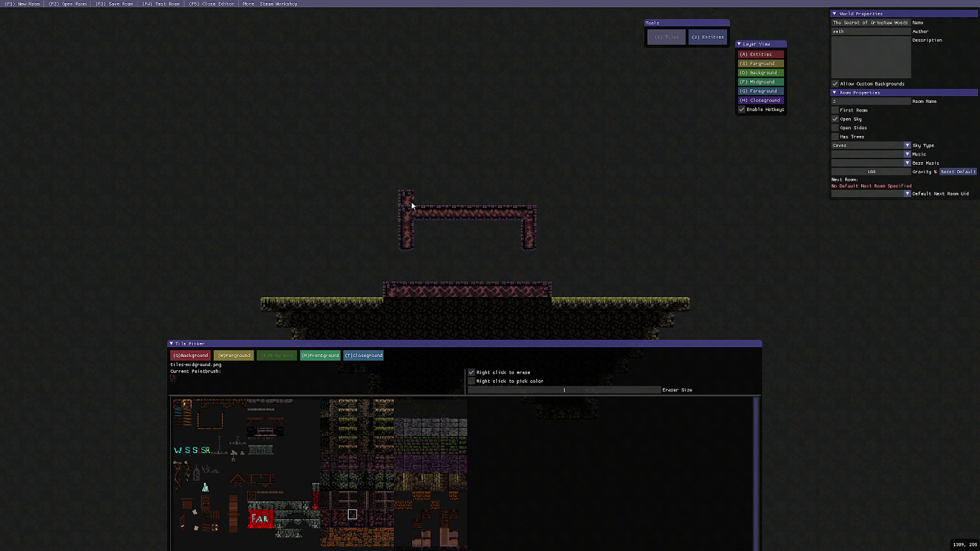
left_click_drag(405, 208, 531, 186)
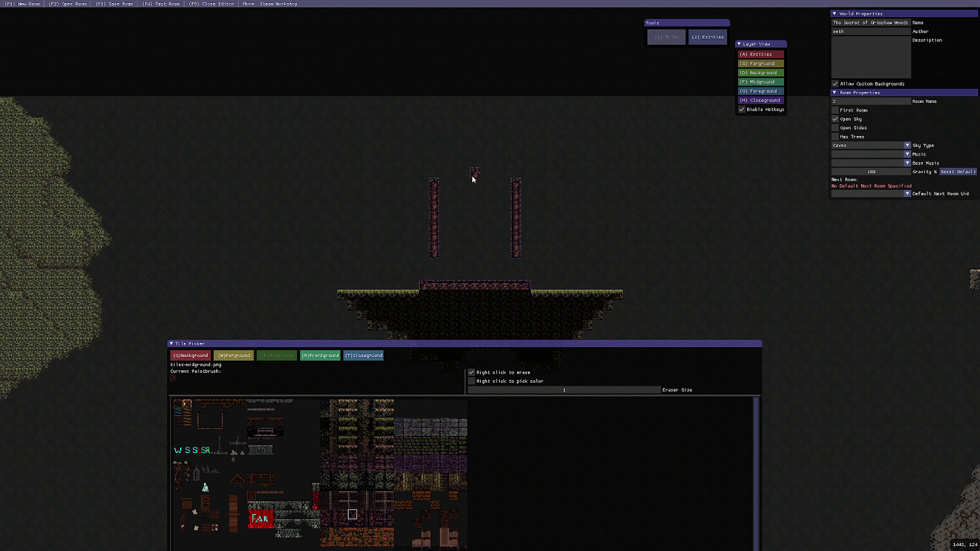
left_click_drag(434, 174, 516, 134)
right_click_drag(506, 132, 444, 133)
left_click_drag(434, 122, 516, 122)
scroll(488, 197, "up", 2)
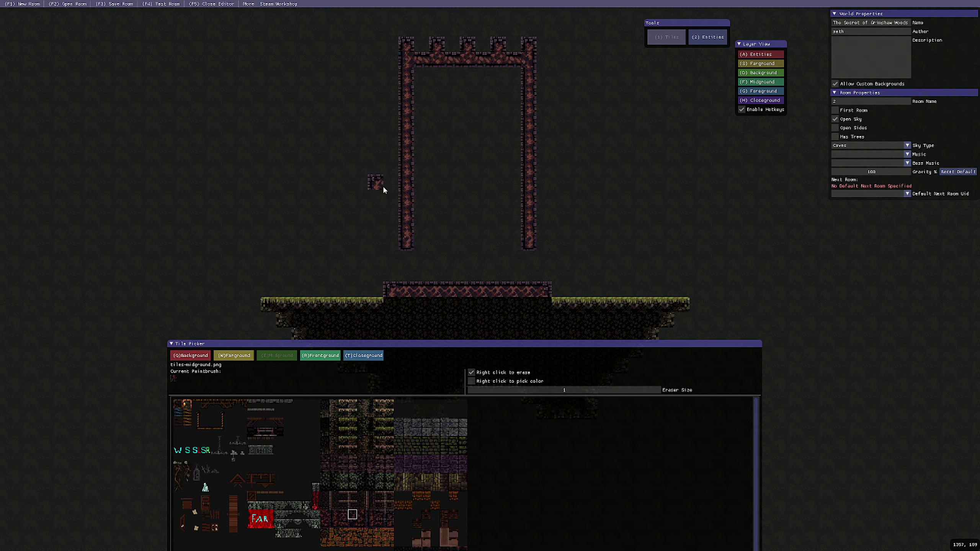
scroll(414, 280, "down", 2)
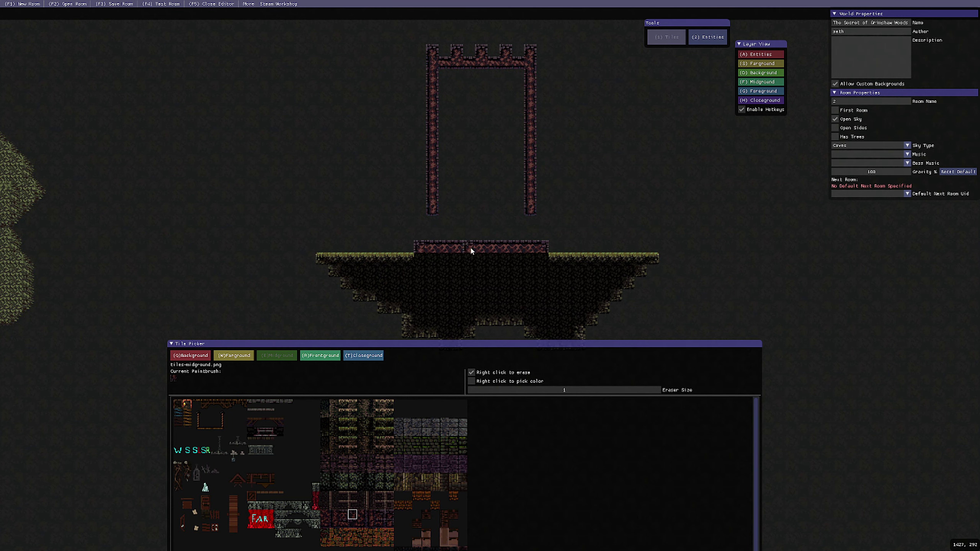
- Rebuild both tower side walls as thin columns of plain purple stone tiles
scroll(499, 268, "up", 4)
scroll(498, 269, "down", 2)
right_click_drag(421, 71, 504, 71)
left_click(326, 471)
left_click_drag(421, 86, 406, 255)
scroll(352, 463, "up", 4)
left_click(403, 480)
left_click_drag(406, 177, 406, 55)
right_click_drag(421, 146, 421, 86)
left_click_drag(528, 255, 528, 55)
- Shape the tower's top in purple stone with projecting corner turrets and battlements between them
scroll(499, 233, "down", 1)
middle_click_drag(499, 233, 526, 297)
left_click_drag(427, 136, 451, 137)
left_click(509, 112)
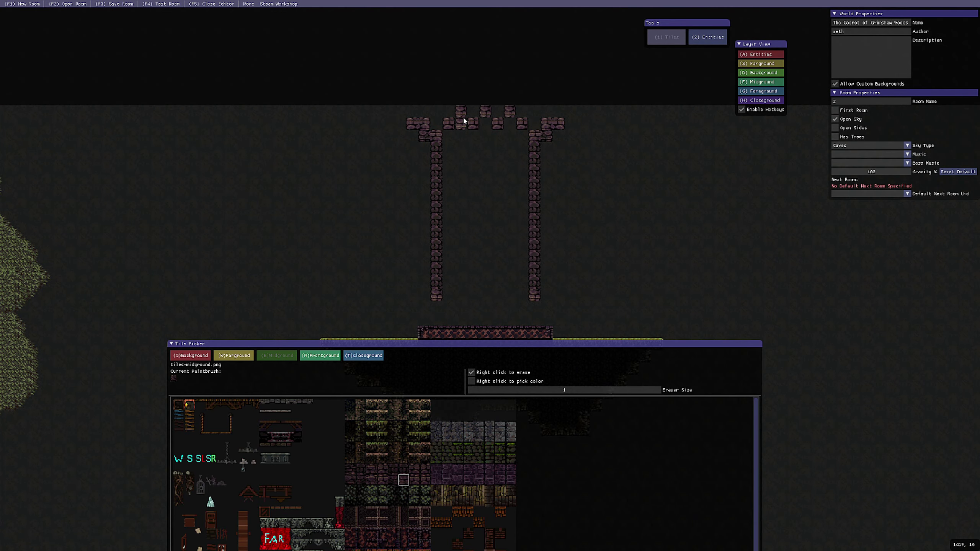
- Furnish the tower's top room with a barred window, a torch-lit doorway and a floor spanning the two walls
mouse_move(463, 154)
middle_mouse_down()
mouse_move(465, 108)
mouse_move(435, 84)
middle_mouse_up()
key("w")
left_click(184, 491)
left_click(484, 85)
scroll(477, 166, "up", 2)
scroll(442, 256, "down", 2)
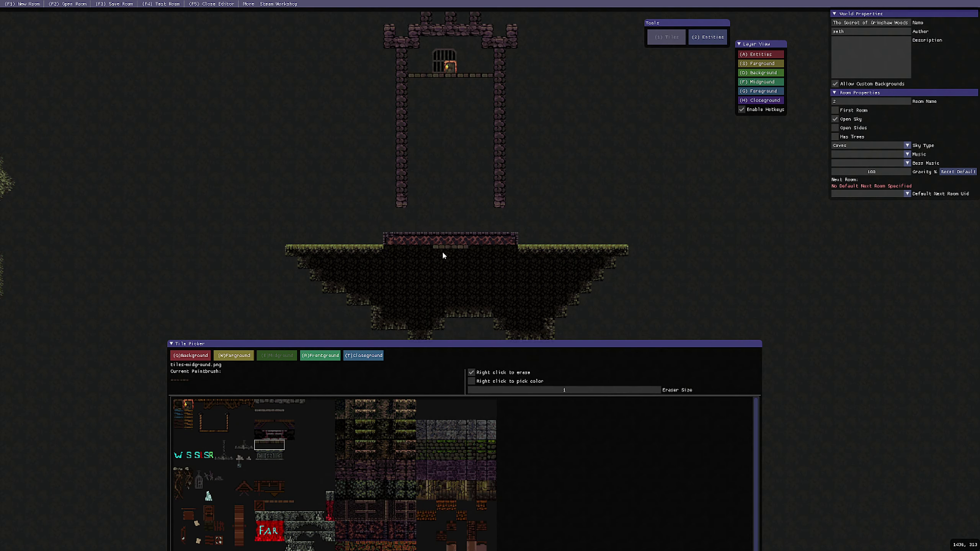
left_click_drag(411, 82, 489, 82)
scroll(487, 302, "up", 2)
scroll(487, 302, "down", 1)
- Build the tower's base and the centre of its upper floor from purple stone, widening the base in steps
left_click(390, 465)
left_click(280, 404)
left_click(360, 464)
left_click_drag(349, 284, 496, 284)
scroll(485, 272, "up", 1)
left_click_drag(355, 319, 533, 319)
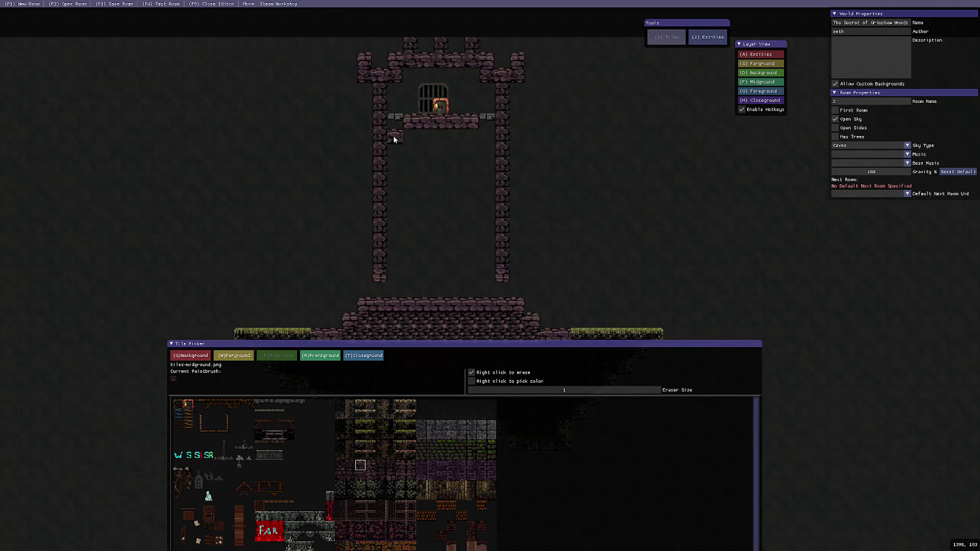
- Fill the tower's interior between the side walls with dark brick background tiles
scroll(533, 253, "down", 2)
middle_click_drag(532, 253, 476, 147)
left_click(372, 424)
middle_click_drag(386, 174, 447, 311)
key("q")
left_click(358, 509)
scroll(459, 318, "up", 2)
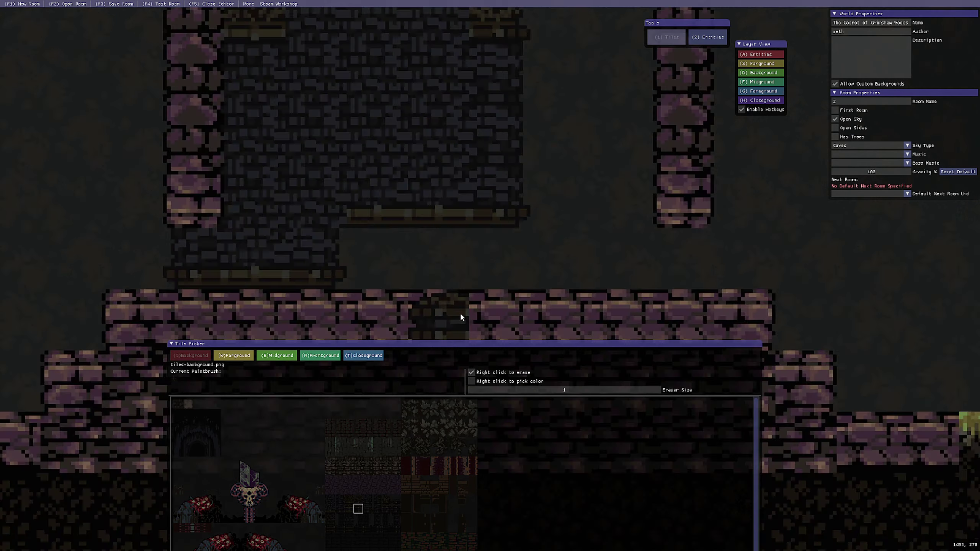
scroll(459, 270, "down", 2)
left_click_drag(513, 148, 443, 153)
left_click_drag(496, 170, 496, 220)
- Complete the brick background behind the tower's upper room and shaft using further background tile variants
scroll(520, 270, "up", 2)
scroll(530, 241, "down", 1)
left_click_drag(196, 442, 198, 454)
left_click_drag(468, 153, 509, 185)
left_click(358, 528)
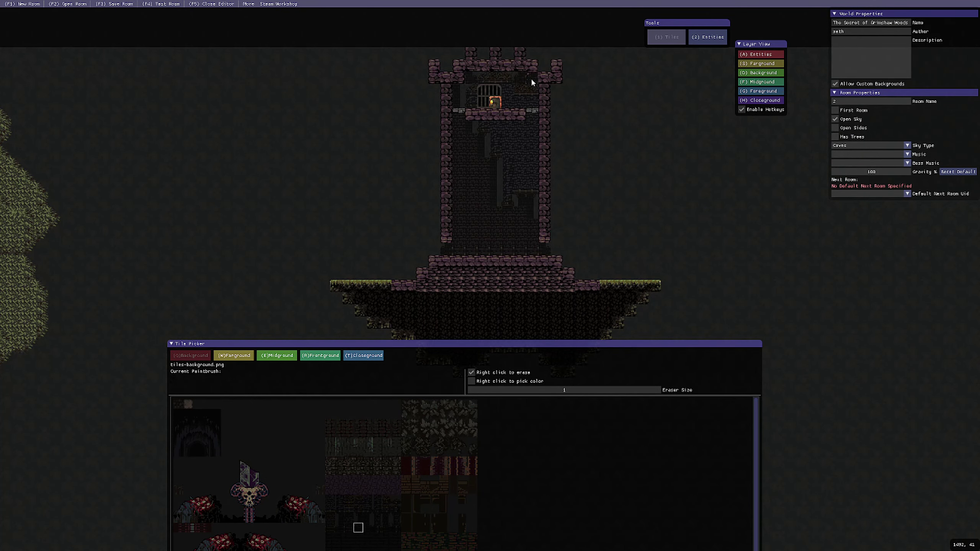
left_click_drag(533, 82, 497, 154)
scroll(494, 128, "down", 1)
scroll(527, 139, "up", 1)
scroll(369, 511, "down", 1)
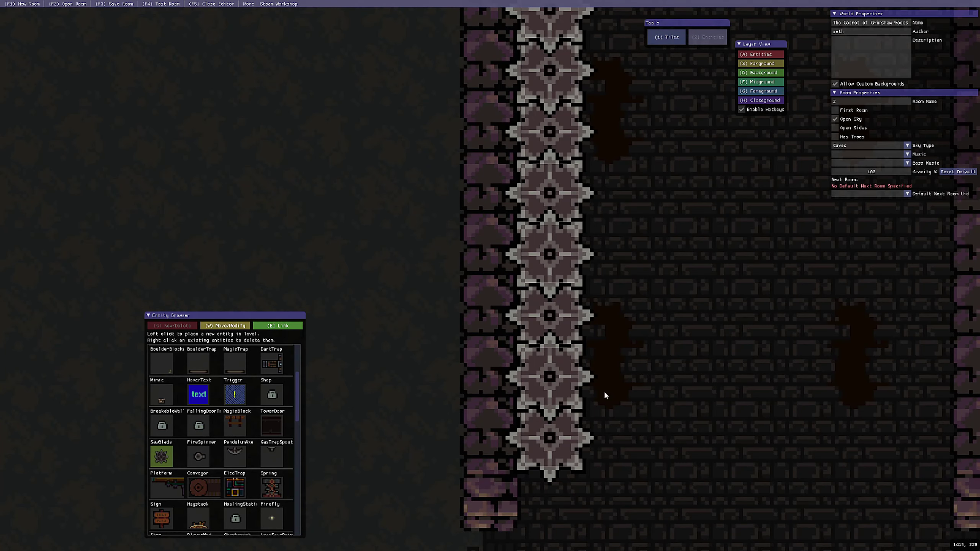
- Inspect the tower's saw blades and furnishings, the skull statues, and the island's pool and waterfall
scroll(559, 382, "down", 2)
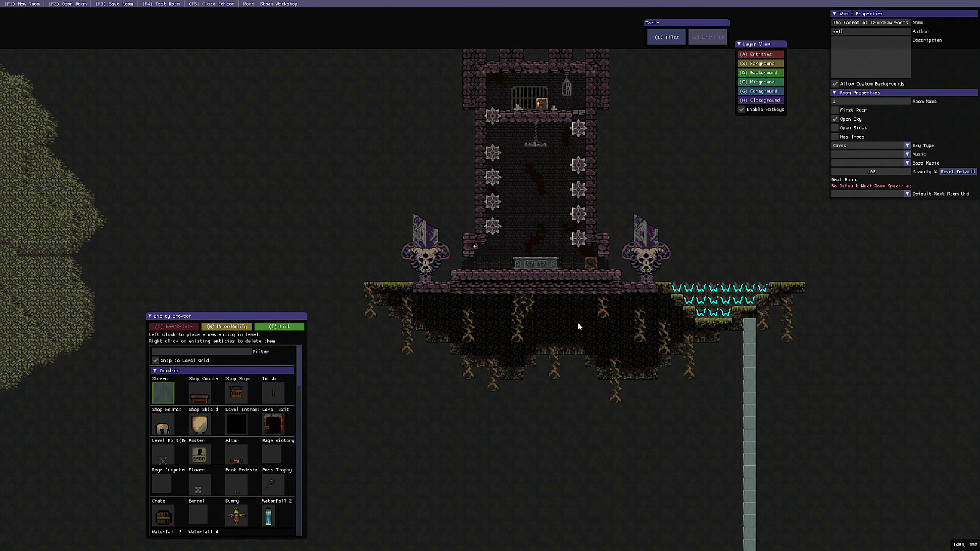
scroll(581, 321, "up", 1)
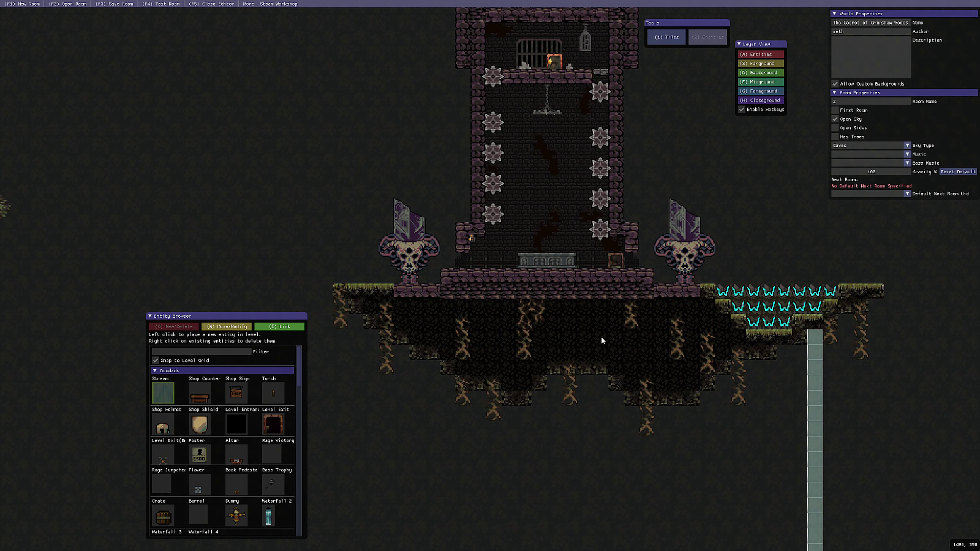
scroll(601, 338, "up", 1)
middle_click_drag(601, 338, 606, 508)
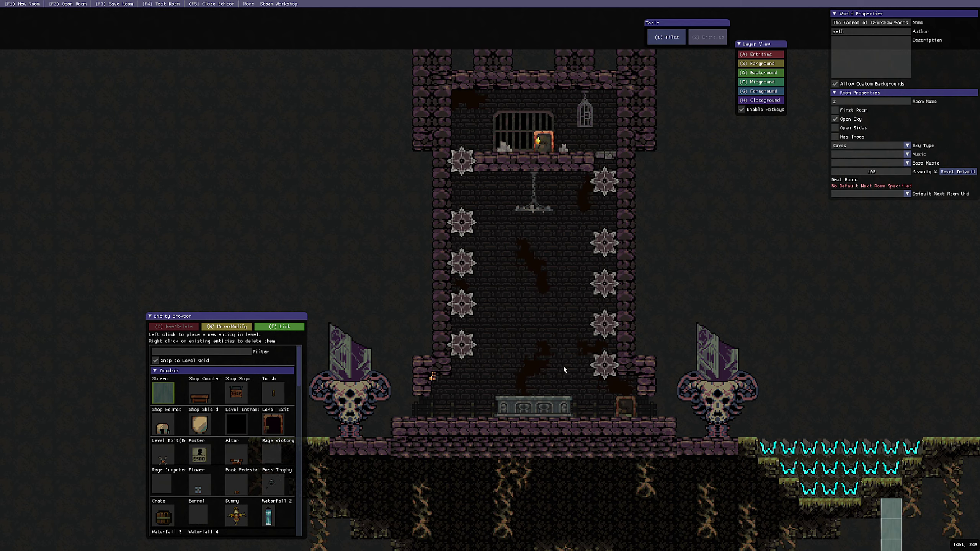
middle_click_drag(539, 343, 579, 285)
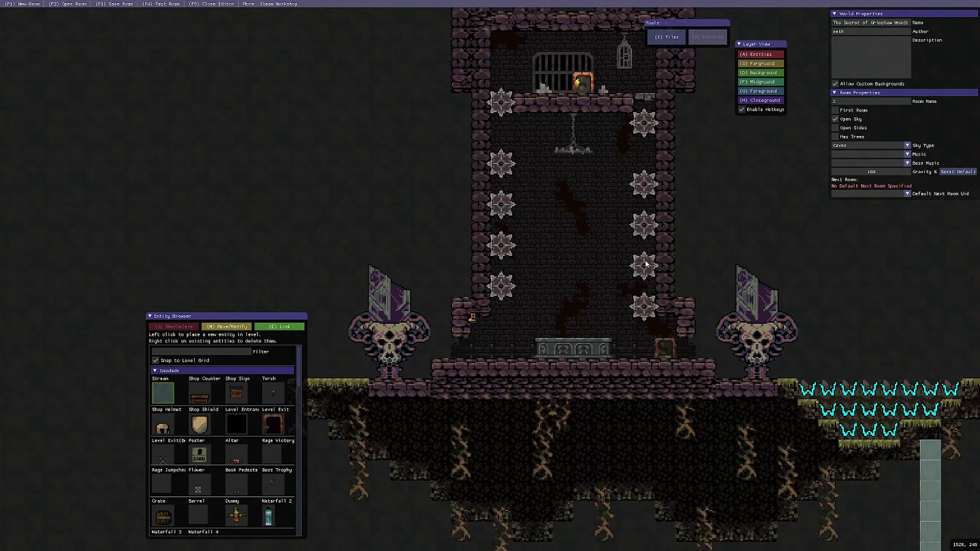
- Playtest the room, moving and jumping around the tower's ground floor beneath the moving saw blades
left_click(168, 4)
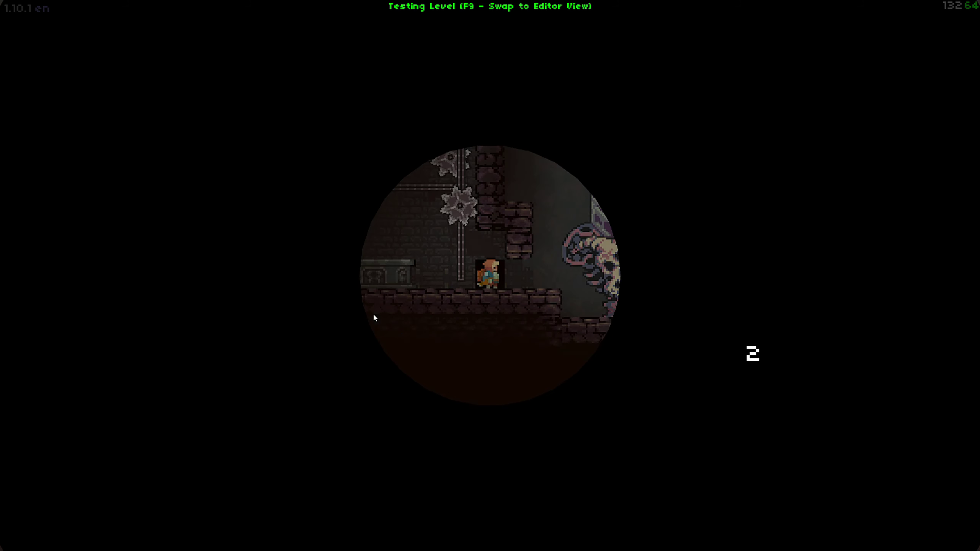
key("Left")
key("Right")
key("space")
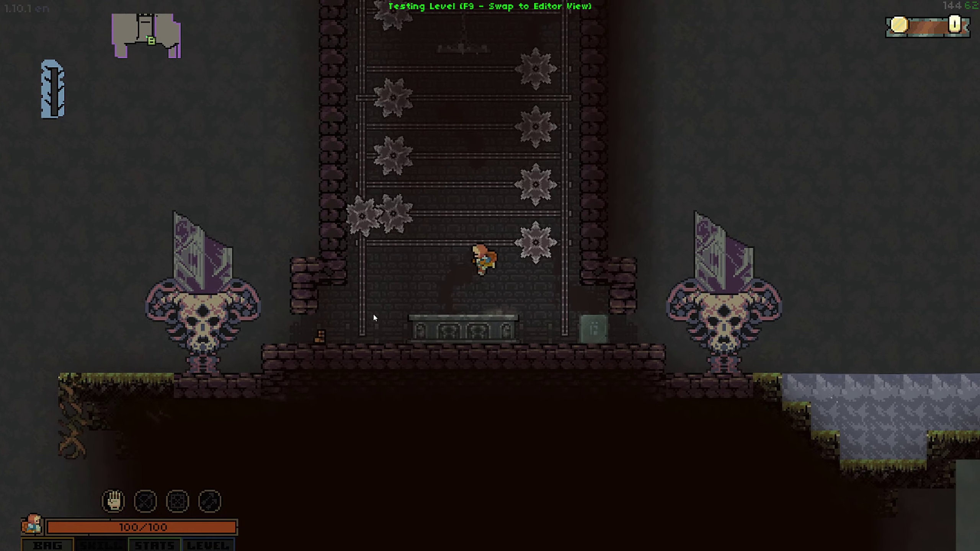
key("Left")
key("Right")
key("space")
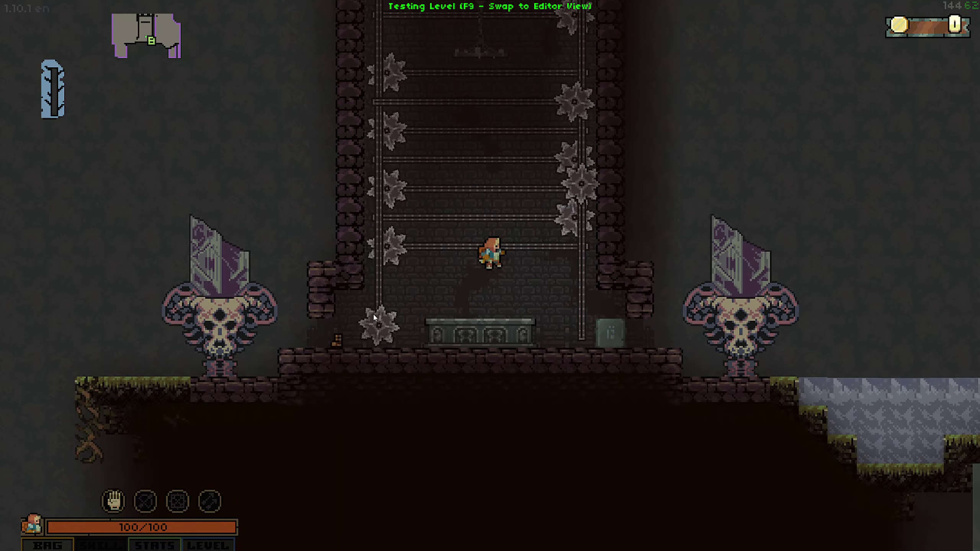
- Climb the tower by wall-jumping past the moving saw blades to the doorway in the top room
key("space")
key("space")
key("Left")
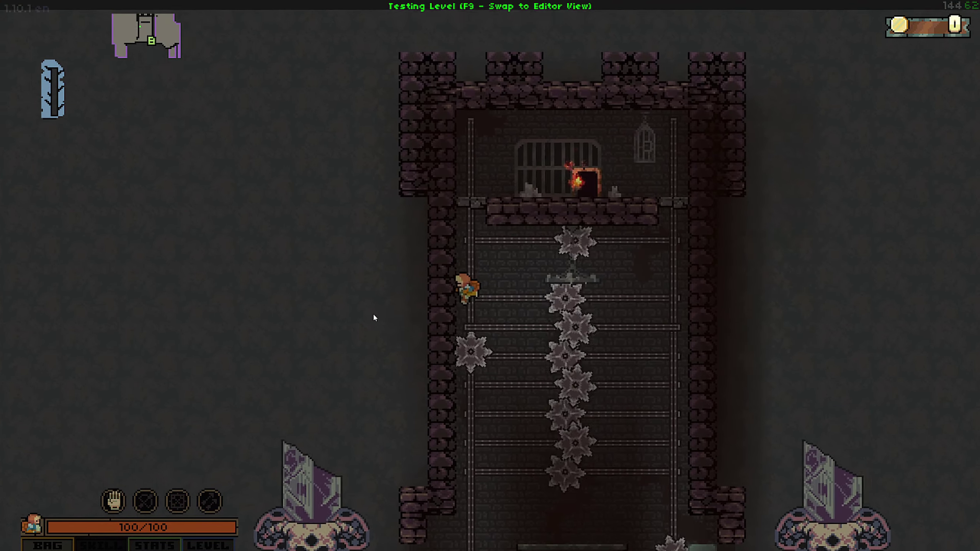
key("space")
key("space")
key("Right")
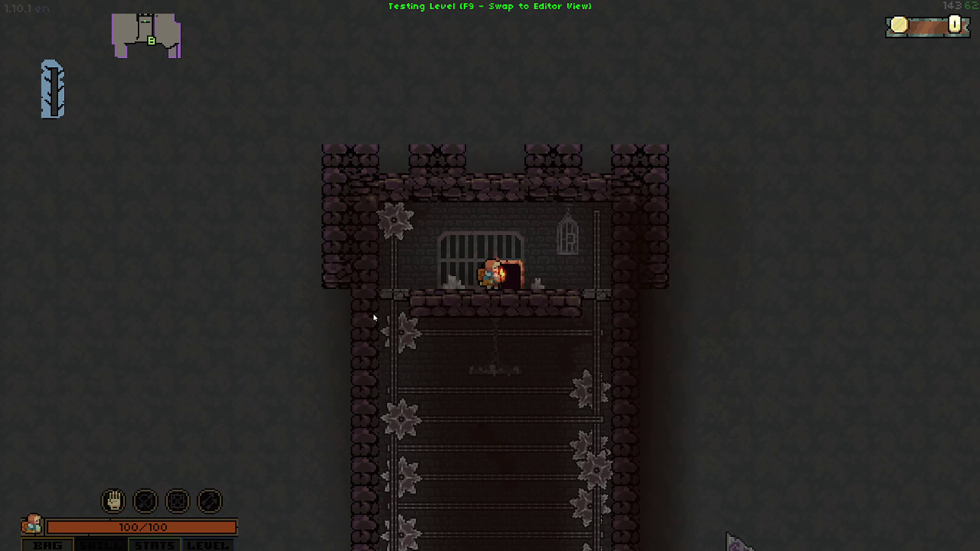
- Walk back and forth in the tower's top room, then return to the editor and review the whole room layout
key("Left")
key("d")
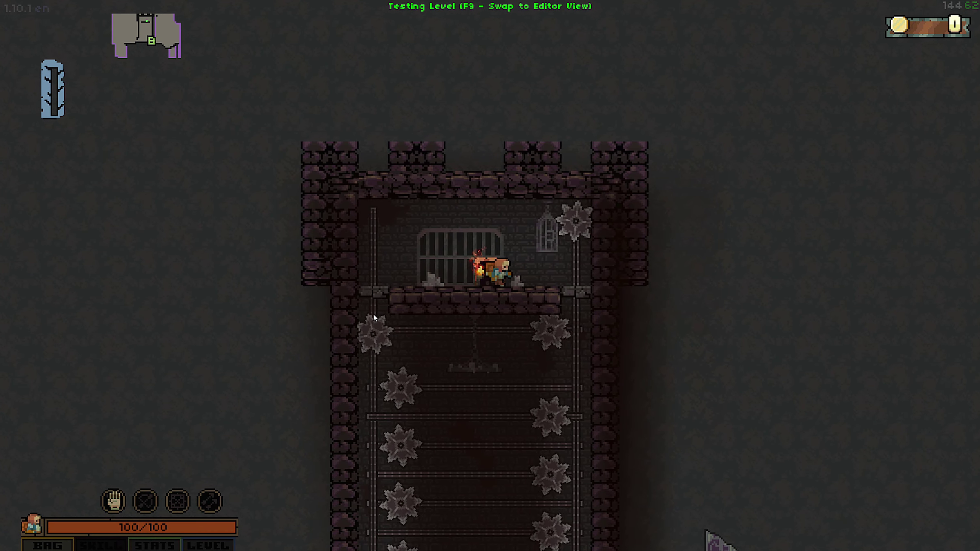
key("a")
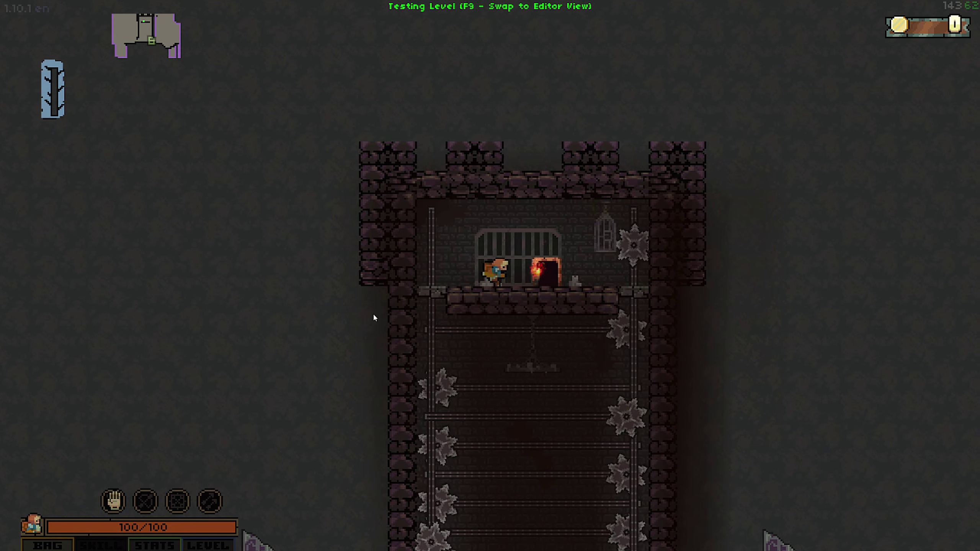
key("F9")
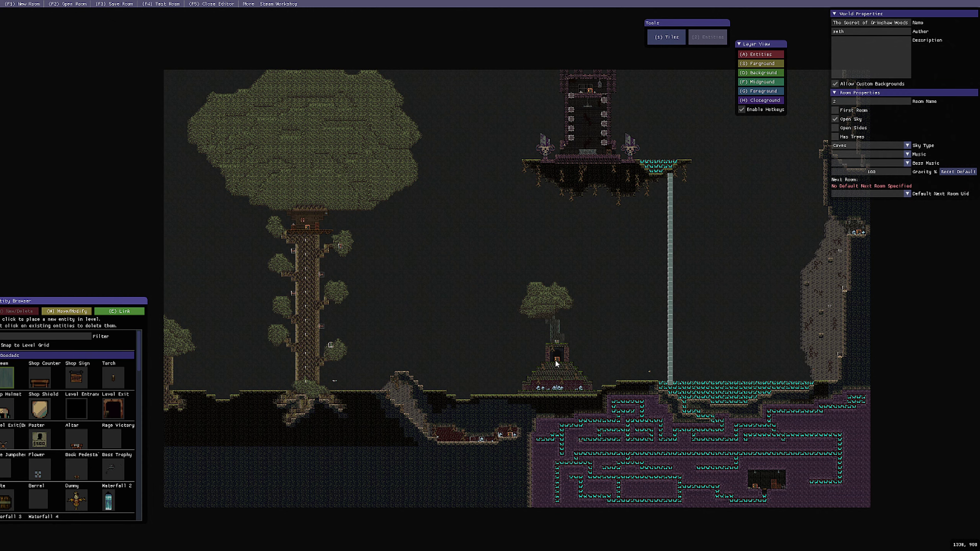
scroll(557, 361, "down", 1)
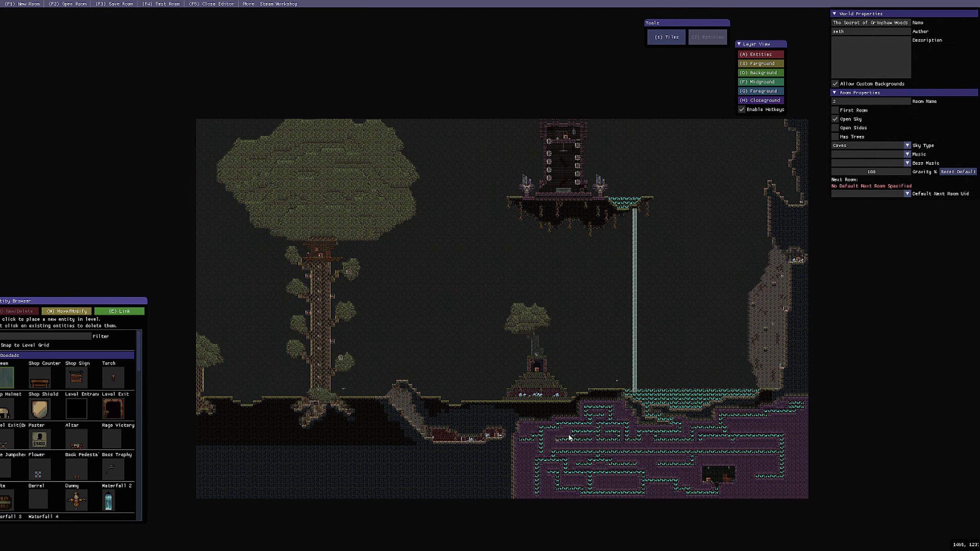
scroll(535, 425, "up", 1)
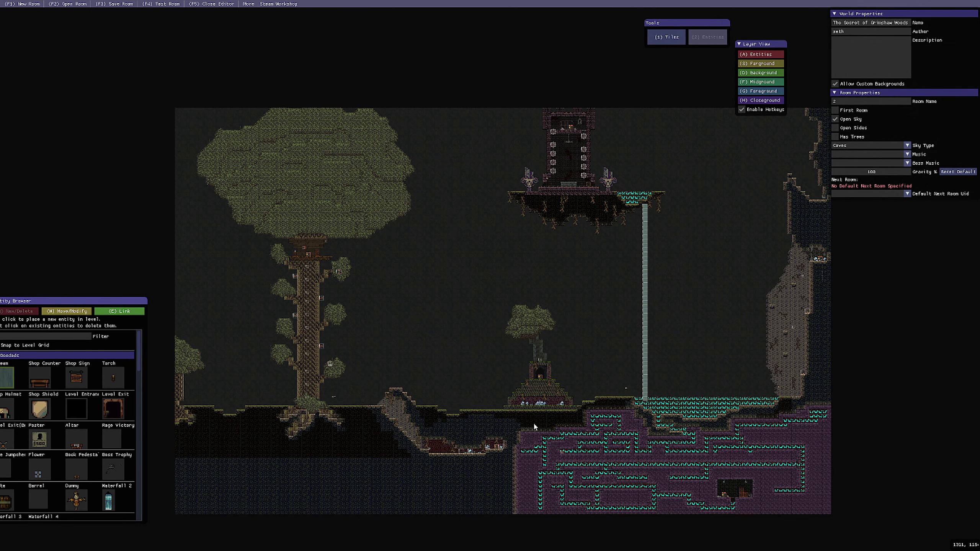